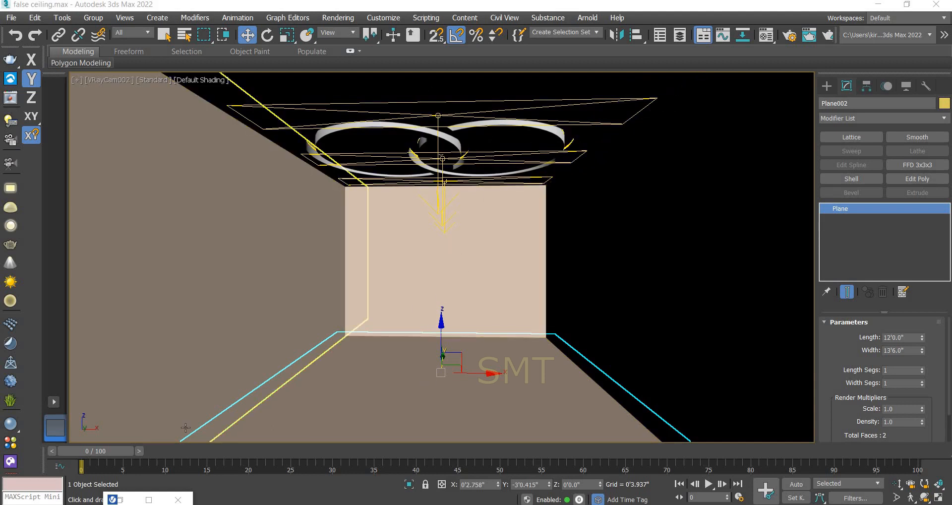
# Review the ceiling render in the V-Ray Frame Buffer, close it and clear the object selection.
pyautogui.click(149, 500)
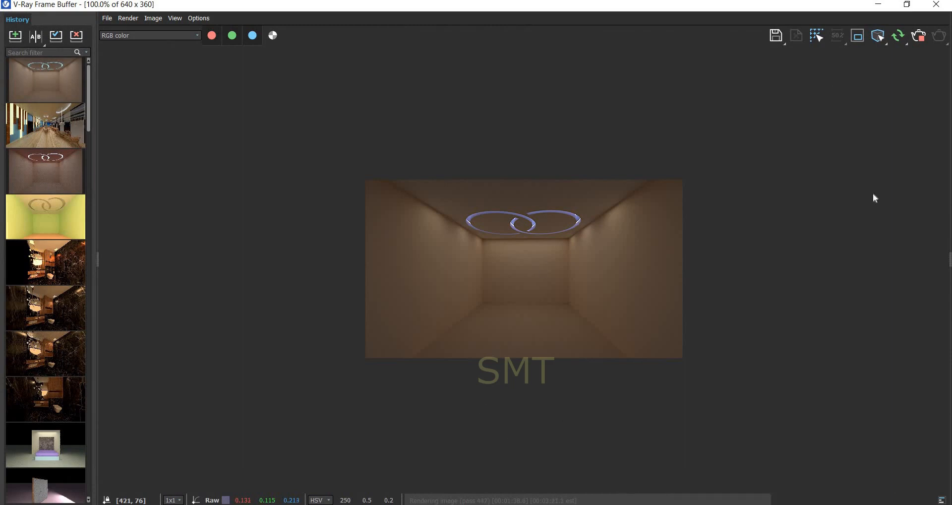
pyautogui.click(935, 9)
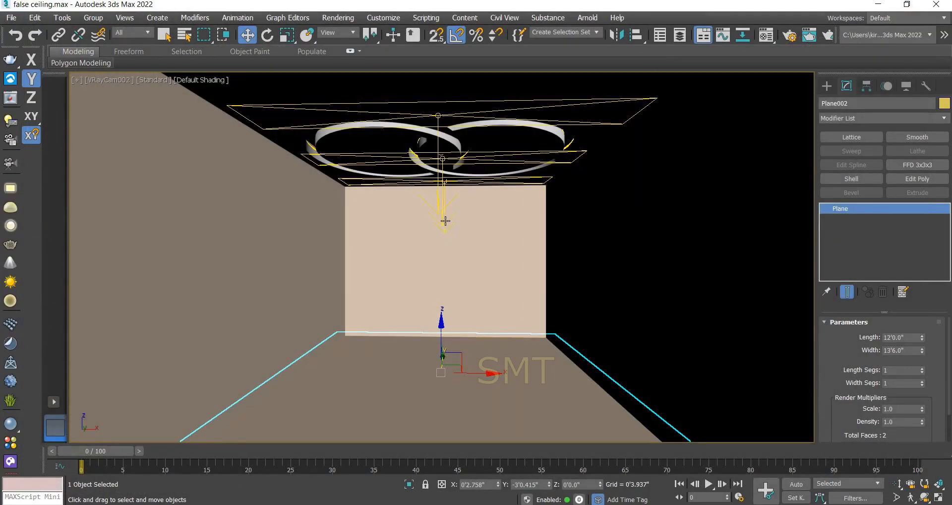
pyautogui.click(647, 217)
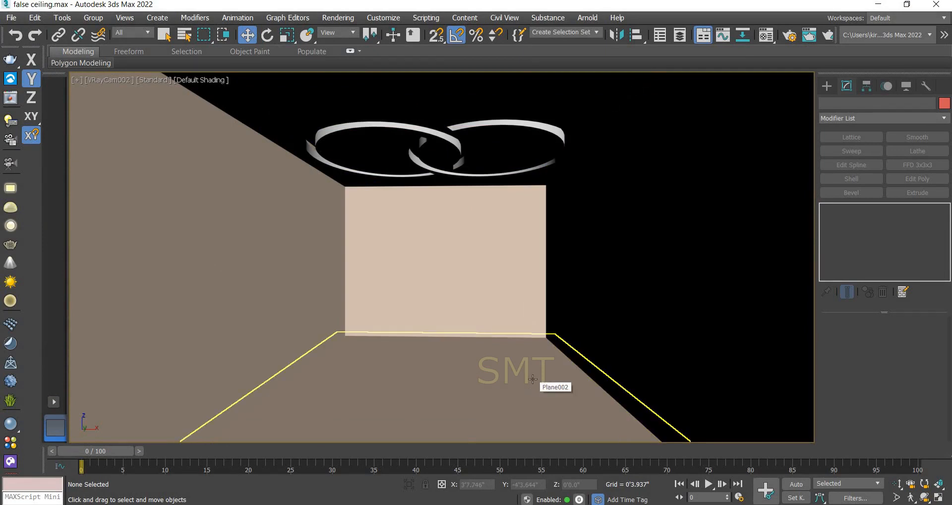
# Isolate the ceiling panel with the two interlocking ring cut-outs in the wireframe top view.
pyautogui.press('t')
pyautogui.click(433, 207)
pyautogui.press('z')
pyautogui.scroll(-2, 241, 146)
pyautogui.press('F3')
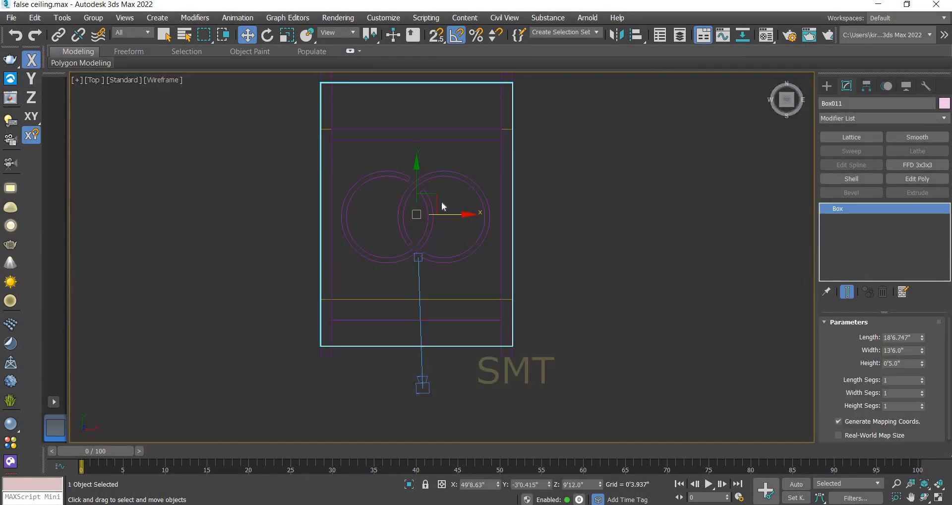
pyautogui.click(473, 181)
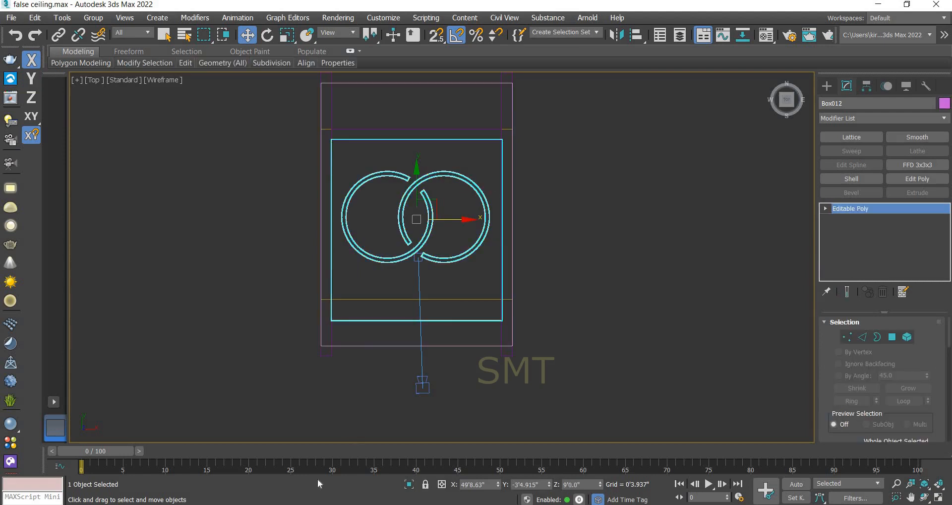
pyautogui.click(409, 484)
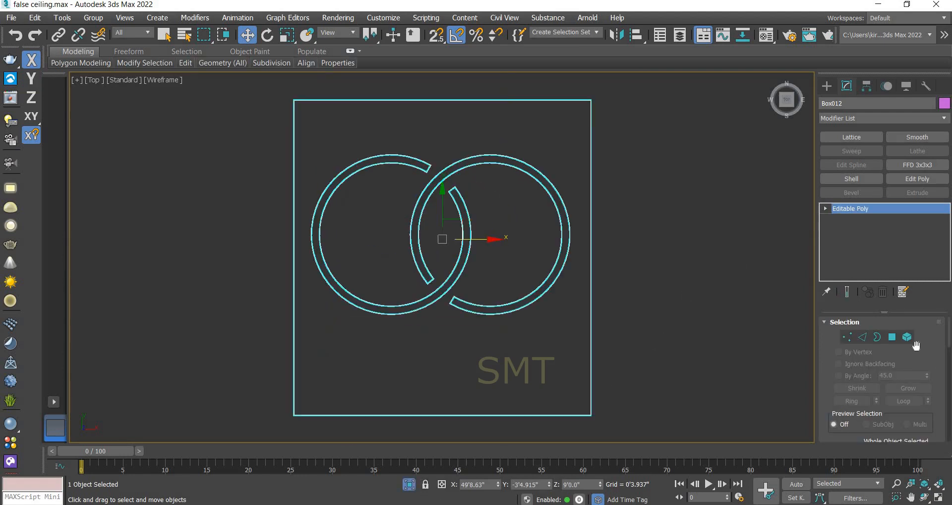
# Select only the upper outline edges of the panel and its ring cut-outs at edge level, leaving out the vertical edges.
pyautogui.click(862, 338)
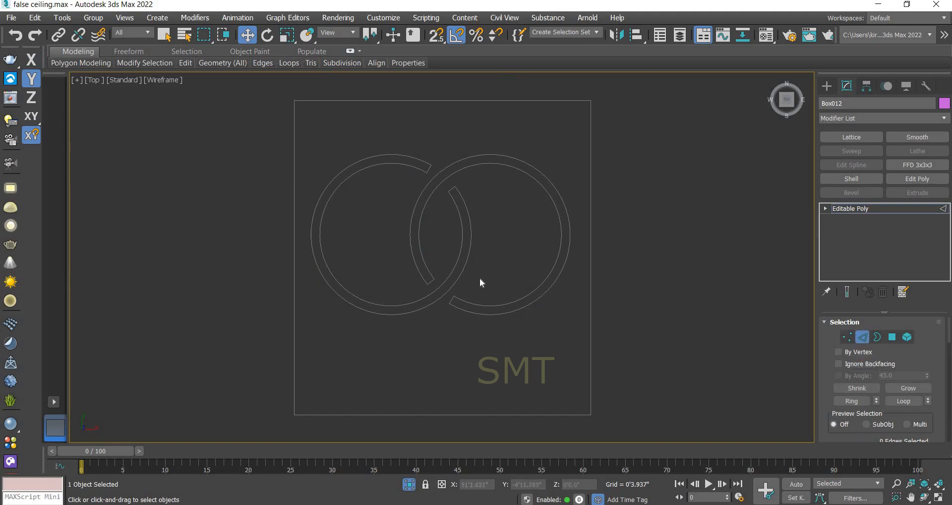
pyautogui.press('f')
pyautogui.scroll(-5, 531, 250)
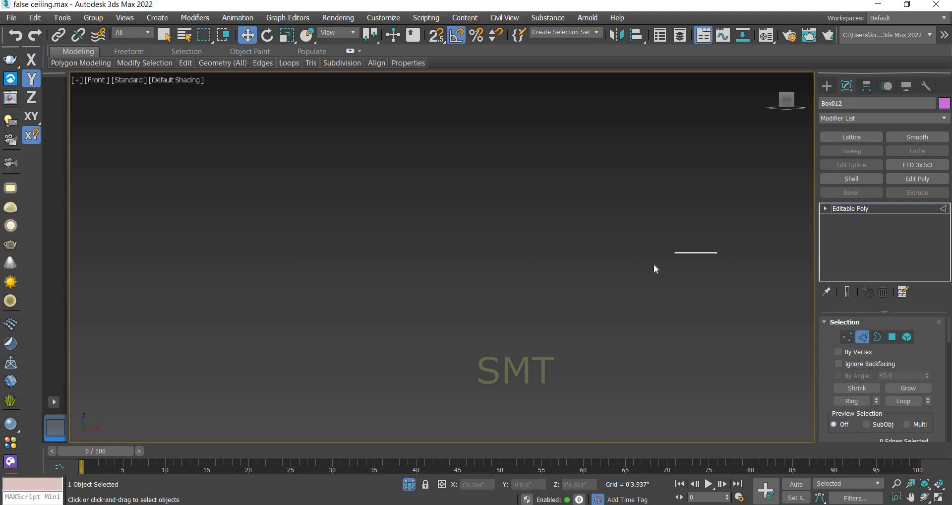
pyautogui.scroll(4, 608, 247)
pyautogui.scroll(5, 662, 271)
pyautogui.moveTo(627, 315); pyautogui.dragTo(523, 320, button='middle')
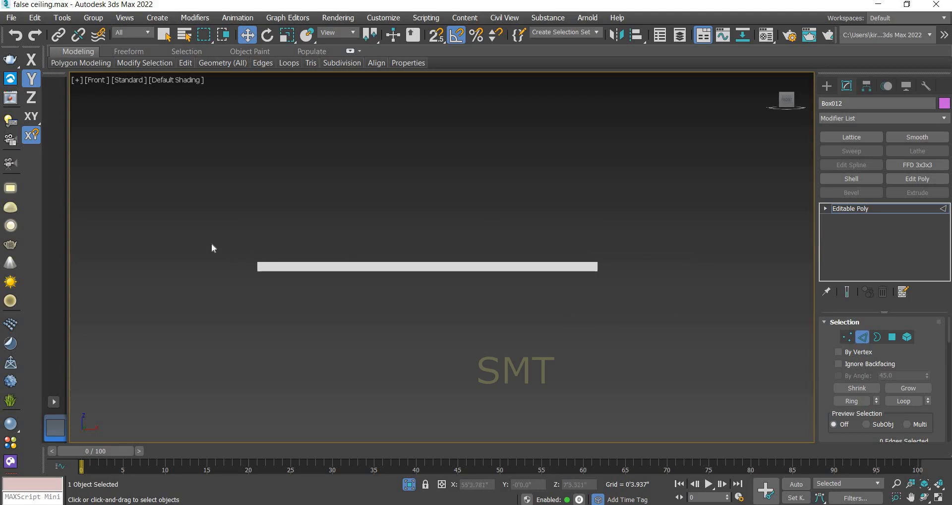
pyautogui.moveTo(643, 269); pyautogui.dragTo(643, 269)
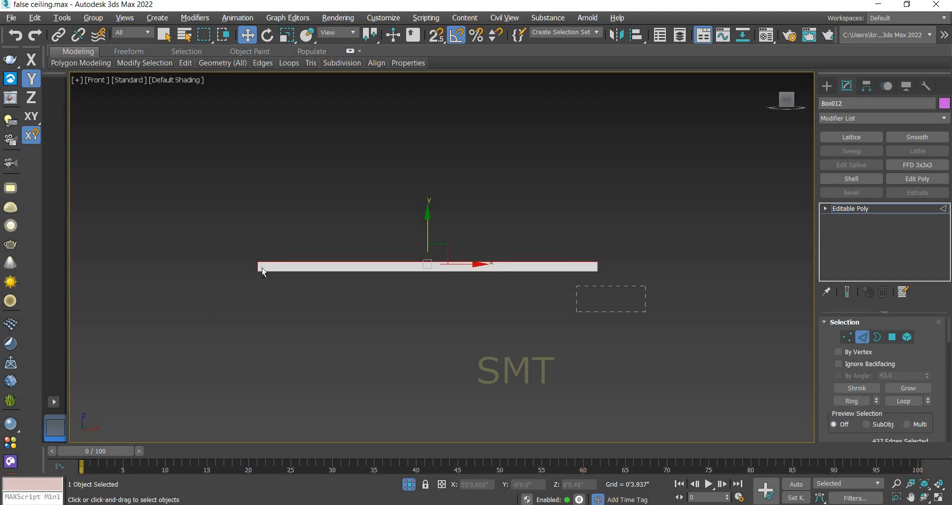
pyautogui.moveTo(229, 266); pyautogui.dragTo(235, 270)
pyautogui.press('p')
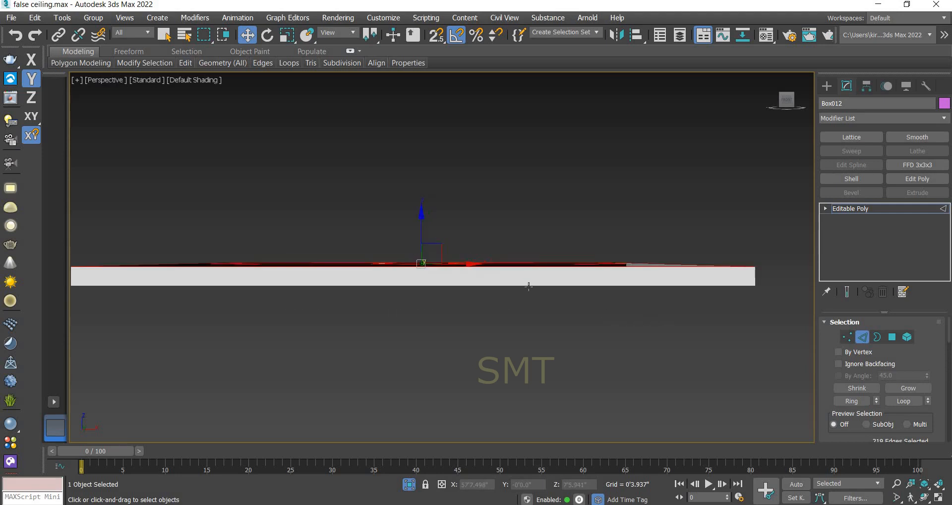
pyautogui.click(185, 80)
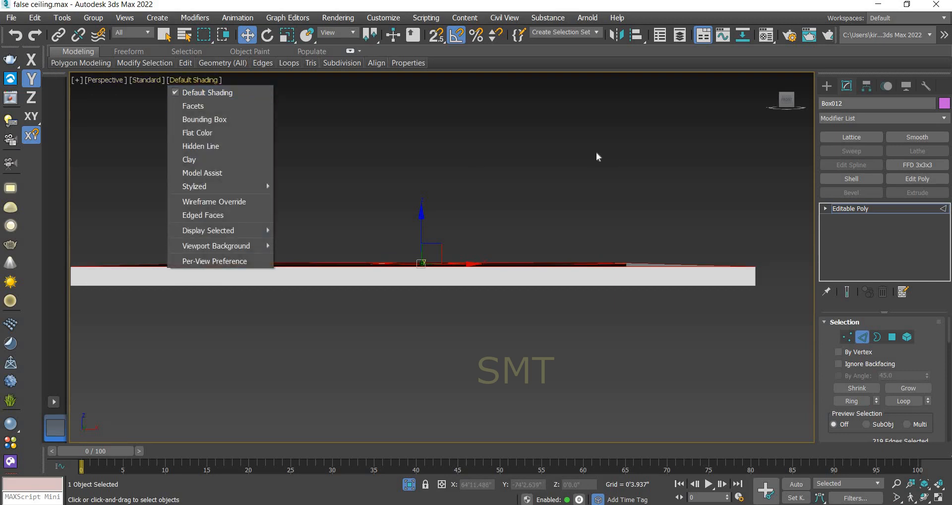
pyautogui.click(585, 159)
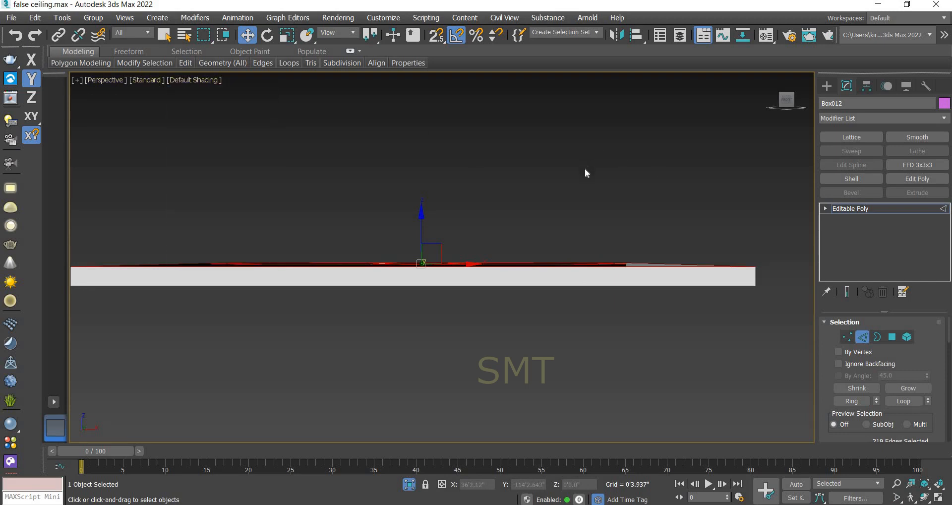
pyautogui.keyDown('alt'); pyautogui.moveTo(584, 168); pyautogui.dragTo(593, 186, button='middle'); pyautogui.keyUp('alt')
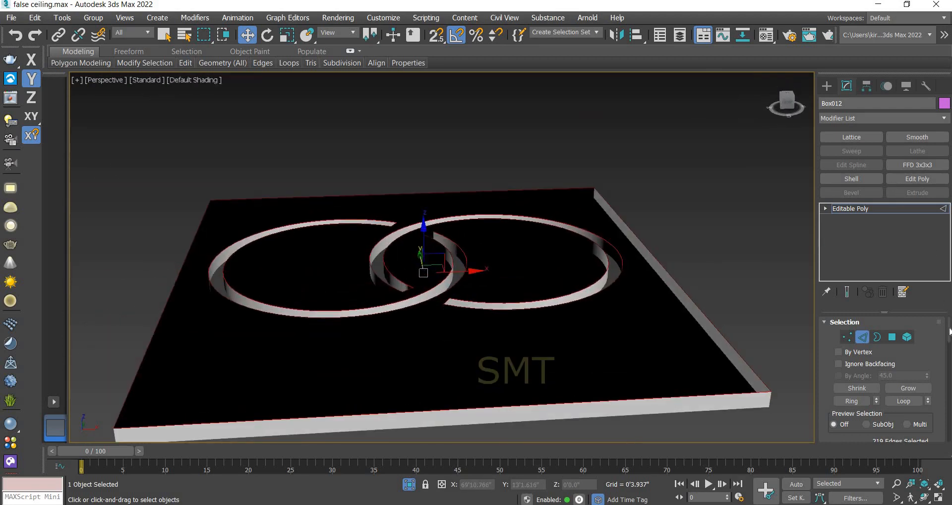
# Try to create a shape from all the selected upper edges, including the panel's outer border, and undo it.
pyautogui.moveTo(949, 331); pyautogui.dragTo(949, 355)
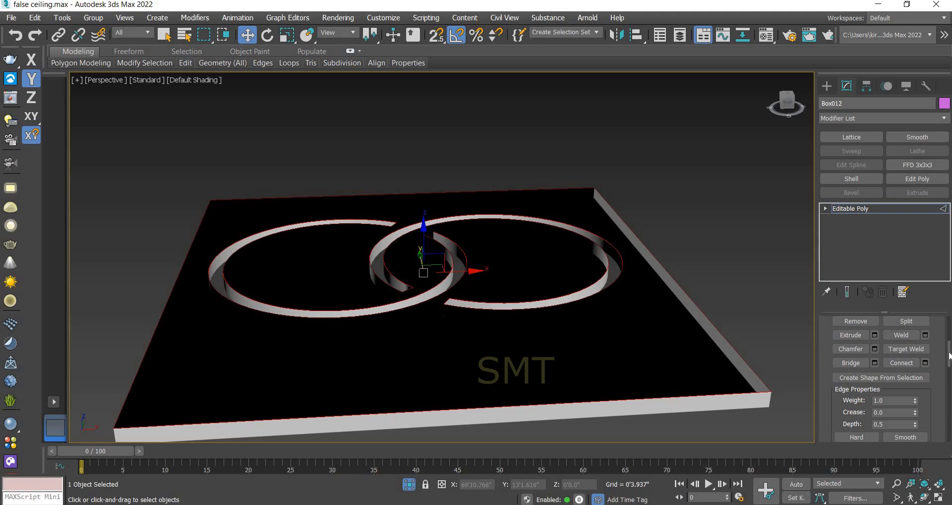
pyautogui.click(901, 376)
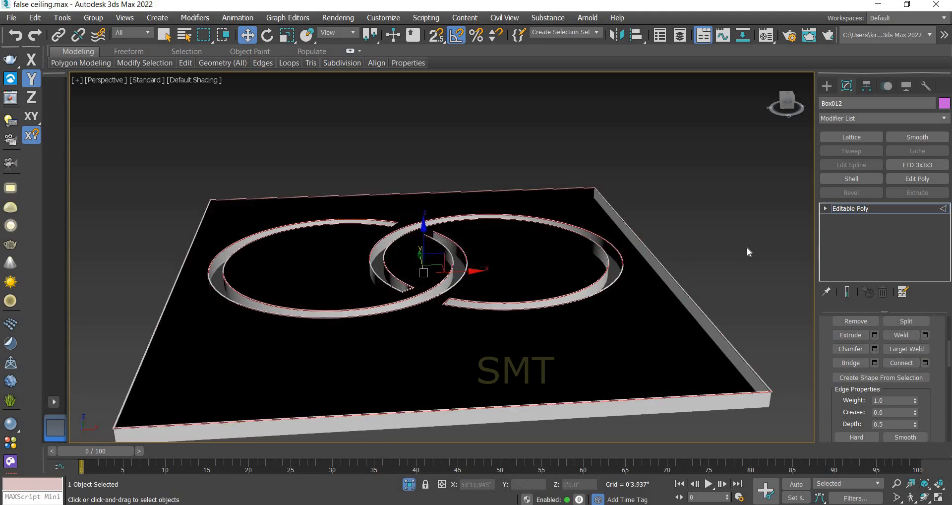
pyautogui.moveTo(744, 250); pyautogui.dragTo(699, 235, button='middle')
pyautogui.click(731, 263)
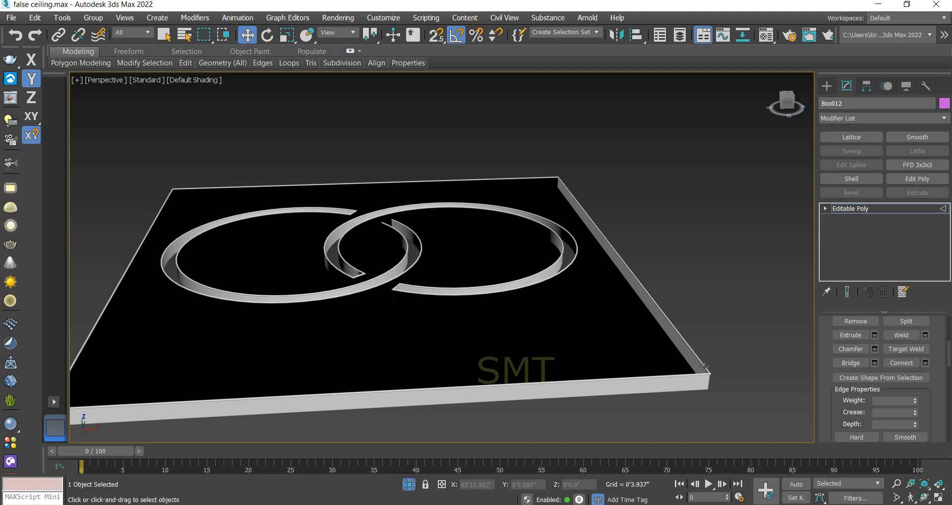
pyautogui.hotkey('ctrl', 'z')
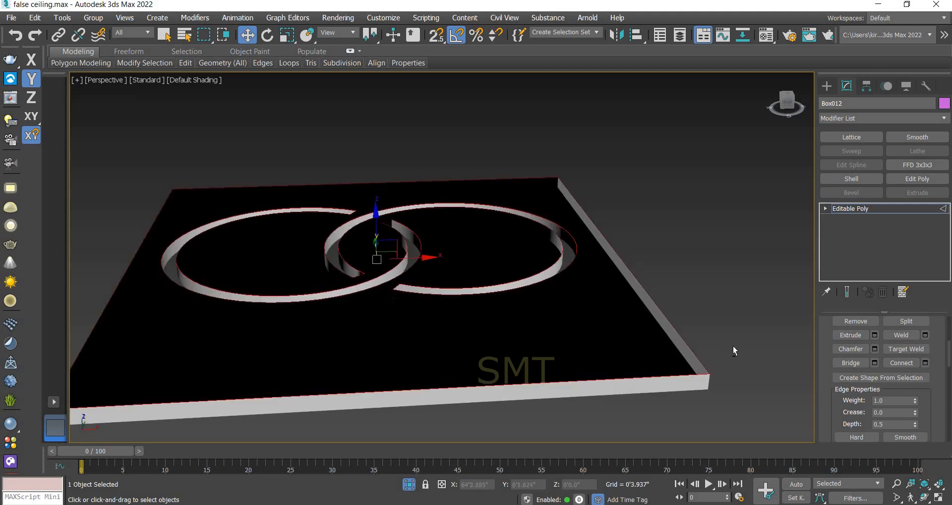
# Remove the panel's outer border edges from the selection, keeping only the upper edges of the ring cut-outs.
pyautogui.keyDown('alt'); pyautogui.moveTo(734, 329); pyautogui.dragTo(695, 405); pyautogui.keyUp('alt')
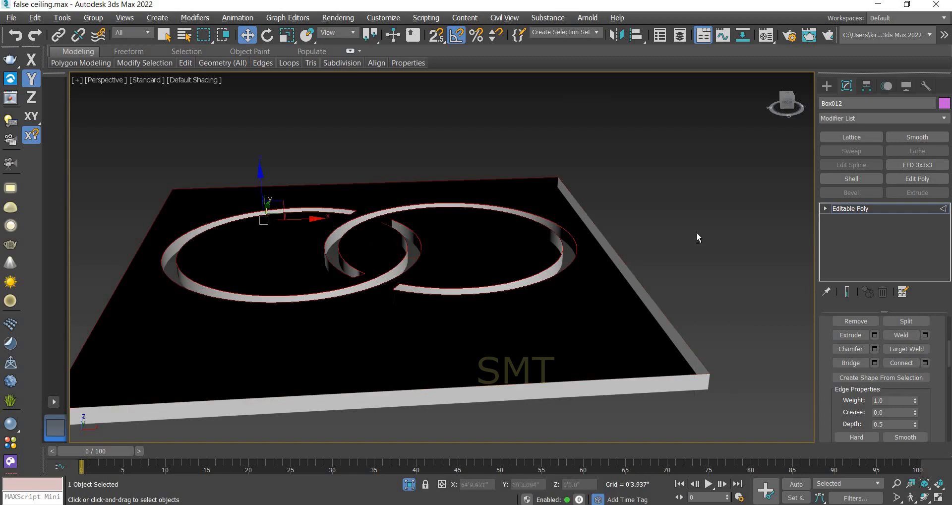
pyautogui.keyDown('alt'); pyautogui.moveTo(697, 233); pyautogui.dragTo(644, 274, button='middle'); pyautogui.keyUp('alt')
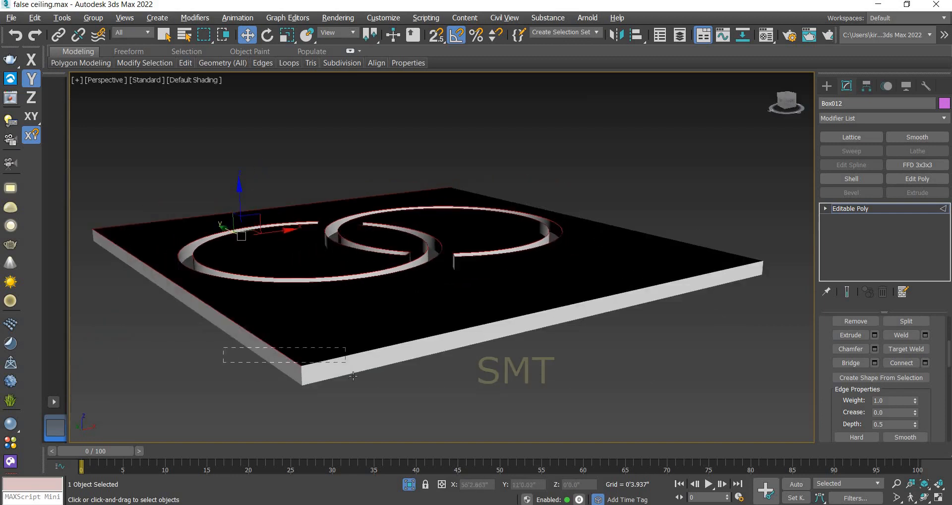
pyautogui.keyDown('alt'); pyautogui.moveTo(353, 375); pyautogui.dragTo(353, 375); pyautogui.keyUp('alt')
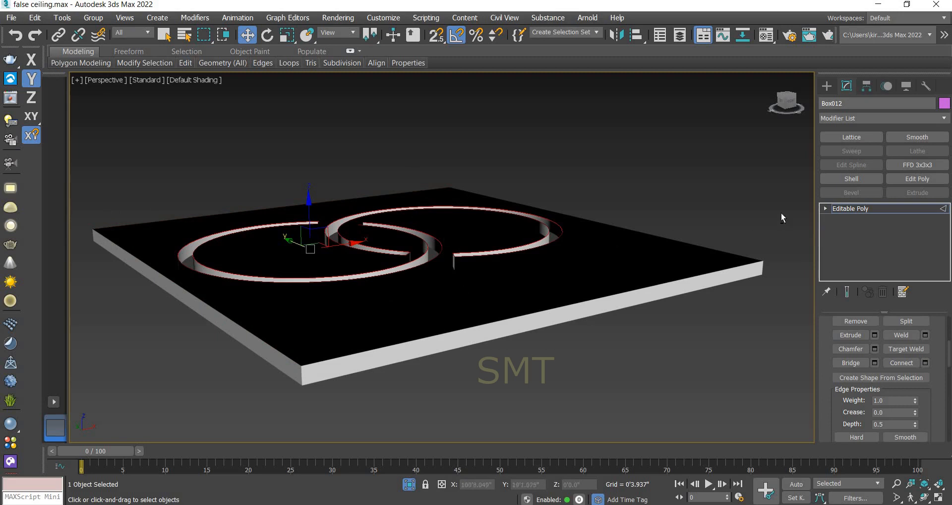
pyautogui.keyDown('alt'); pyautogui.moveTo(748, 187); pyautogui.dragTo(728, 192, button='middle'); pyautogui.keyUp('alt')
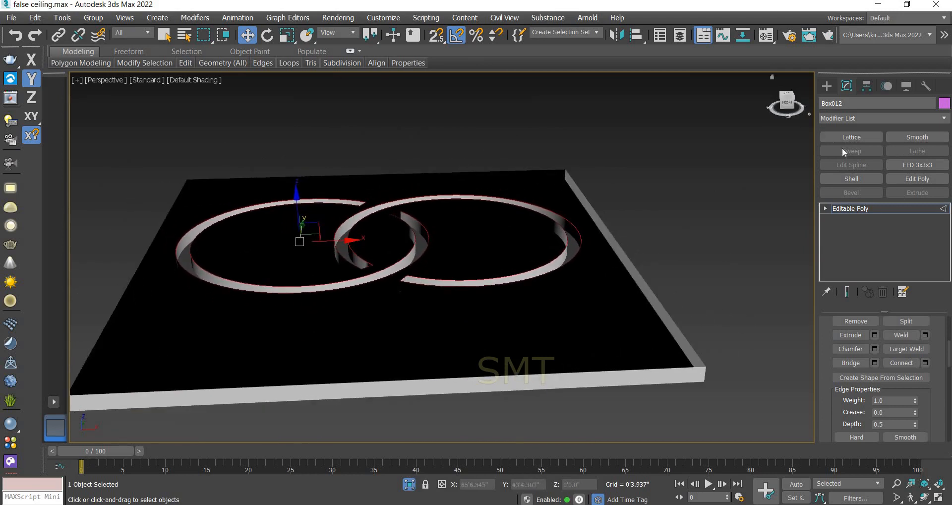
# Create a linear shape from the selected ring edges, keeping the default curve name.
pyautogui.click(897, 379)
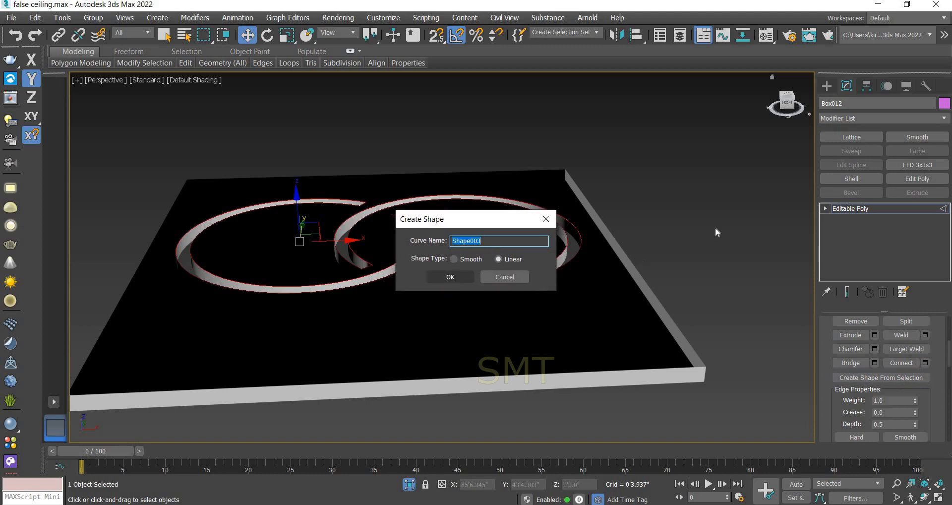
pyautogui.press('Return')
pyautogui.moveTo(703, 216); pyautogui.dragTo(685, 234, button='middle')
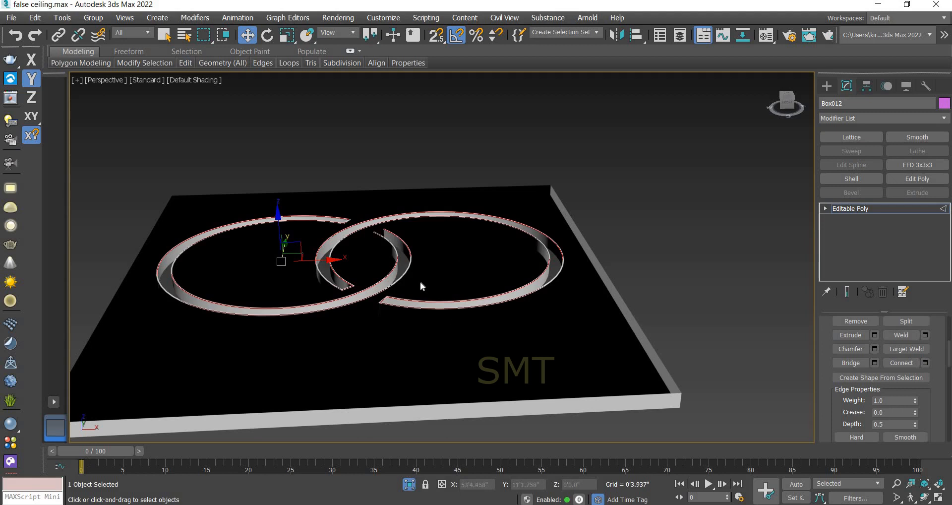
pyautogui.moveTo(701, 227); pyautogui.dragTo(708, 227, button='middle')
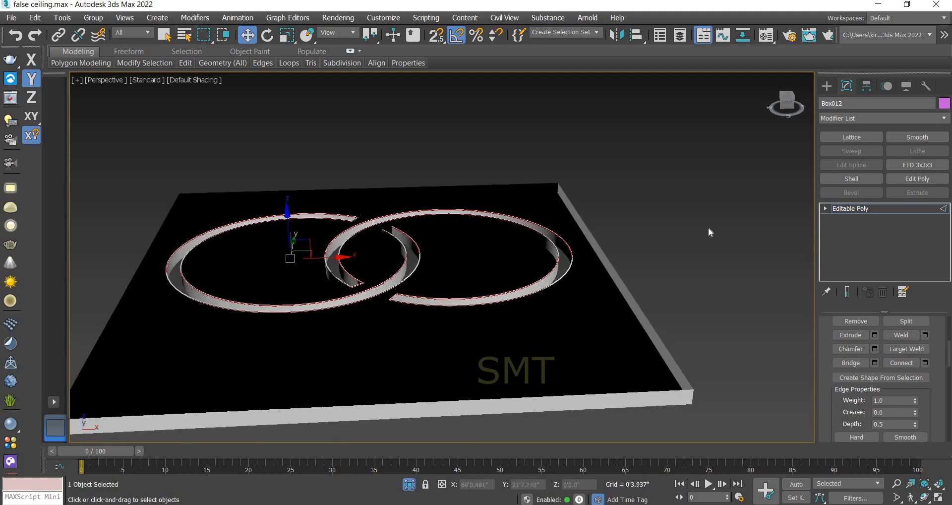
# Select the new ring shape in the top view and delete the short end segments at its two lower open ends.
pyautogui.press('t')
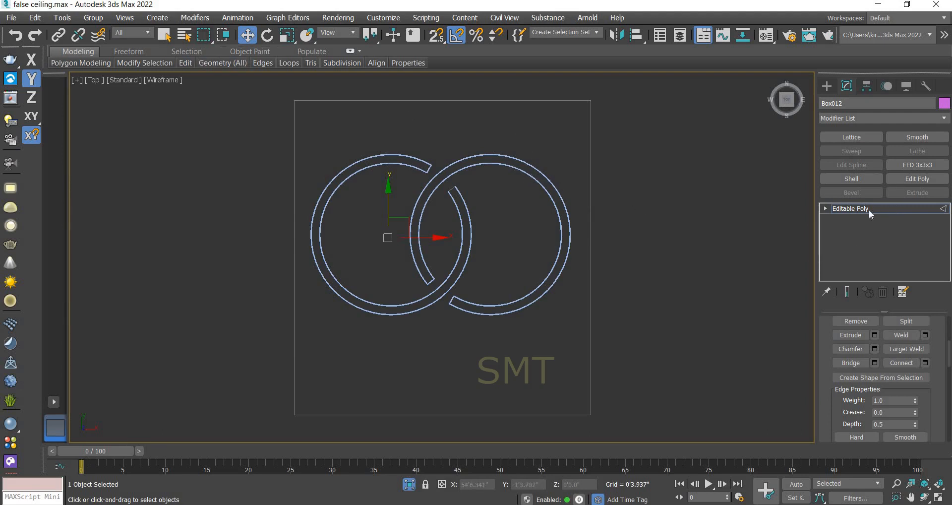
pyautogui.click(549, 185)
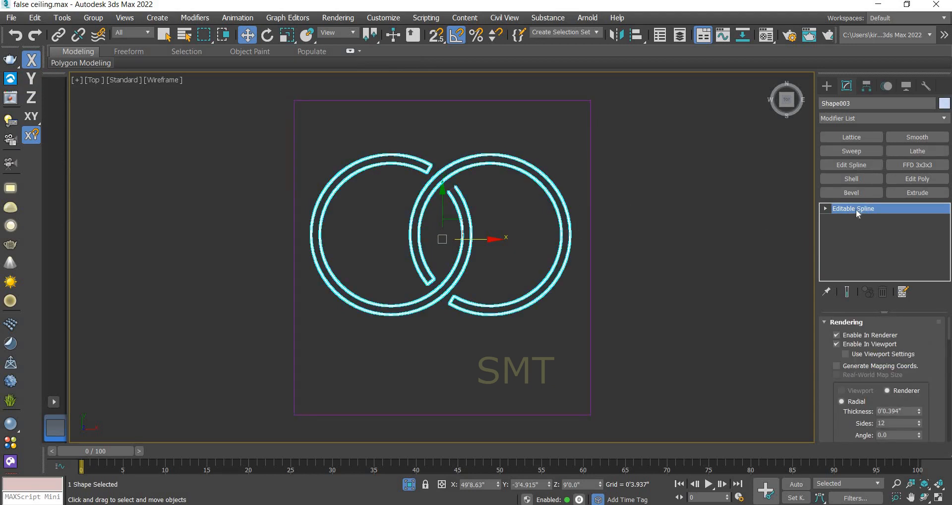
pyautogui.click(824, 208)
pyautogui.click(849, 229)
pyautogui.scroll(5, 429, 289)
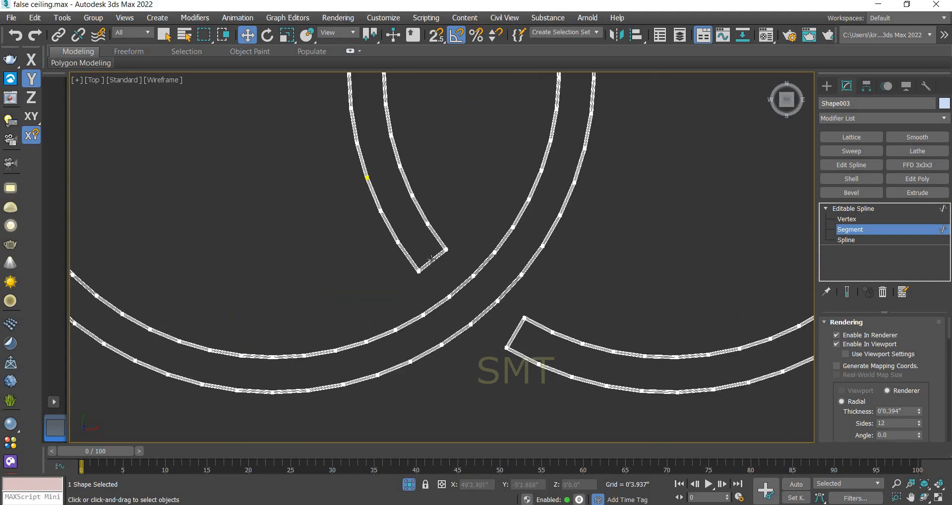
pyautogui.click(430, 281)
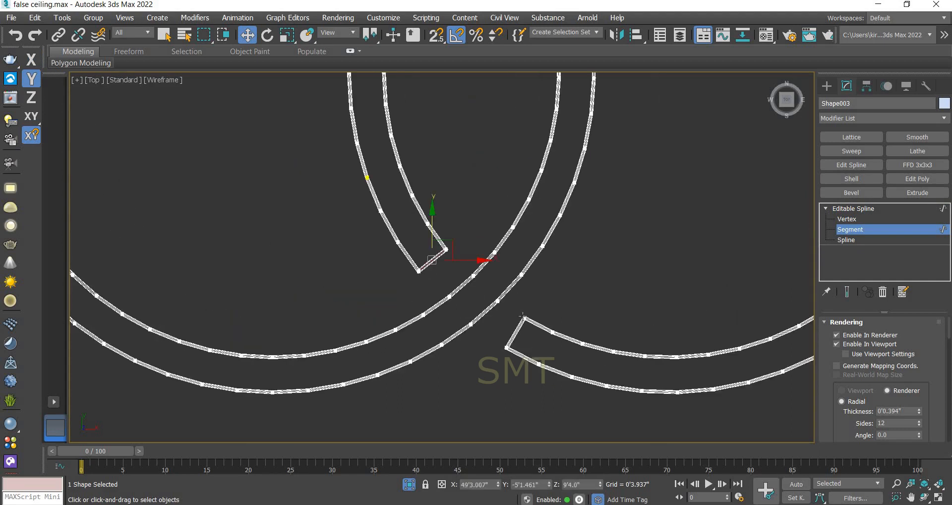
pyautogui.press('Delete')
pyautogui.click(516, 331)
pyautogui.press('Delete')
pyautogui.scroll(-2, 626, 210)
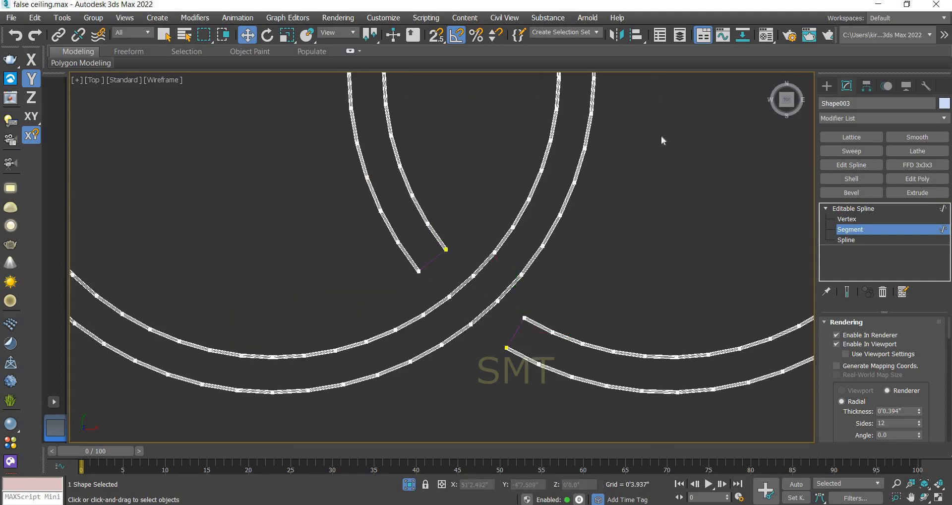
# Delete the short end segments at the two upper open ends of the ring shape.
pyautogui.moveTo(661, 136); pyautogui.dragTo(603, 280, button='middle')
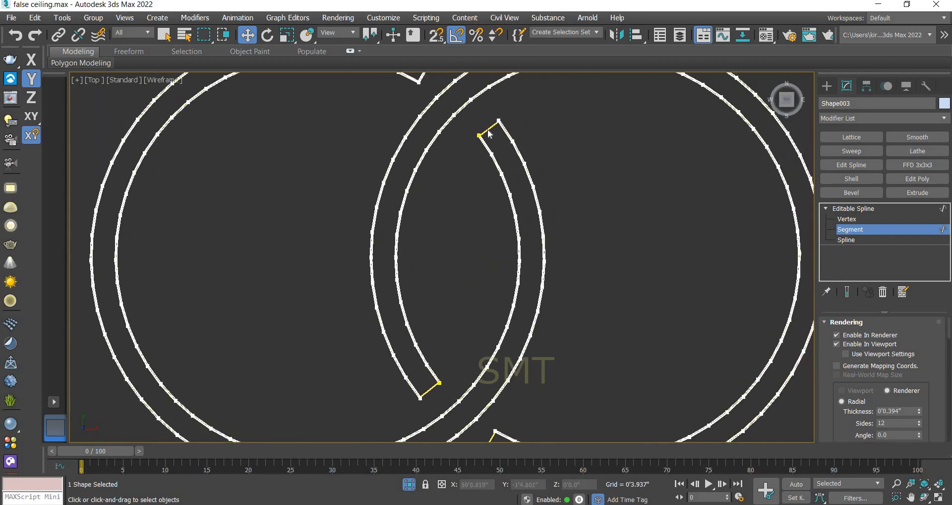
pyautogui.moveTo(616, 148); pyautogui.dragTo(616, 209, button='middle')
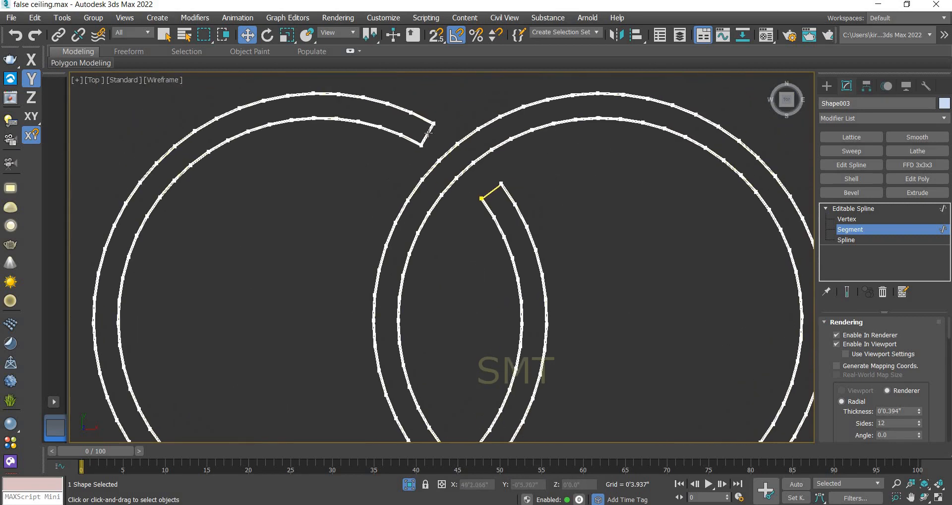
pyautogui.keyDown('ctrl'); pyautogui.click(429, 132); pyautogui.keyUp('ctrl')
pyautogui.scroll(-3, 602, 212)
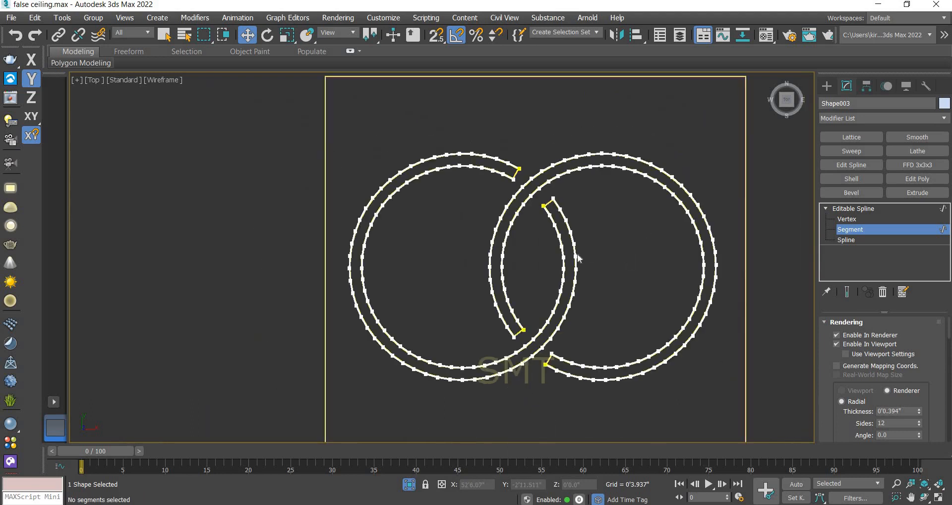
pyautogui.moveTo(576, 255); pyautogui.dragTo(520, 251, button='middle')
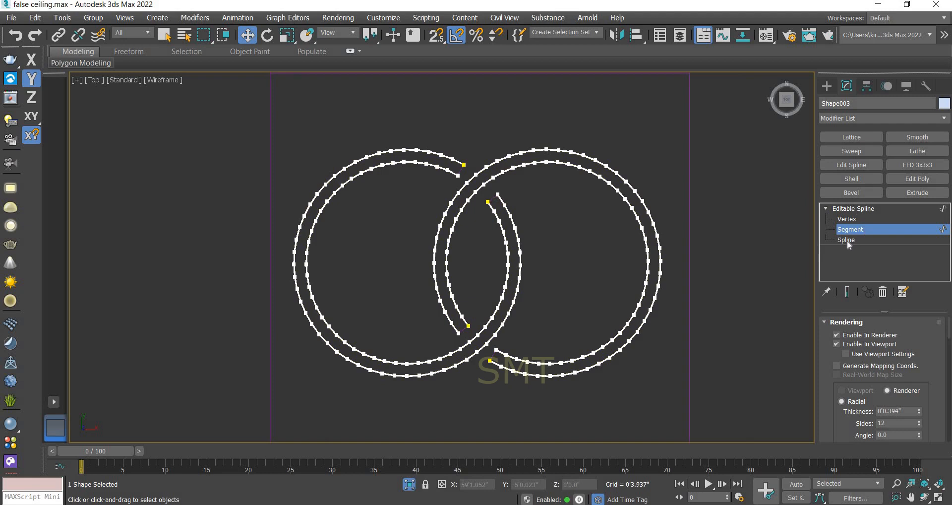
# Turn off both renderer and viewport rendering for the ring shape so it shows as a plain spline.
pyautogui.click(836, 335)
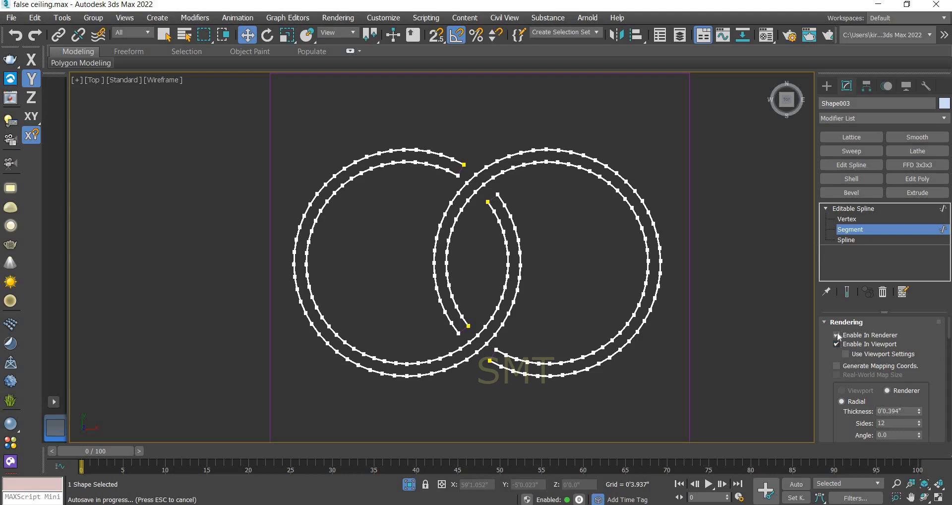
pyautogui.click(836, 344)
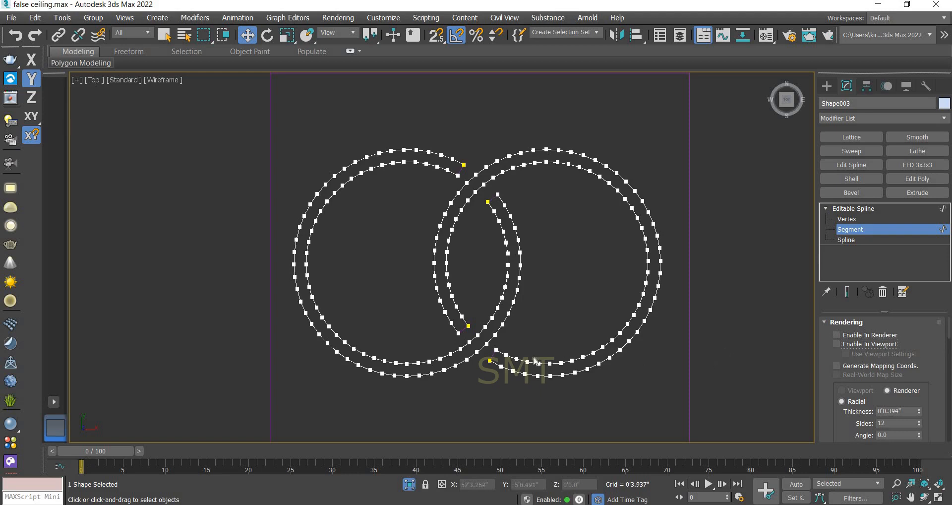
pyautogui.scroll(4, 488, 359)
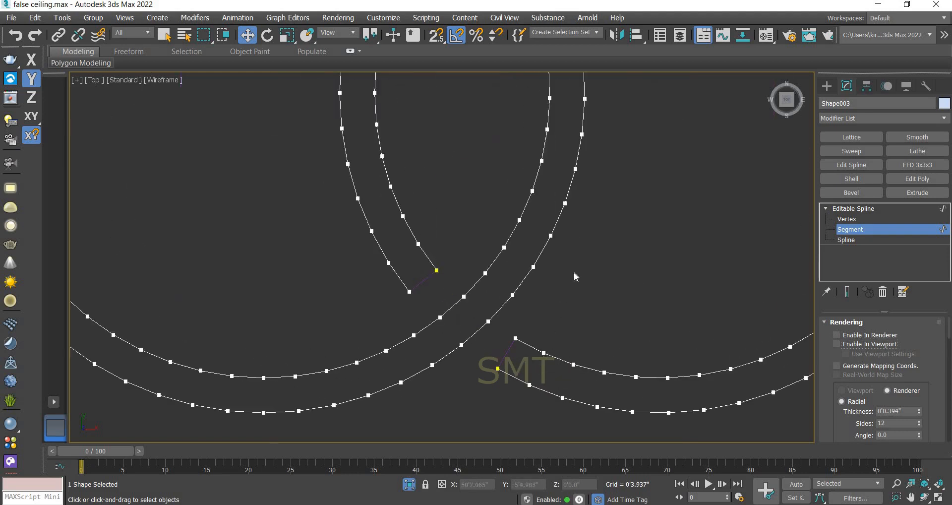
pyautogui.scroll(-3, 554, 309)
pyautogui.moveTo(594, 230); pyautogui.dragTo(540, 277, button='middle')
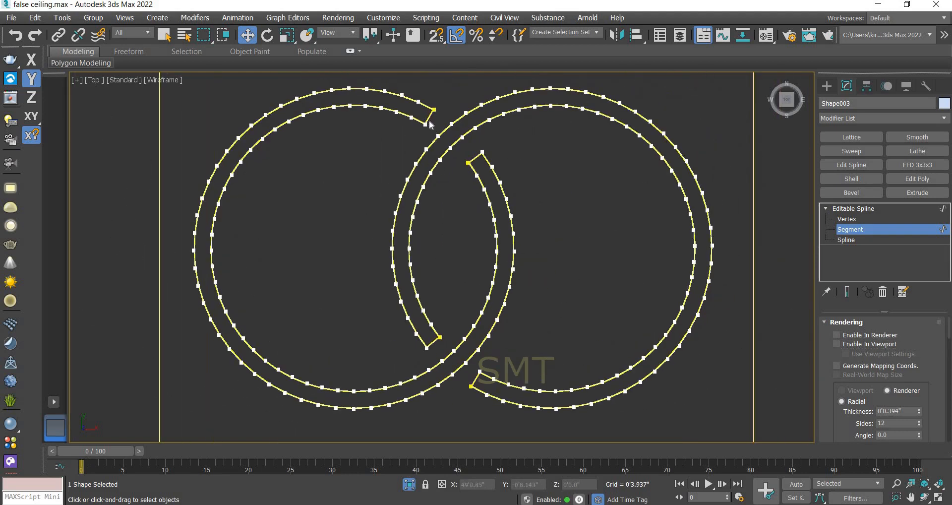
pyautogui.scroll(6, 430, 123)
pyautogui.scroll(-8, 432, 160)
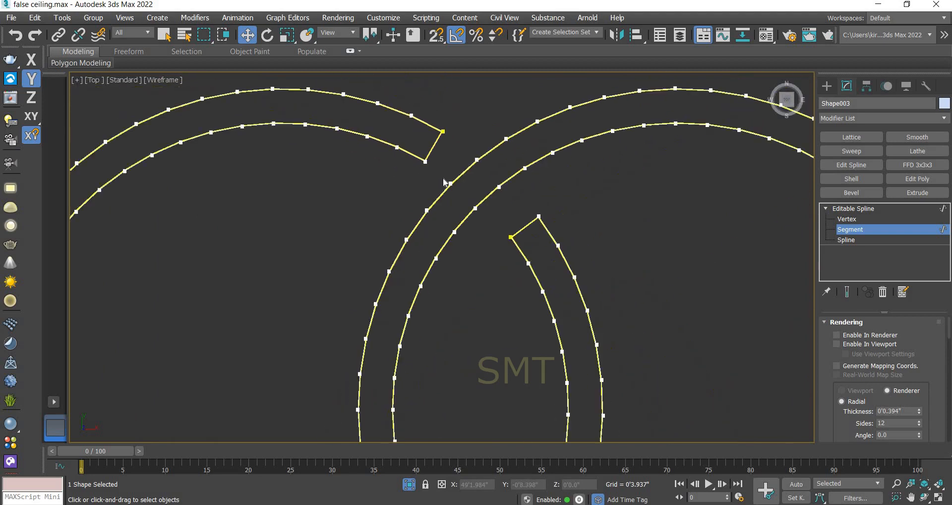
pyautogui.moveTo(591, 283); pyautogui.dragTo(539, 263, button='middle')
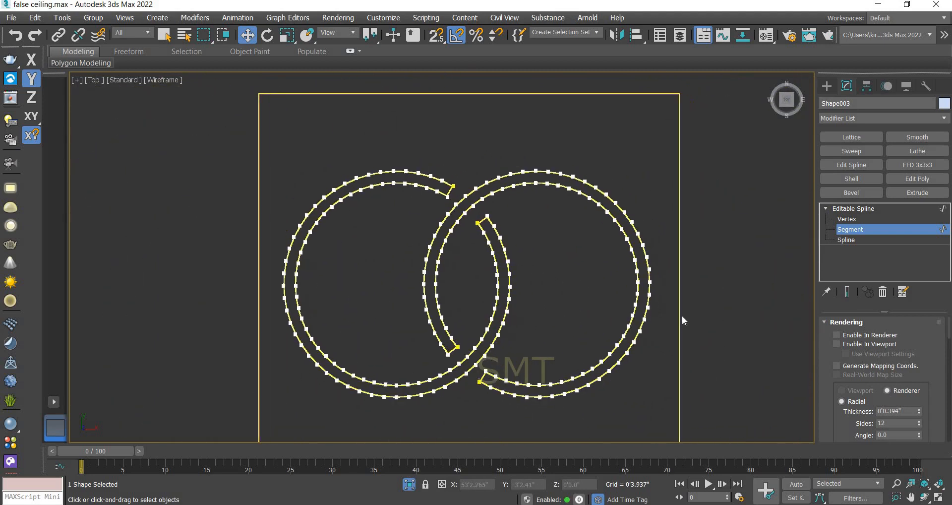
# At spline level, scale the right ring's outer spline uniformly to 105% and its inner spline to 92%.
pyautogui.click(844, 239)
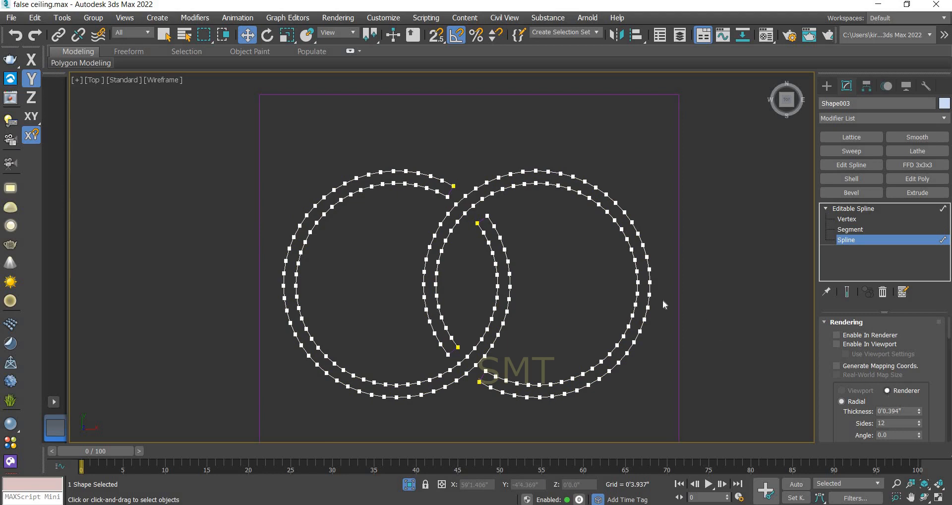
pyautogui.click(649, 300)
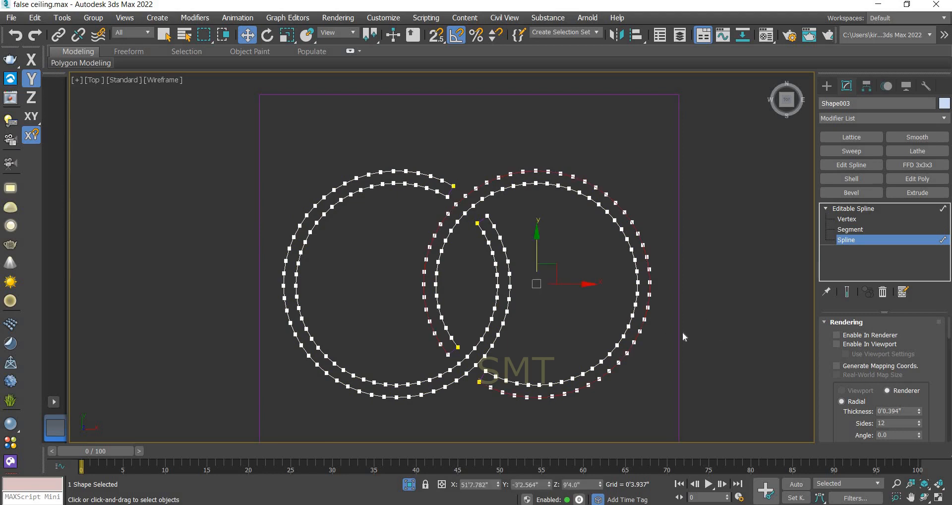
pyautogui.click(286, 35)
pyautogui.moveTo(542, 276); pyautogui.dragTo(545, 275)
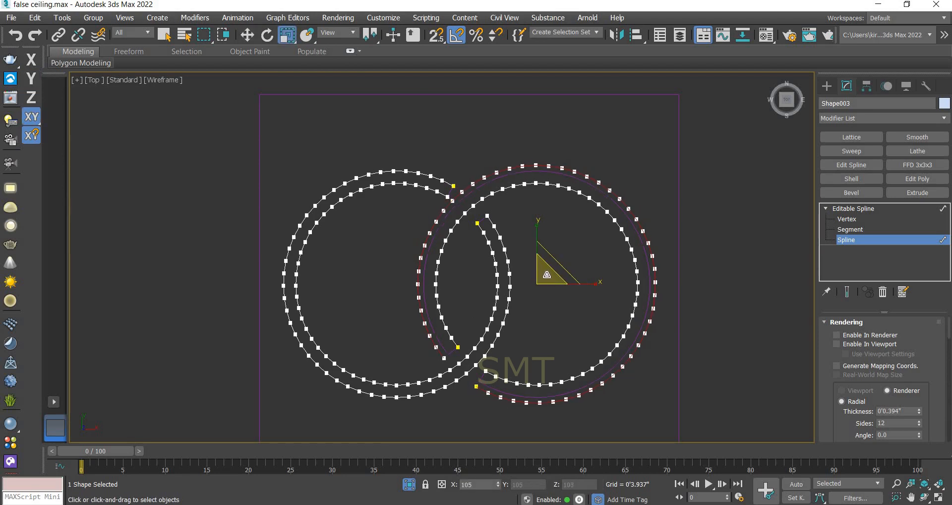
pyautogui.click(616, 345)
pyautogui.moveTo(552, 278); pyautogui.dragTo(551, 282)
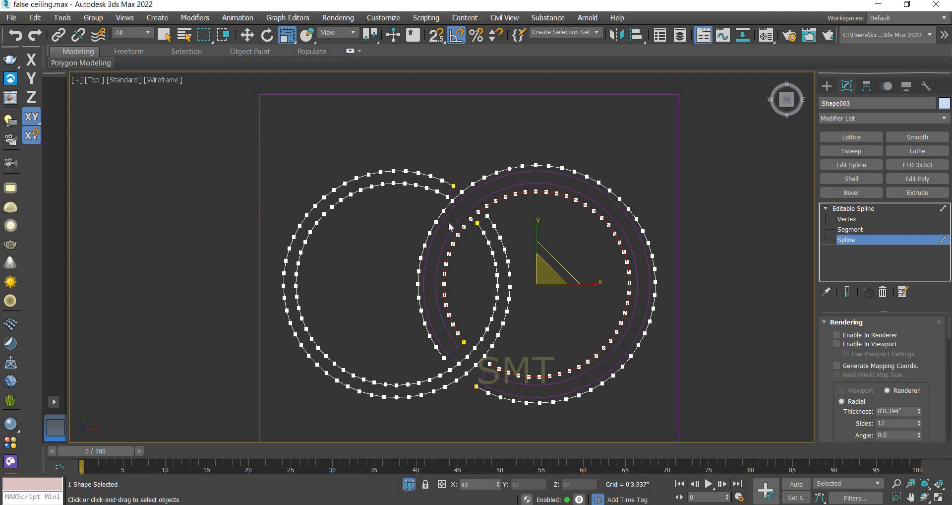
# Scale the left ring's outer spline up slightly and its inner spline down to 92%.
pyautogui.click(421, 174)
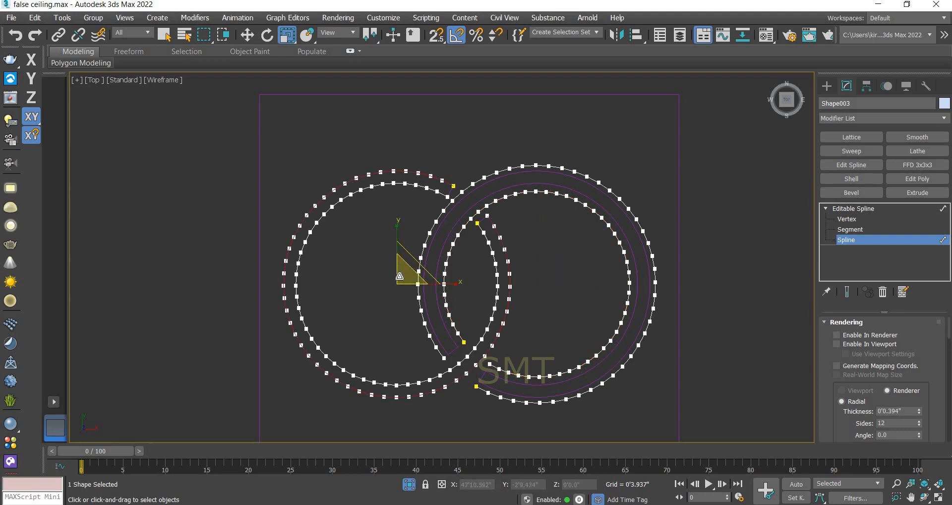
pyautogui.moveTo(399, 276); pyautogui.dragTo(398, 265)
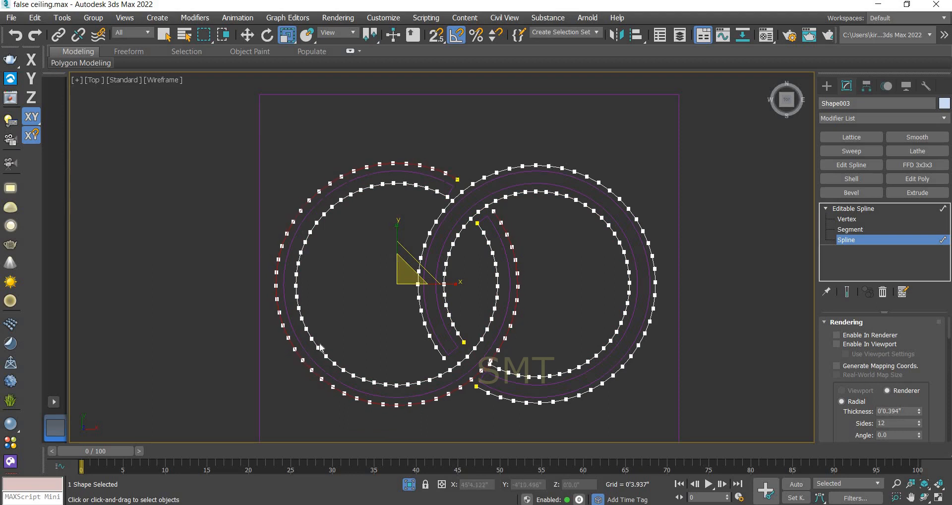
pyautogui.click(320, 346)
pyautogui.moveTo(400, 274); pyautogui.dragTo(398, 278)
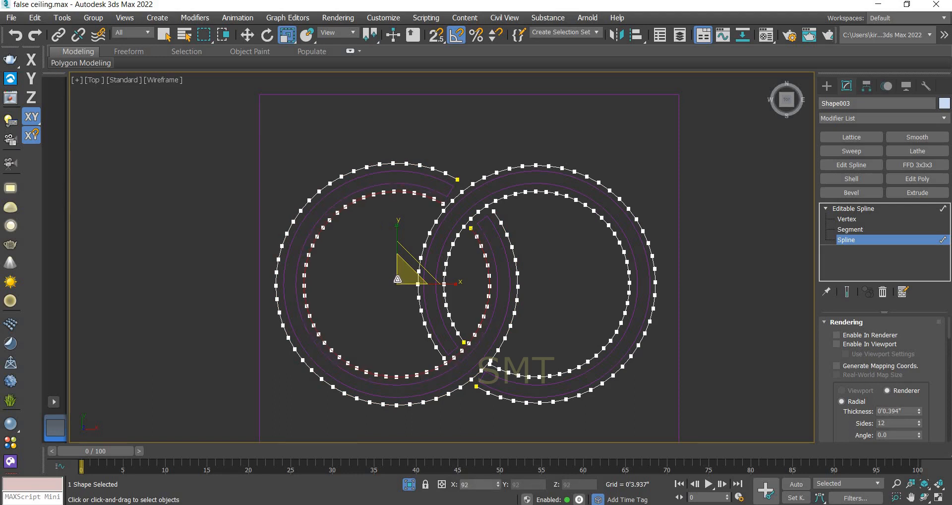
# Enlarge the left ring's outer spline slightly again and scale its inner spline to a further 95%.
pyautogui.scroll(5, 577, 328)
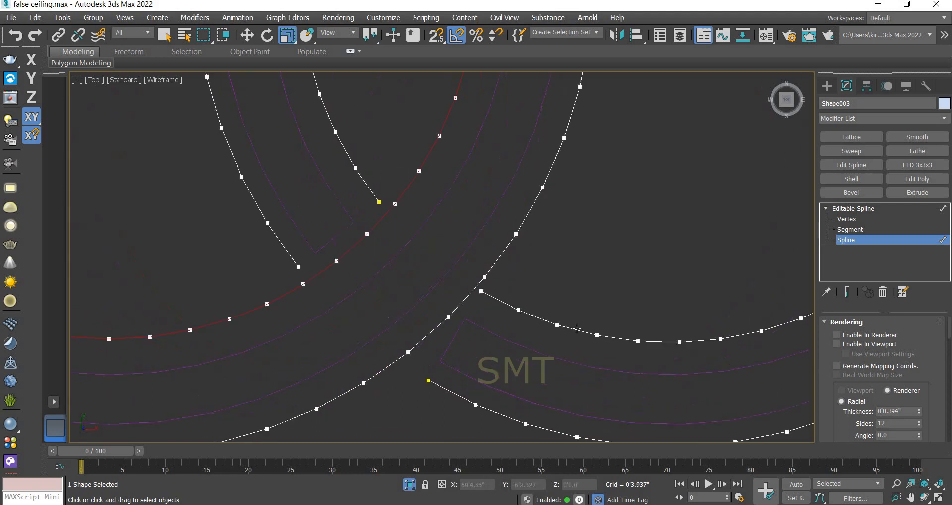
pyautogui.scroll(-6, 571, 266)
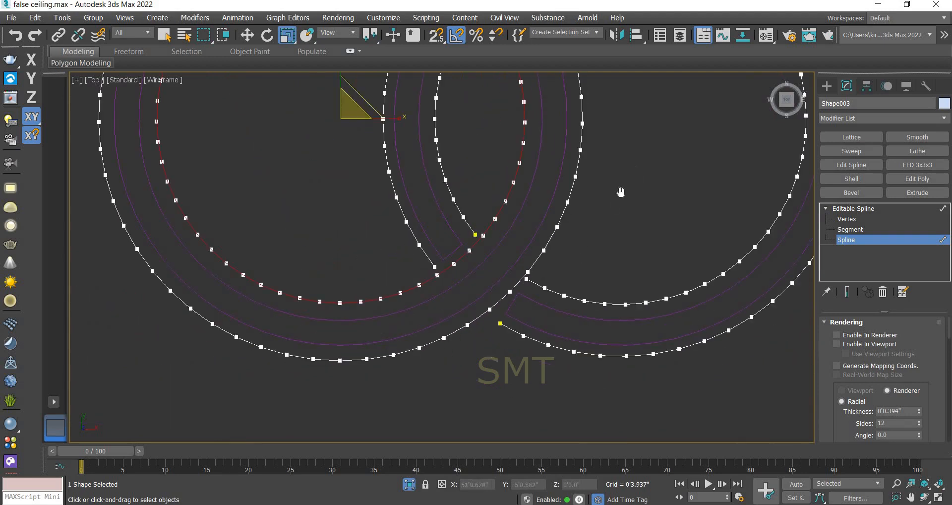
pyautogui.moveTo(620, 191); pyautogui.dragTo(550, 308, button='middle')
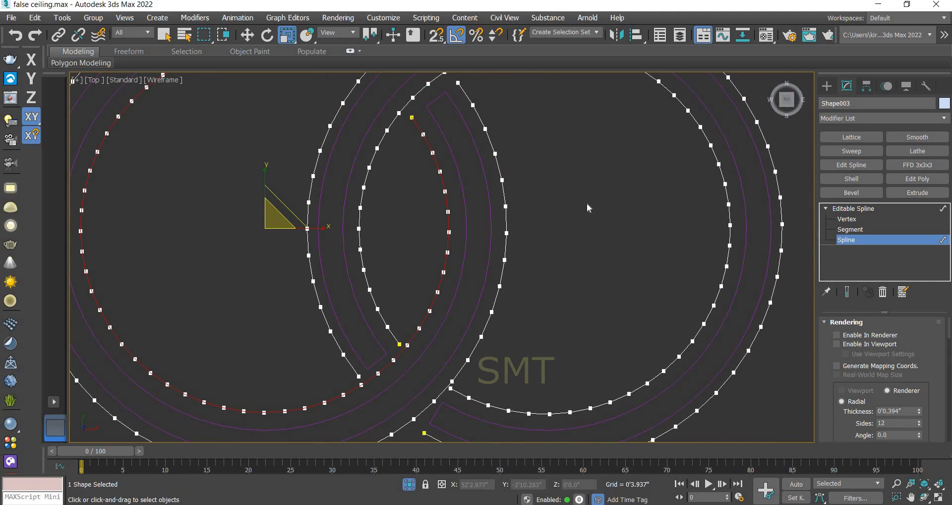
pyautogui.scroll(-1, 587, 203)
pyautogui.scroll(-2, 552, 280)
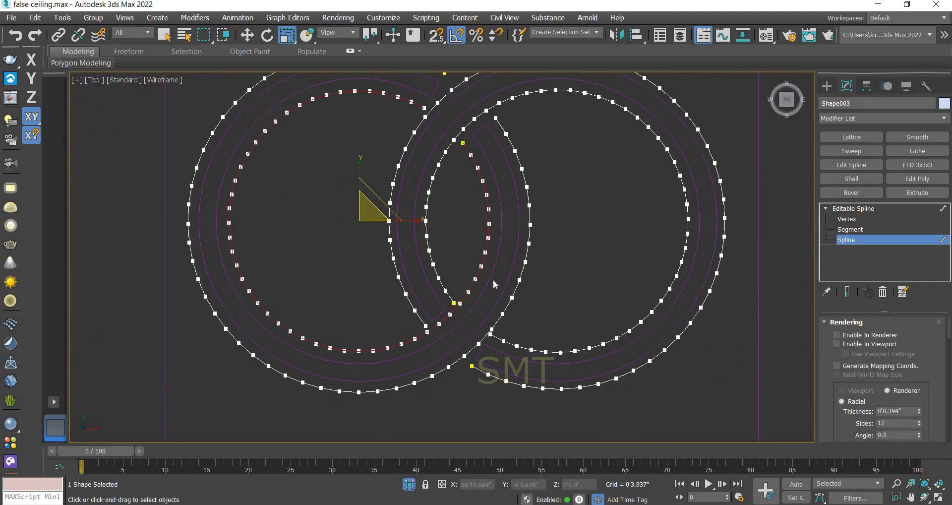
pyautogui.click(520, 276)
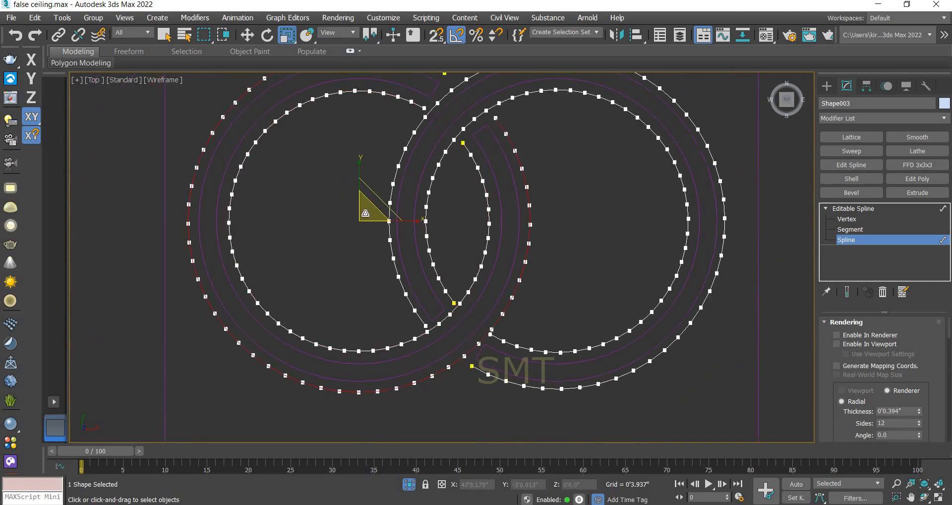
pyautogui.moveTo(365, 213); pyautogui.dragTo(293, 340)
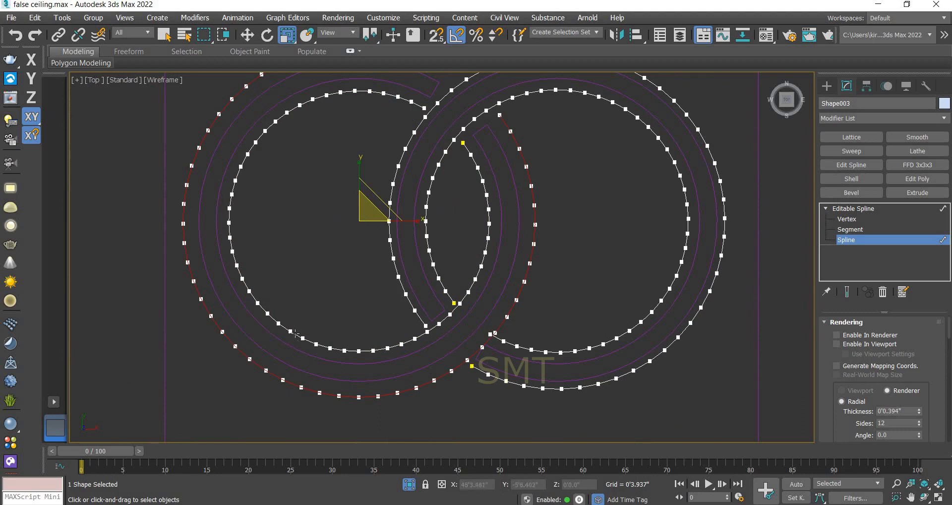
pyautogui.click(295, 333)
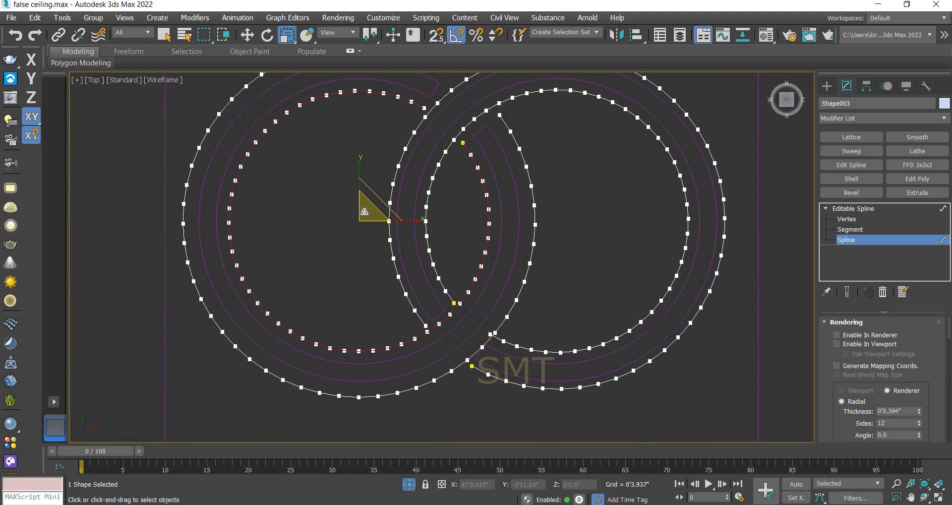
pyautogui.moveTo(364, 211); pyautogui.dragTo(365, 212)
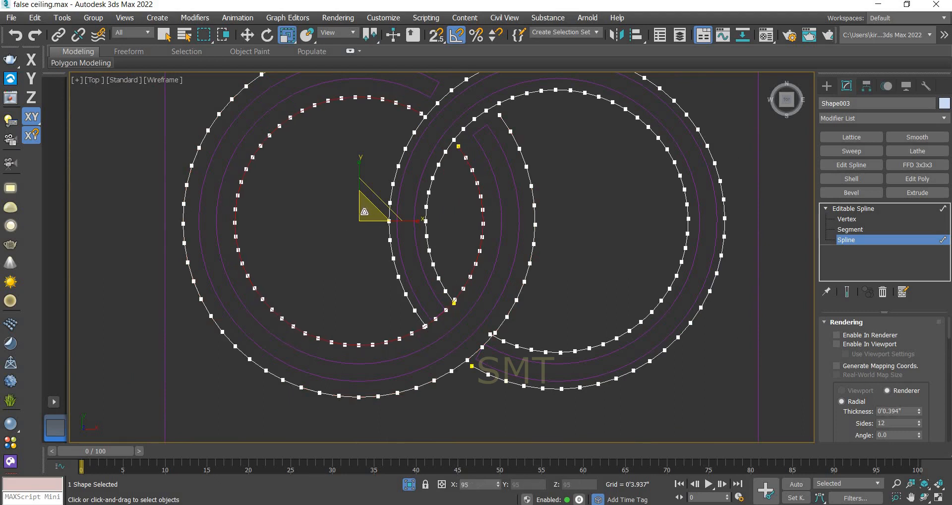
# Shrink the right ring's inner spline slightly again and scale its outer spline to a further 105%.
pyautogui.click(686, 250)
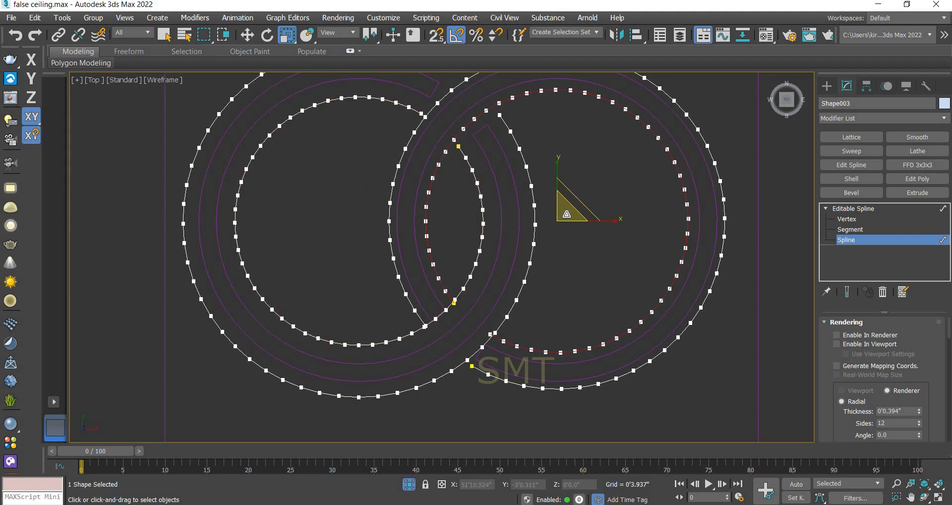
pyautogui.moveTo(567, 211); pyautogui.dragTo(587, 262)
pyautogui.click(658, 353)
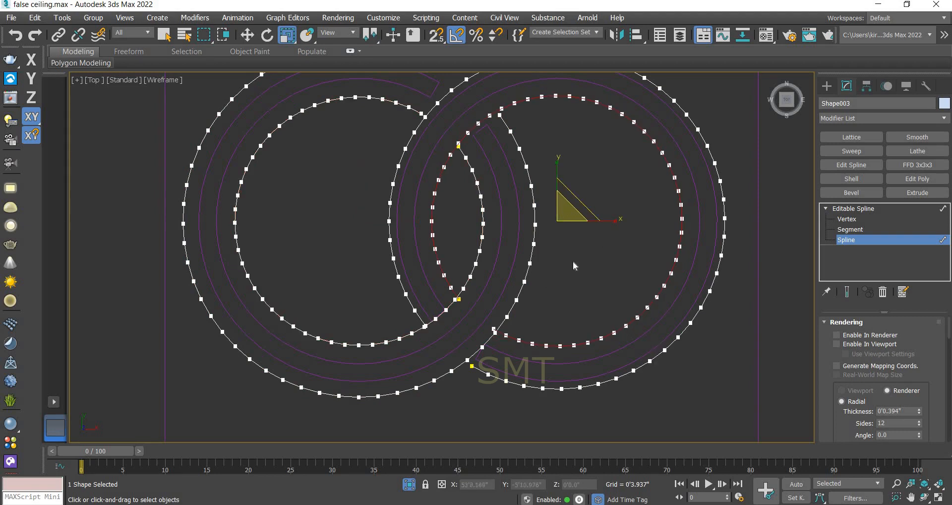
pyautogui.moveTo(565, 223); pyautogui.dragTo(563, 210)
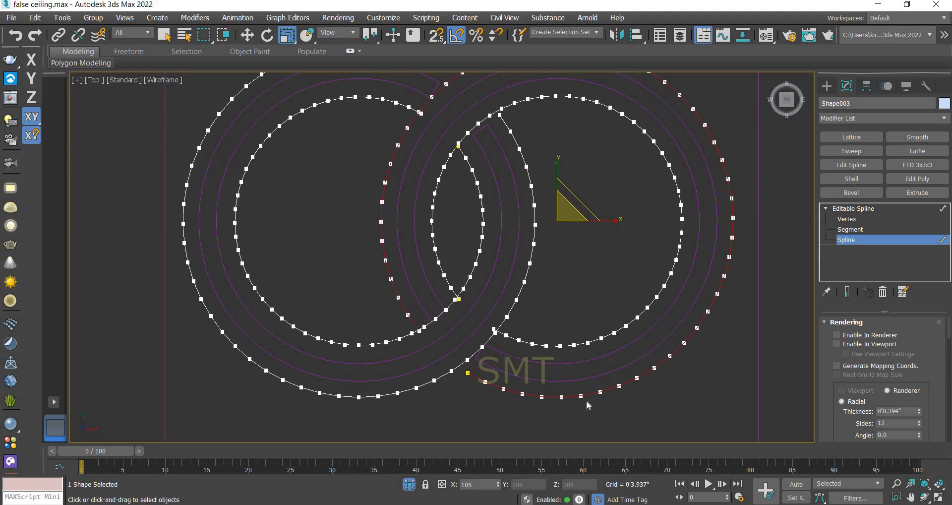
# Move the left ring's inner-spline end vertex inside the right ring about 0.6" right and 0.6" down, clear of the crossing spline.
pyautogui.click(853, 219)
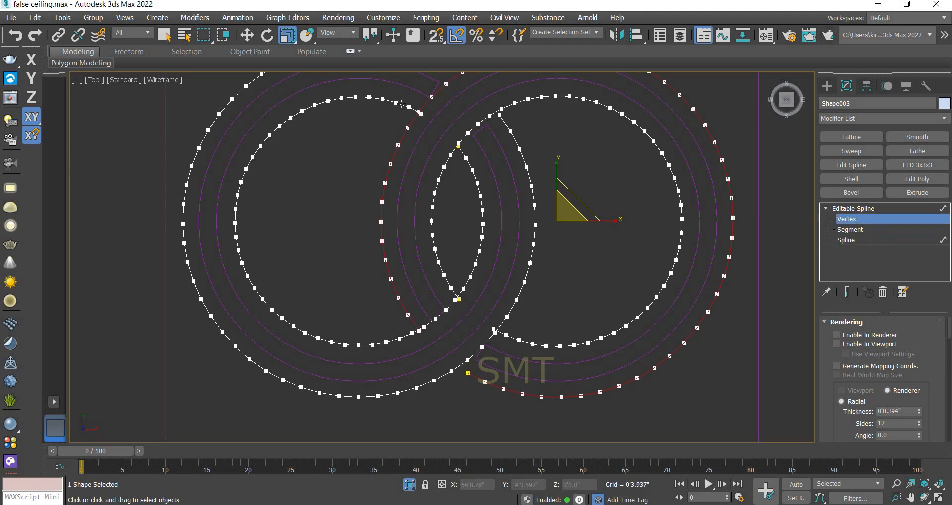
pyautogui.scroll(8, 461, 162)
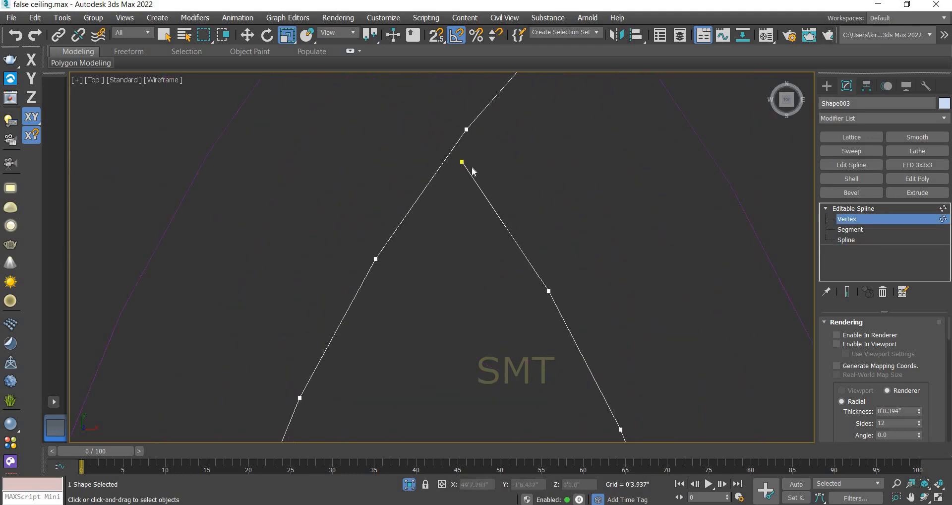
pyautogui.click(462, 162)
pyautogui.click(252, 41)
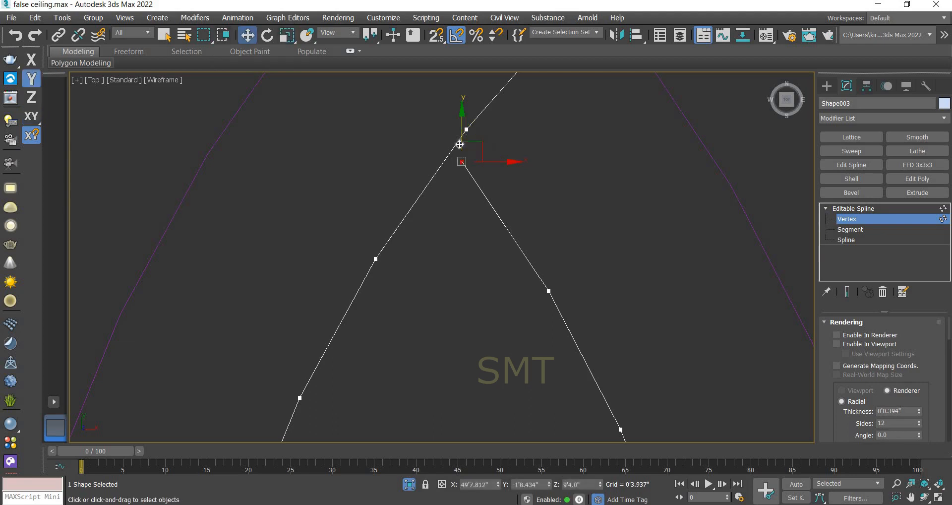
pyautogui.moveTo(461, 162); pyautogui.dragTo(491, 188)
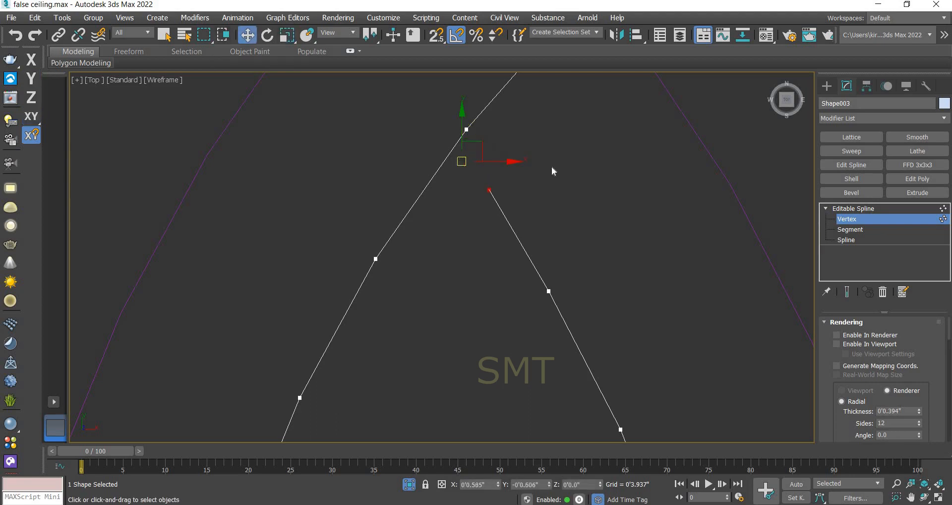
# Move the left ring's outer-spline end vertex inside the right ring and its upper inner-spline end vertex back from the crossing outlines.
pyautogui.scroll(-5, 605, 119)
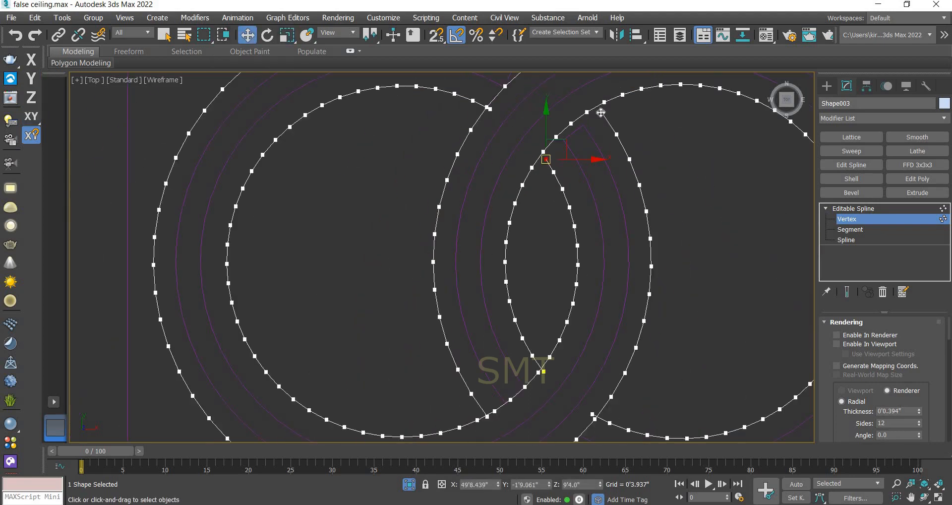
pyautogui.click(600, 111)
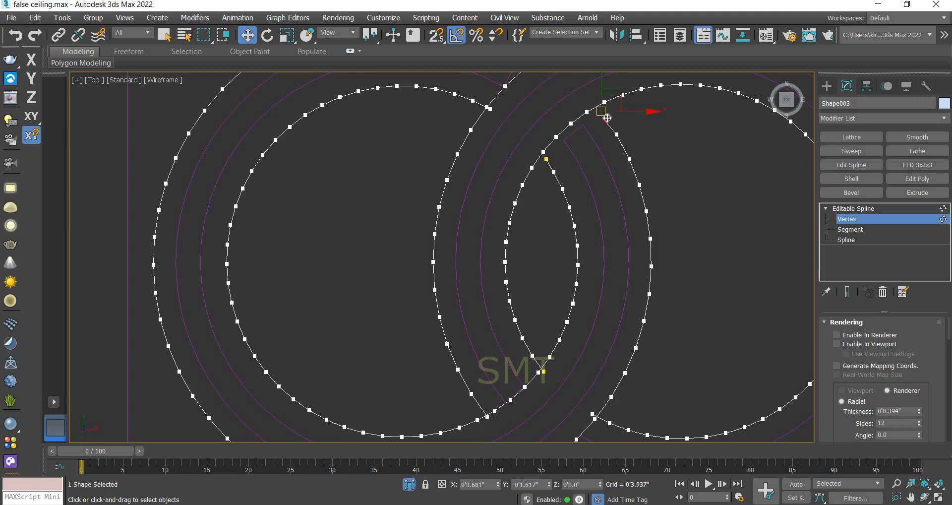
pyautogui.moveTo(608, 117); pyautogui.dragTo(607, 118)
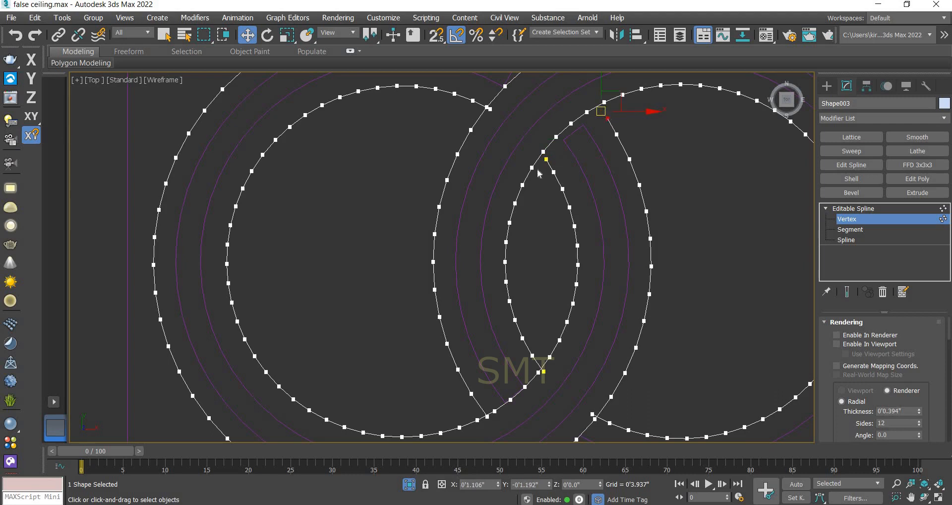
pyautogui.click(490, 109)
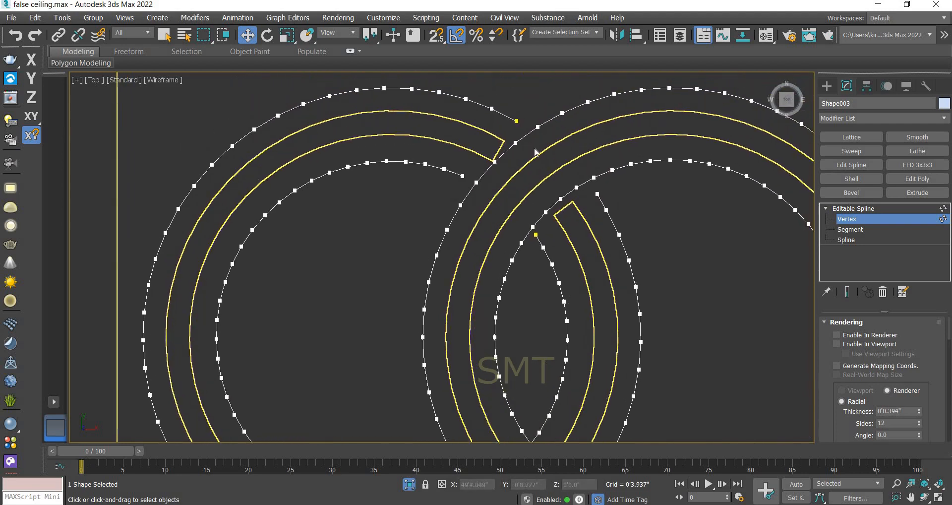
# Delete the right ring's outer-spline end vertex inside the left ring, where it crosses the left ring's inner spline.
pyautogui.scroll(2, 515, 156)
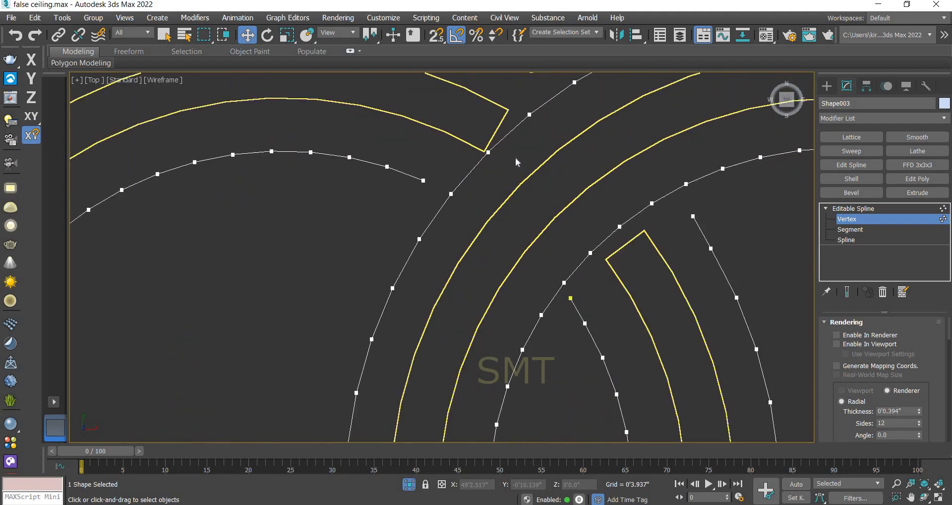
pyautogui.scroll(-4, 607, 237)
pyautogui.scroll(2, 629, 170)
pyautogui.scroll(-4, 584, 317)
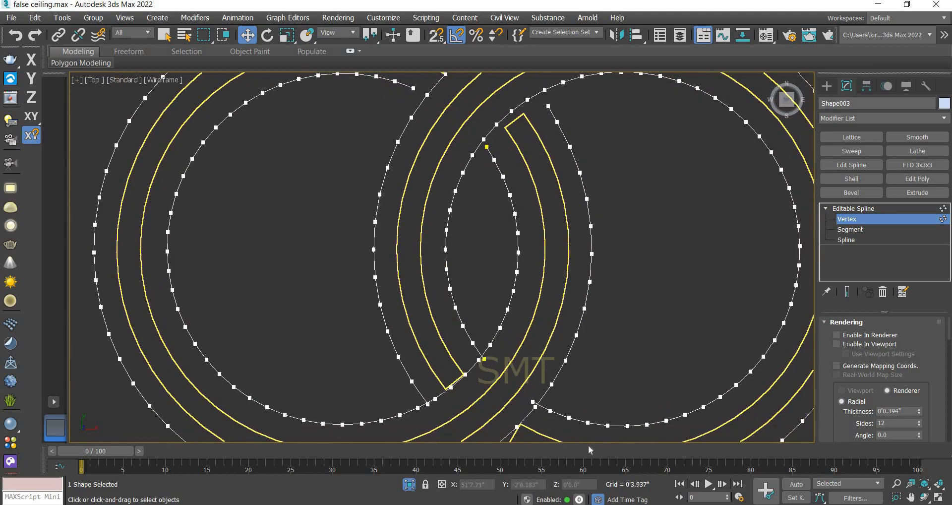
pyautogui.scroll(4, 457, 317)
pyautogui.scroll(4, 422, 323)
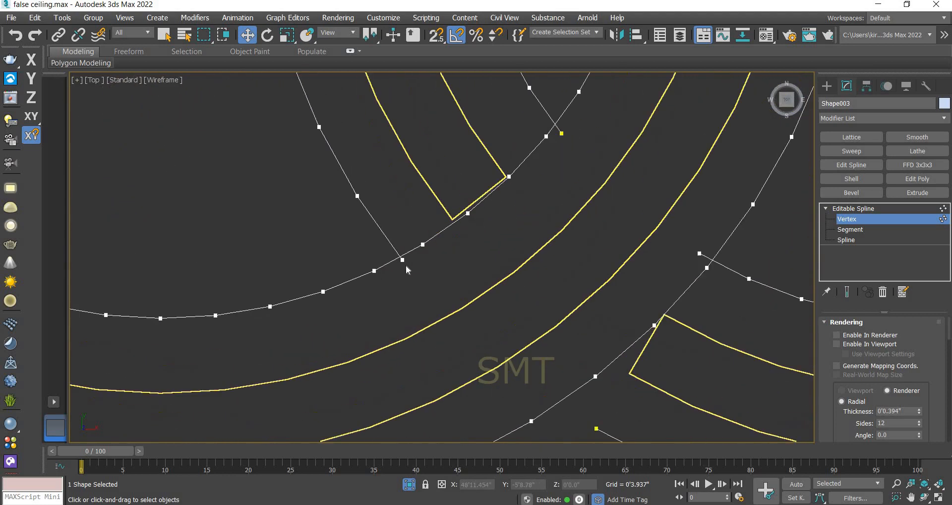
pyautogui.click(402, 259)
pyautogui.press('Delete')
# Scale the left ring's outer spline down slightly, keeping it just outside the ring cut-out.
pyautogui.scroll(-4, 582, 204)
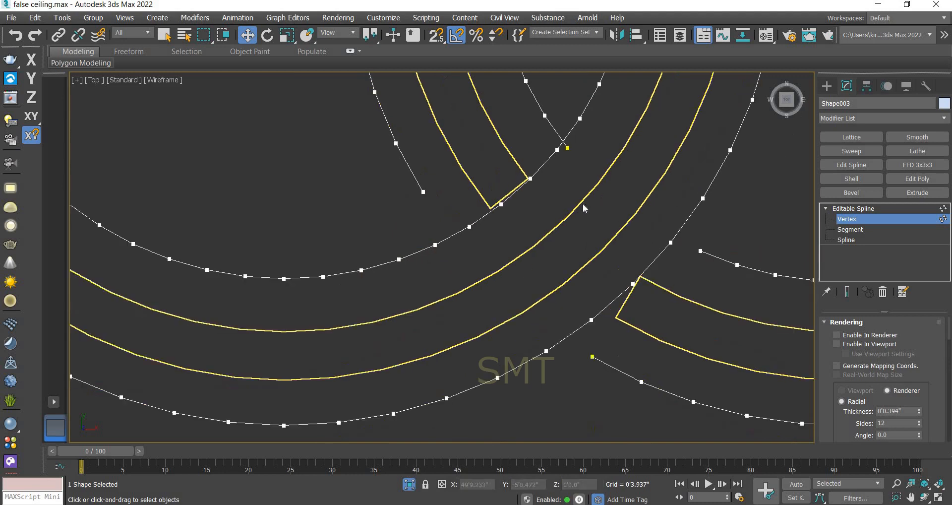
pyautogui.scroll(-2, 704, 182)
pyautogui.moveTo(665, 176); pyautogui.dragTo(625, 176, button='middle')
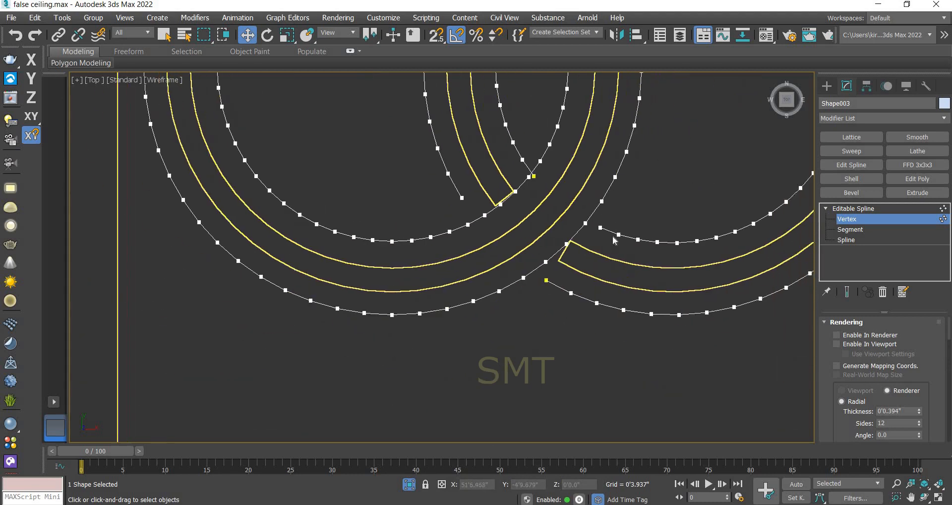
pyautogui.click(853, 240)
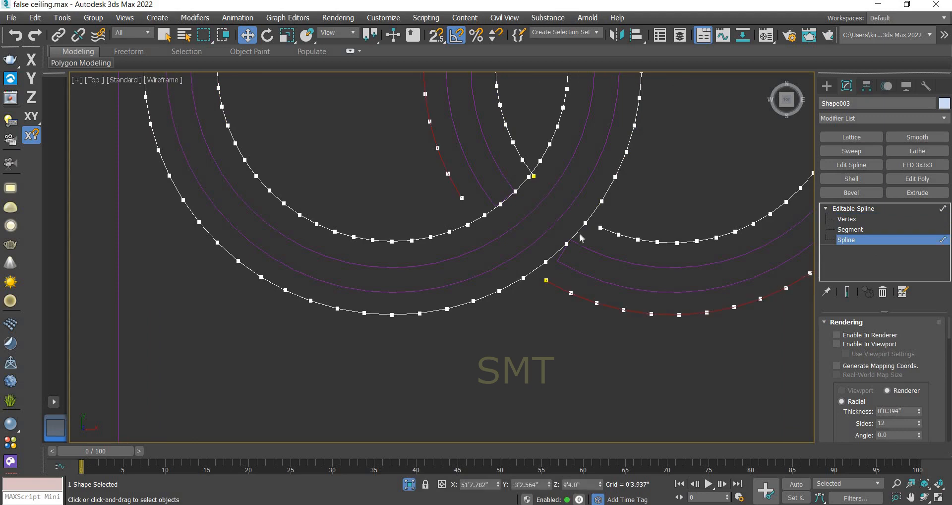
pyautogui.click(576, 236)
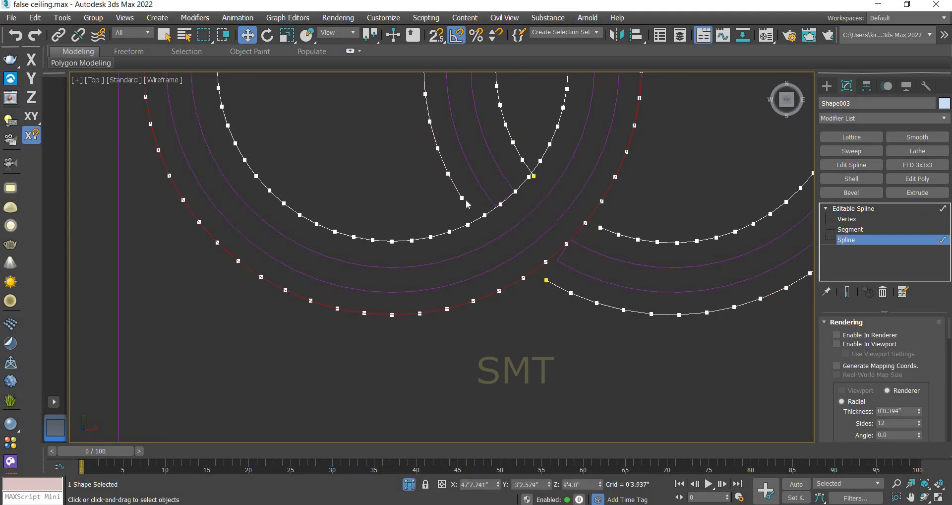
pyautogui.click(287, 35)
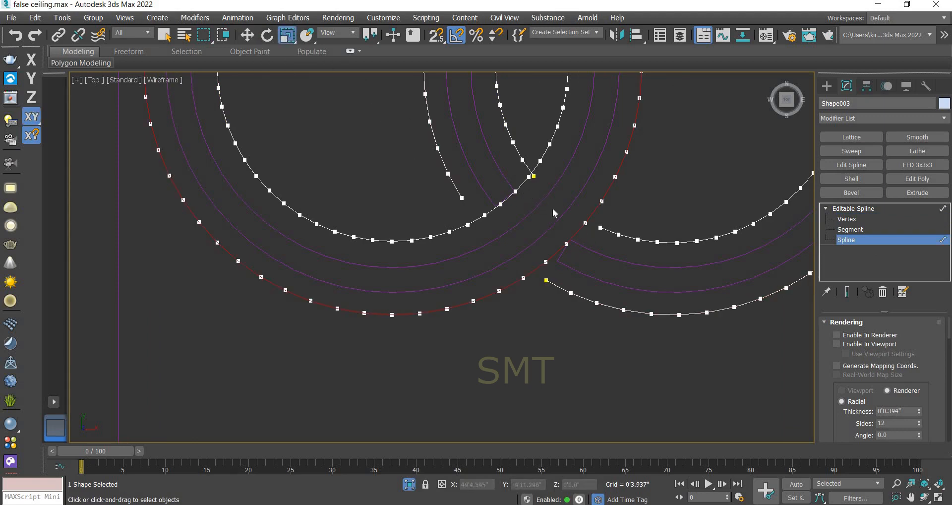
pyautogui.scroll(-4, 487, 169)
pyautogui.moveTo(487, 169); pyautogui.dragTo(481, 185, button='middle')
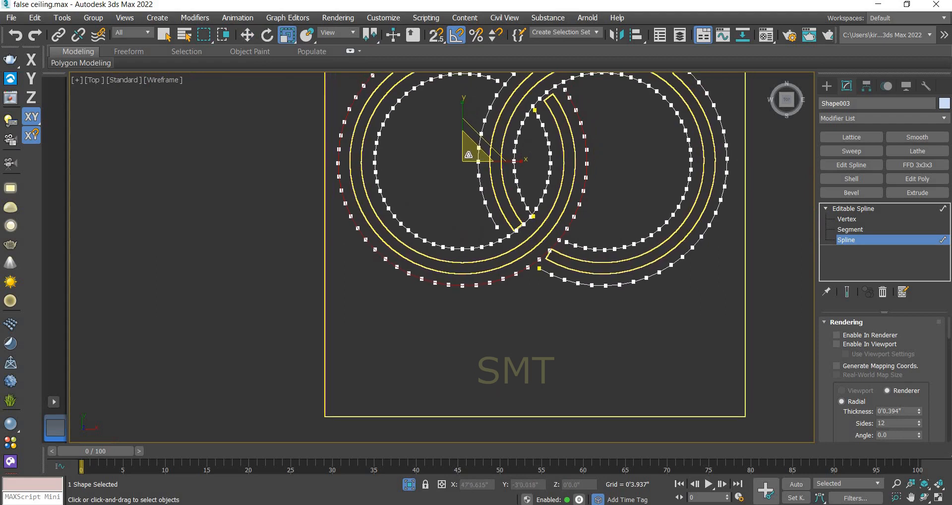
pyautogui.moveTo(468, 156); pyautogui.dragTo(468, 158)
pyautogui.moveTo(636, 167); pyautogui.dragTo(613, 217, button='middle')
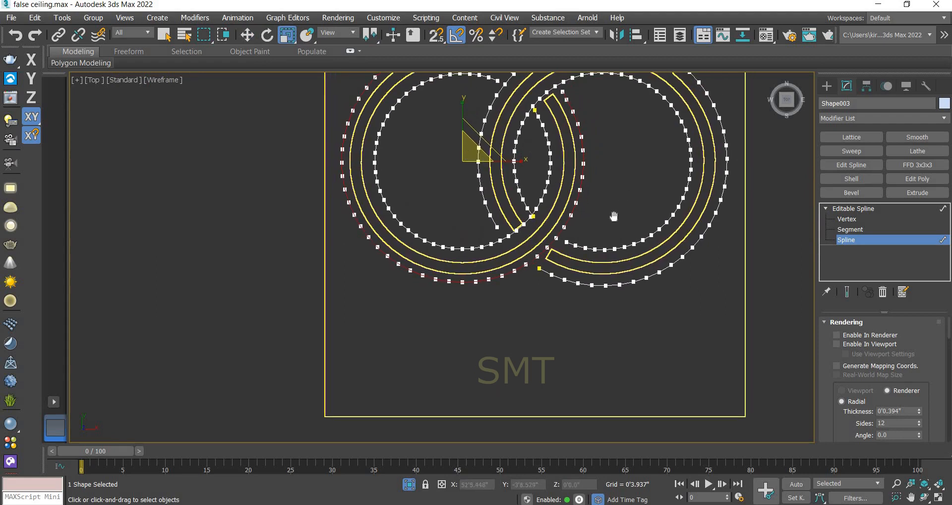
# Make the whole ring spline shape renderable, enabling it in both the renderer and the viewport.
pyautogui.click(849, 209)
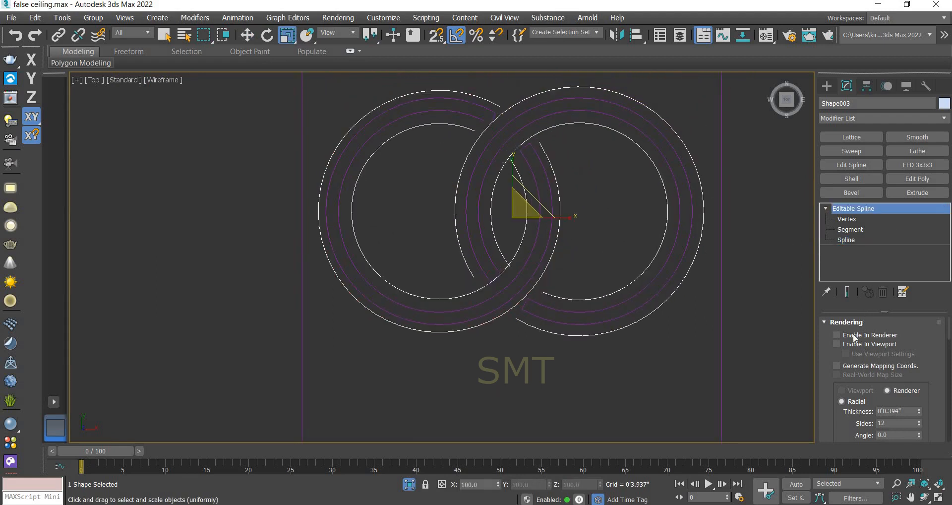
pyautogui.click(854, 336)
pyautogui.click(850, 345)
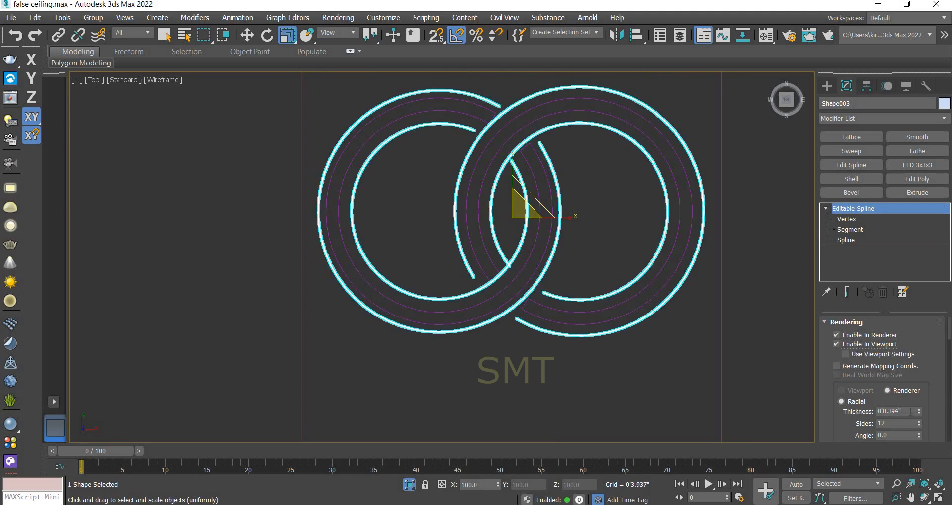
# Delete the lower end vertex of the right ring's inner spline, where it crosses the left ring's inner spline.
pyautogui.scroll(5, 484, 291)
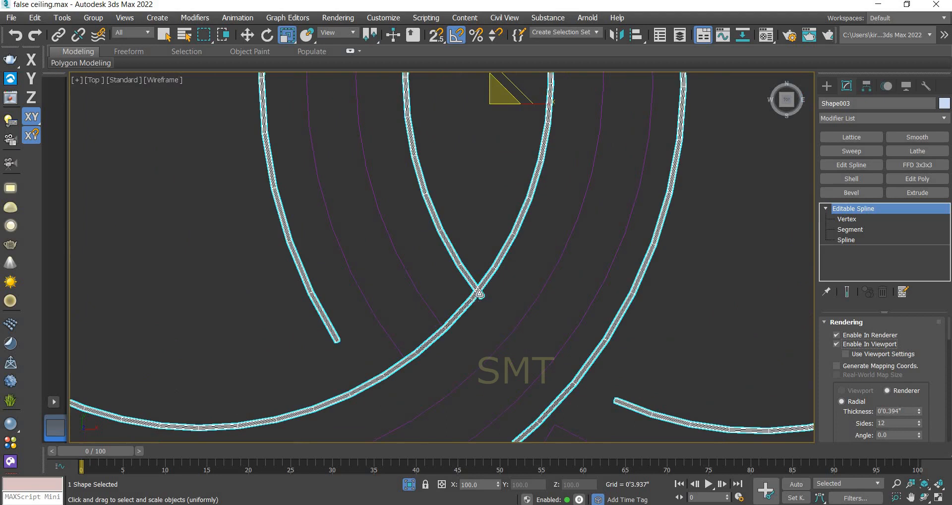
pyautogui.click(847, 220)
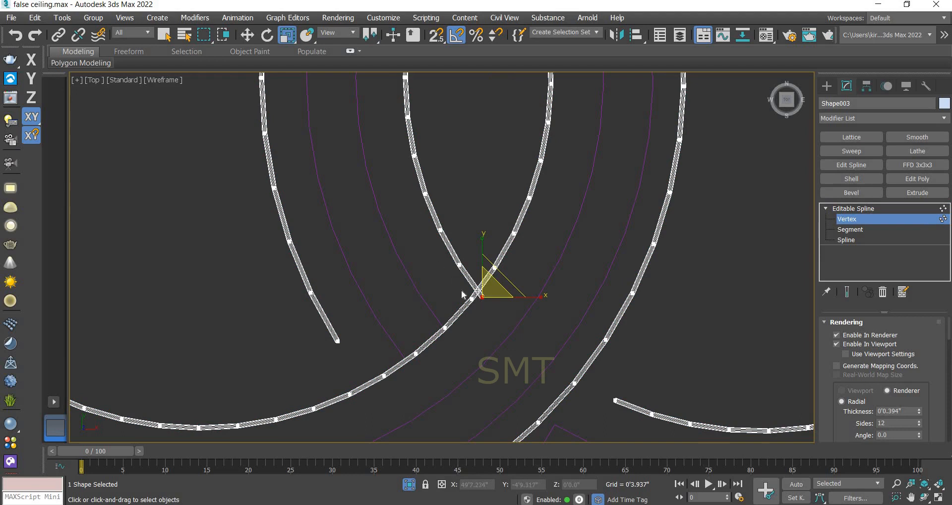
pyautogui.press('Delete')
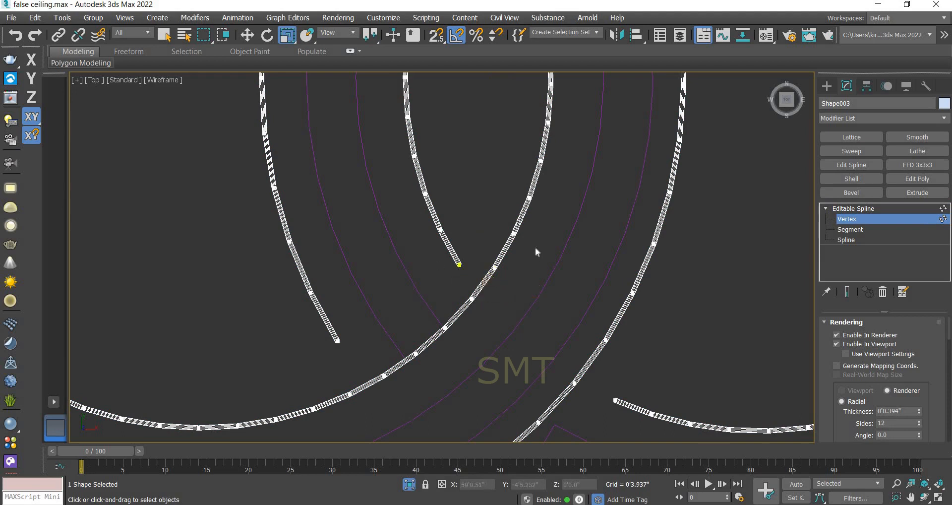
# Set the ring splines' radial rendering thickness to 0'1.0".
pyautogui.scroll(-3, 534, 247)
pyautogui.scroll(-2, 535, 252)
pyautogui.moveTo(465, 157); pyautogui.dragTo(441, 173, button='middle')
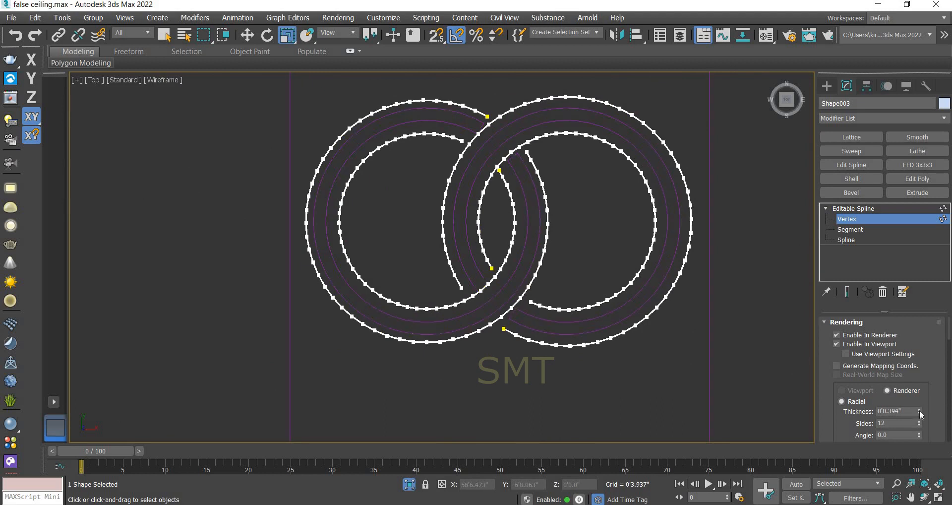
pyautogui.moveTo(919, 404); pyautogui.dragTo(916, 334)
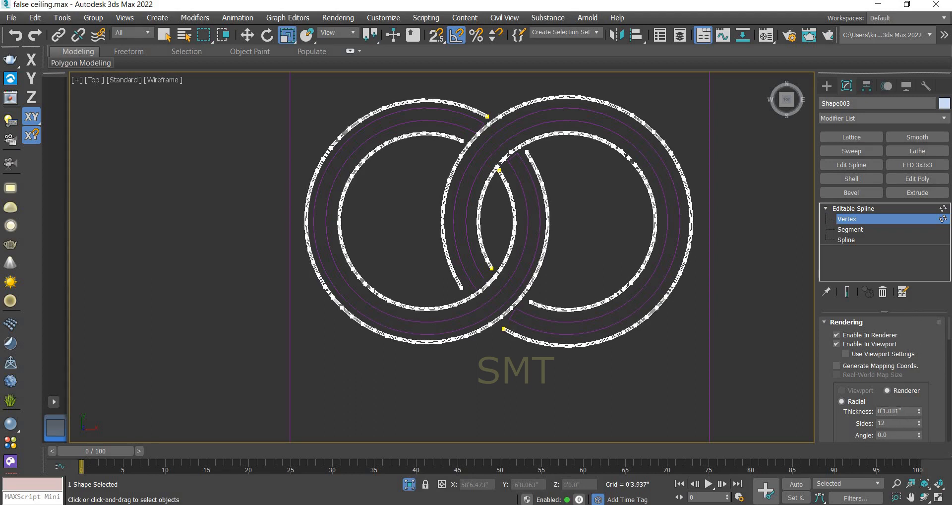
pyautogui.doubleClick(890, 411)
pyautogui.write('11')
pyautogui.press('Return')
# In the front view, raise the whole ring spline shape about 1.95" vertically, clear above the false-ceiling panel.
pyautogui.press('f')
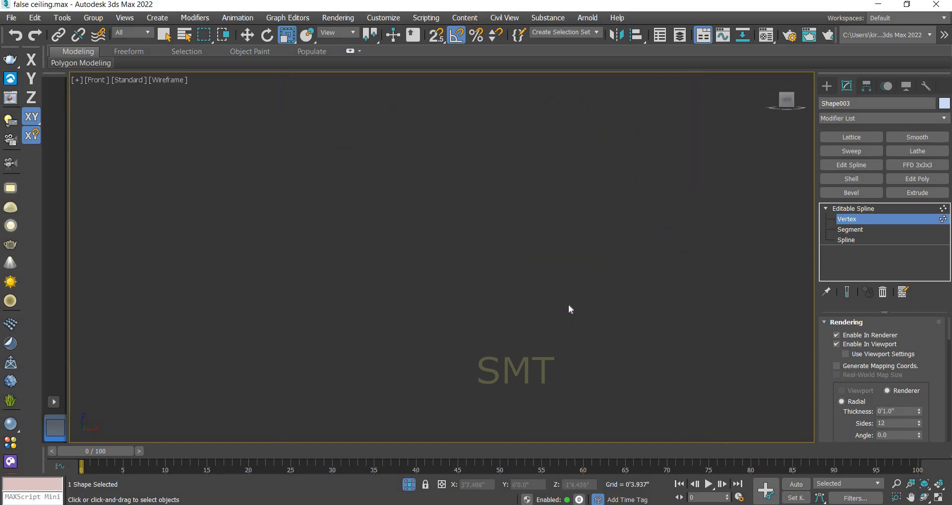
pyautogui.scroll(-4, 580, 299)
pyautogui.scroll(12, 664, 303)
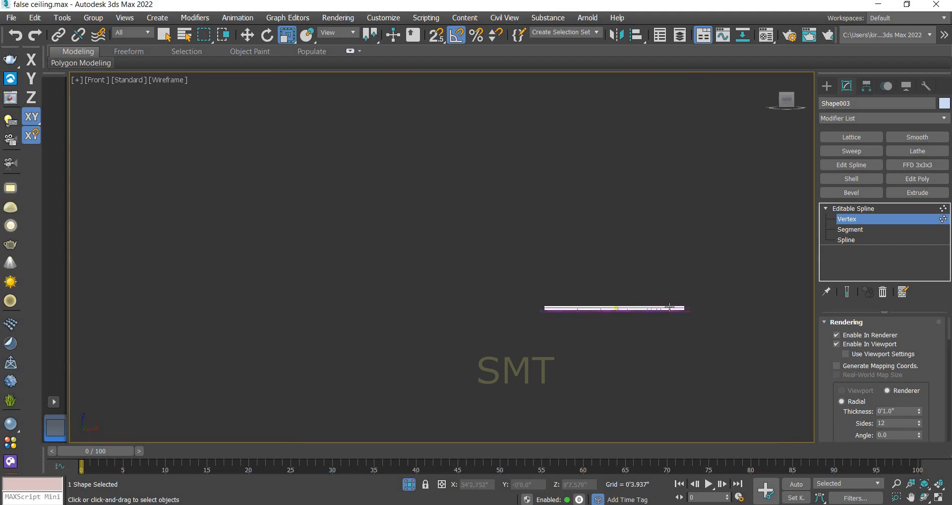
pyautogui.scroll(-3, 792, 349)
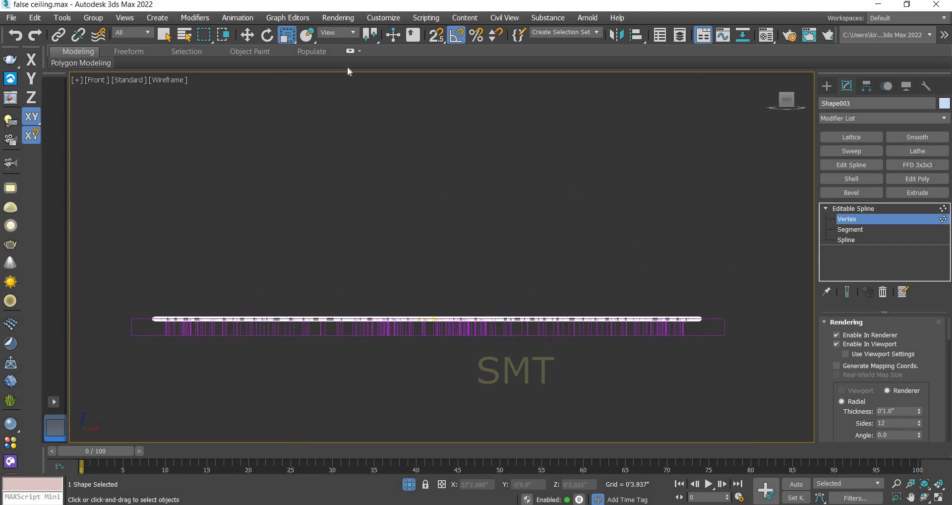
pyautogui.click(247, 35)
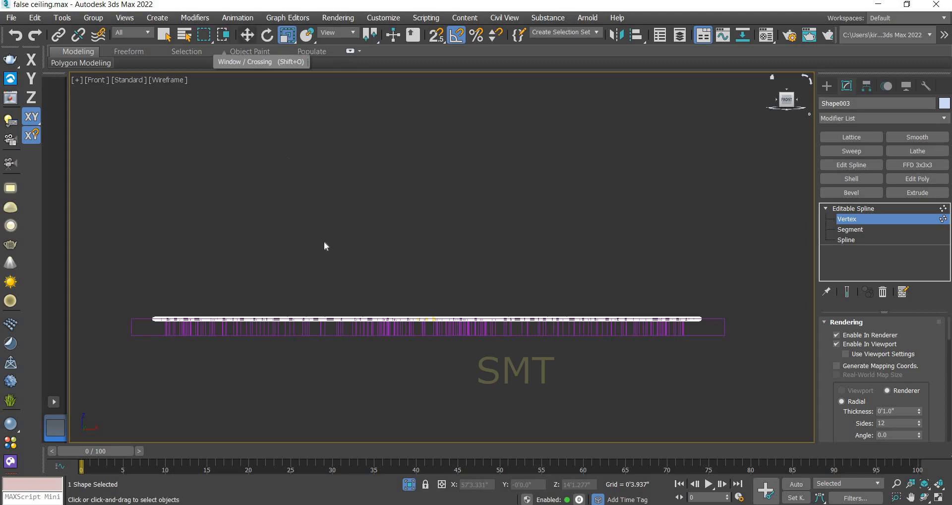
pyautogui.click(843, 208)
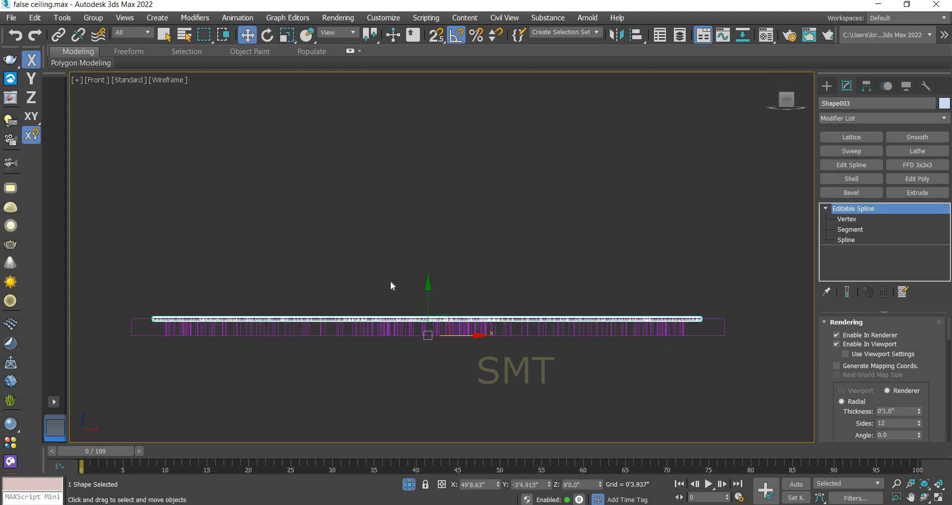
pyautogui.moveTo(426, 292); pyautogui.dragTo(425, 286)
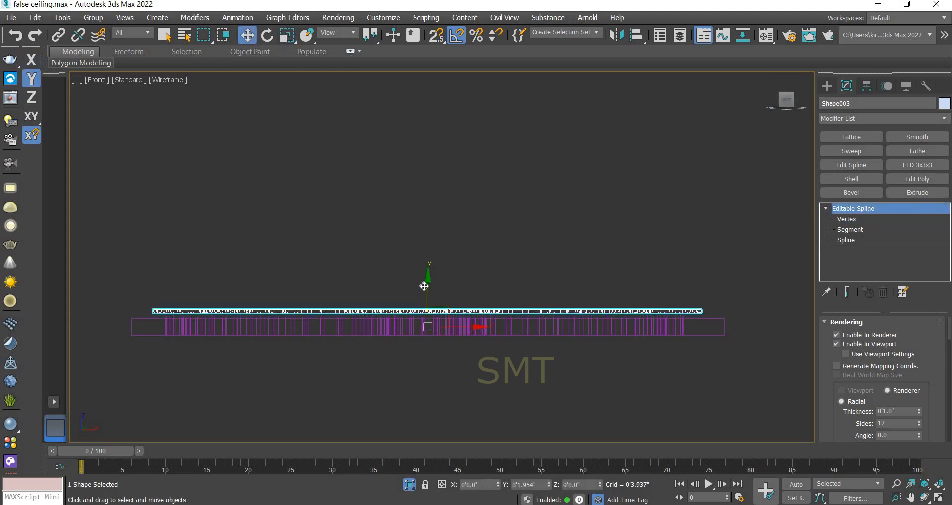
# Make one clone of the ring spline shape about 16'10" to the left of the ceiling and clear the selection.
pyautogui.scroll(-3, 429, 218)
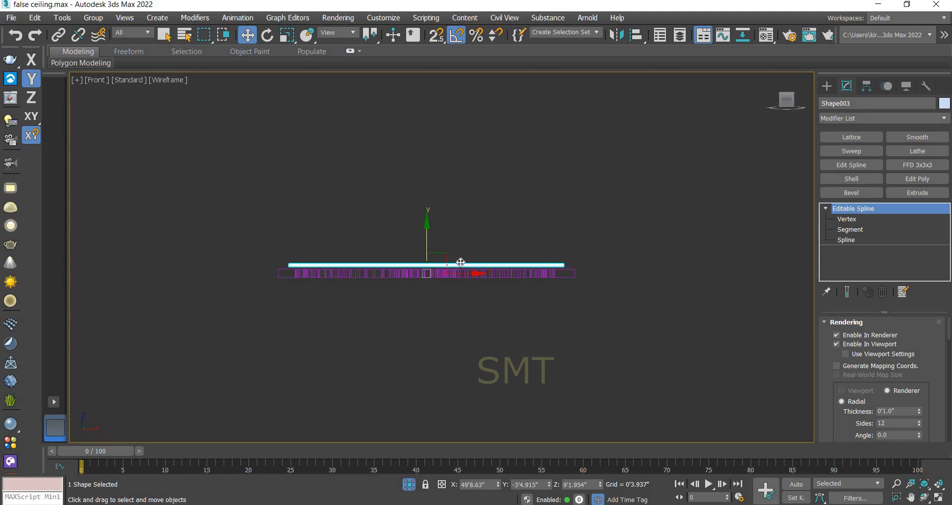
pyautogui.moveTo(470, 272)
pyautogui.keyDown('shift'); pyautogui.mouseDown()
pyautogui.moveTo(255, 272)
pyautogui.moveTo(52, 290)
pyautogui.mouseUp(); pyautogui.keyUp('shift')
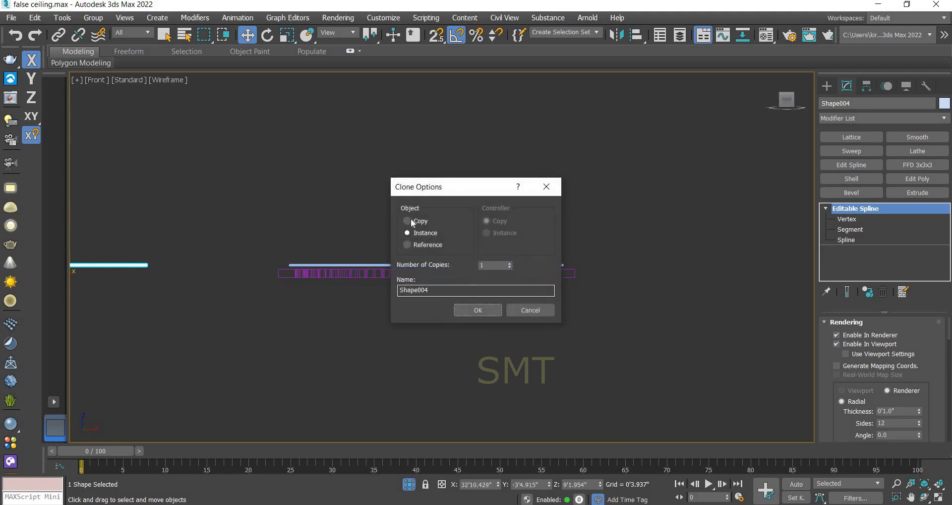
pyautogui.click(490, 308)
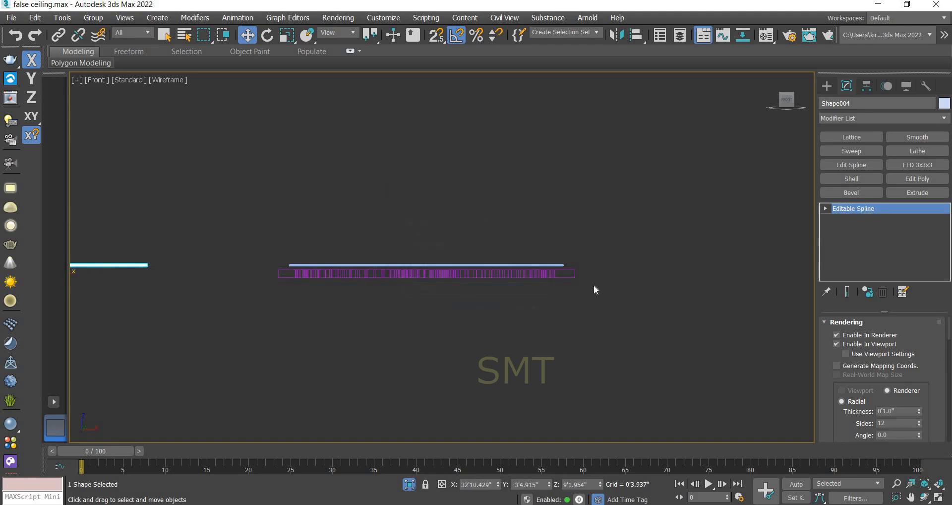
pyautogui.click(560, 341)
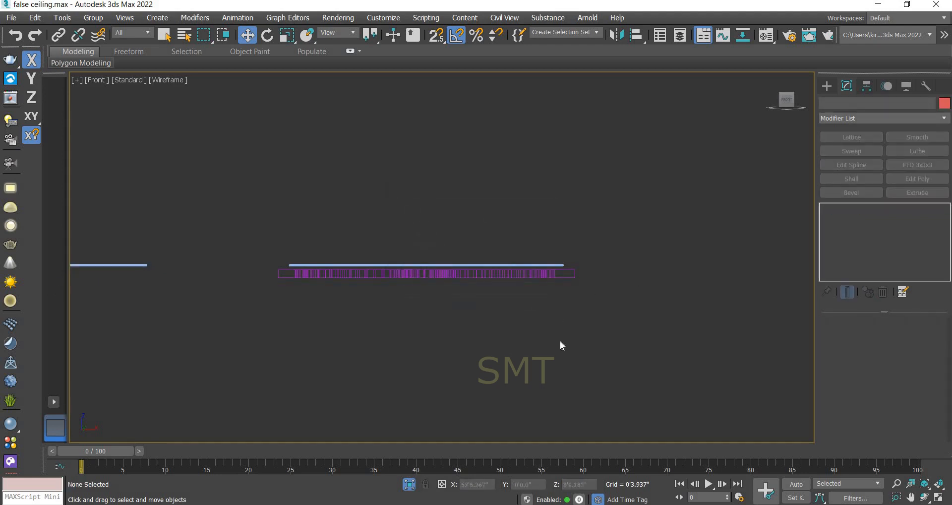
# End object isolation and show the room through VRayCam002 with default shading.
pyautogui.click(408, 484)
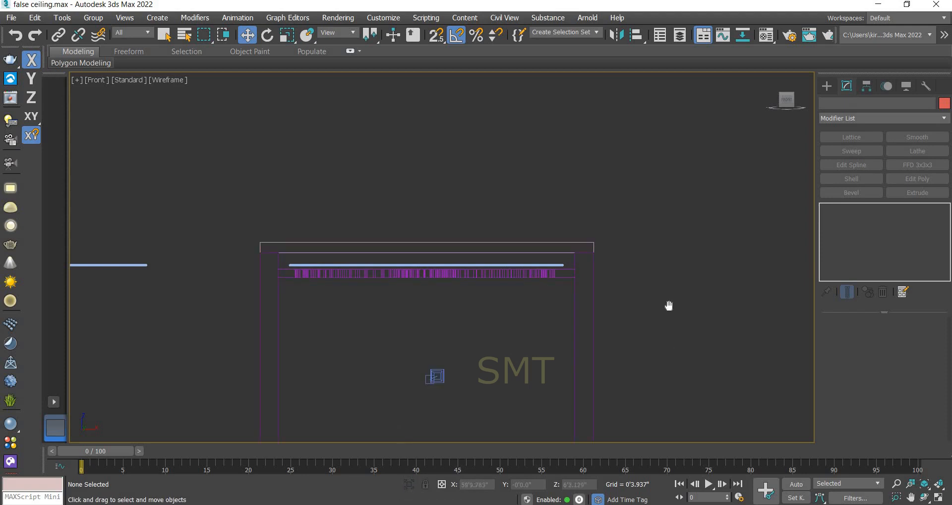
pyautogui.moveTo(668, 306); pyautogui.dragTo(662, 270, button='middle')
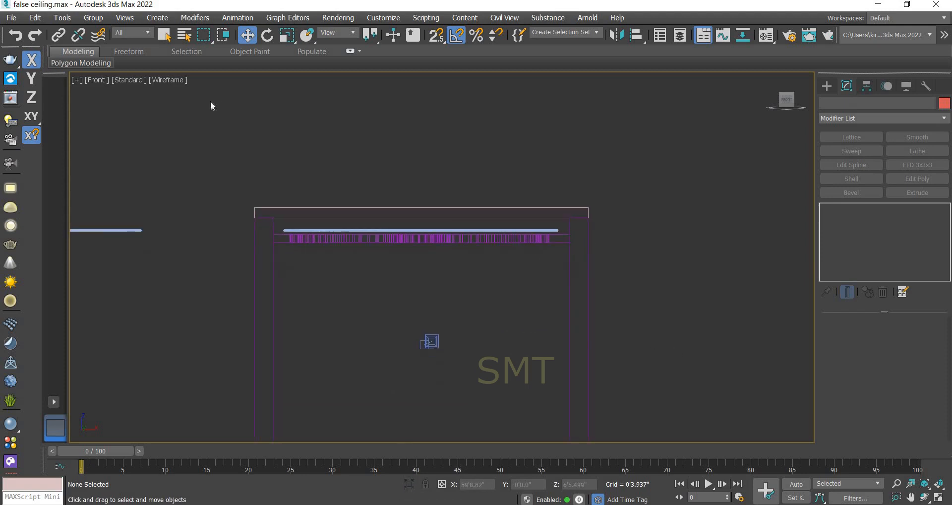
pyautogui.click(175, 79)
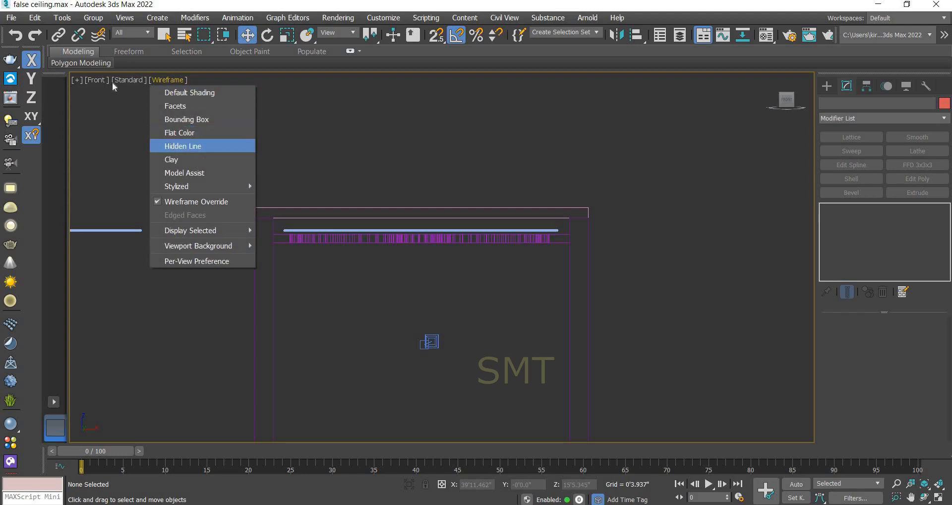
pyautogui.click(96, 78)
pyautogui.click(97, 79)
pyautogui.moveTo(148, 92)
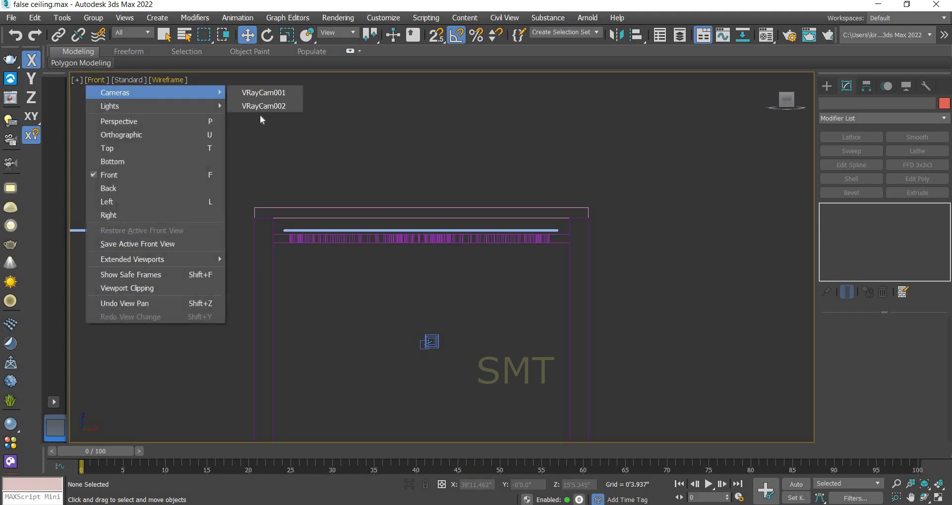
pyautogui.click(260, 107)
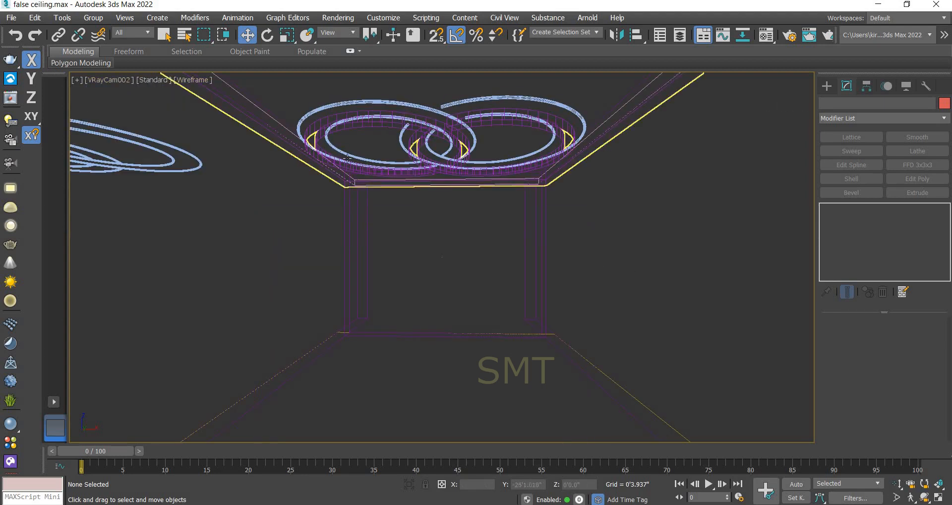
pyautogui.click(196, 80)
pyautogui.click(217, 92)
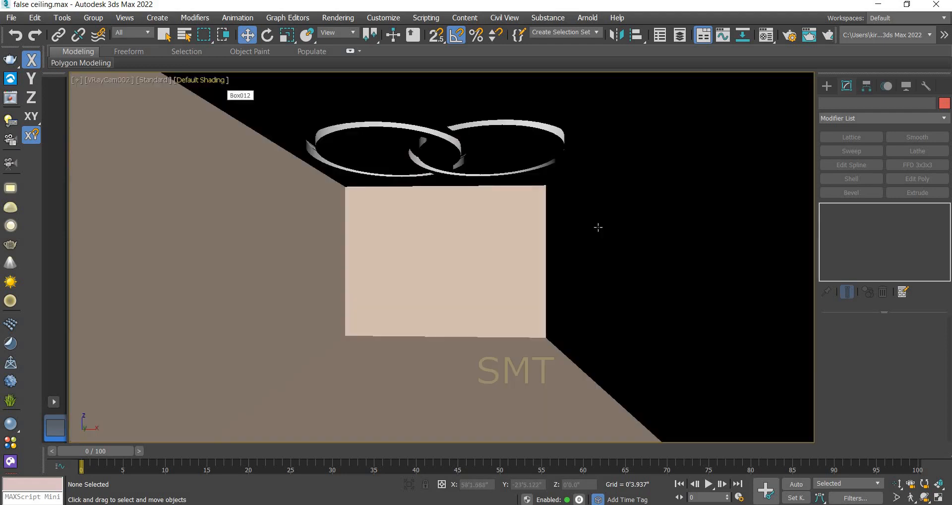
# Display the camera view in wireframe and select the ring spline shape above the false ceiling.
pyautogui.click(567, 135)
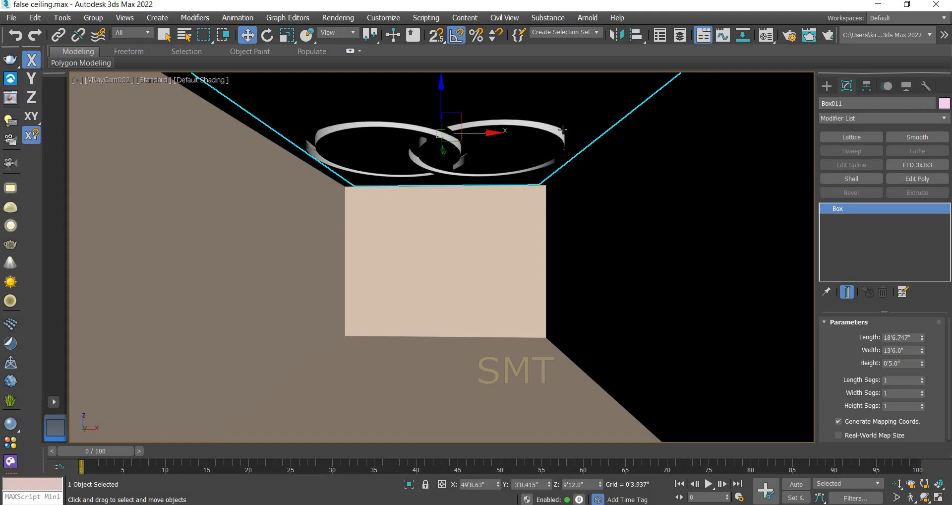
pyautogui.click(568, 133)
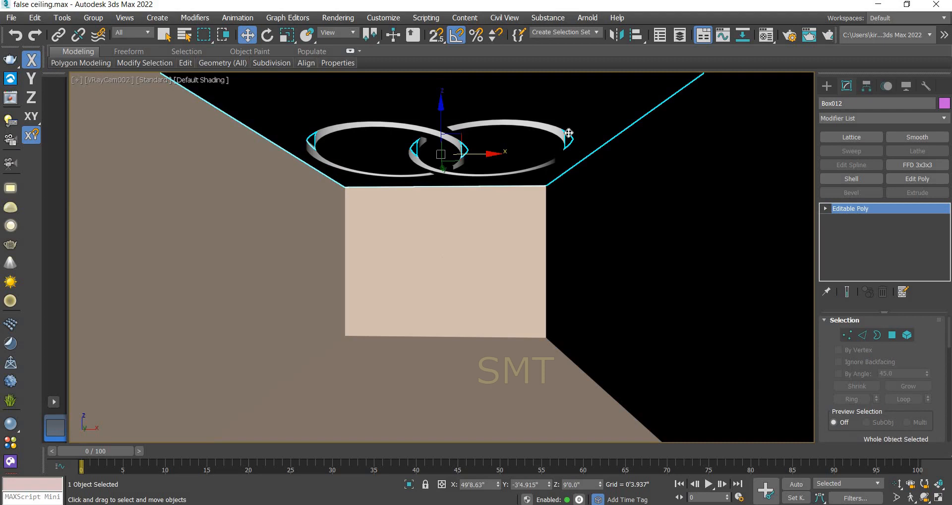
pyautogui.click(569, 132)
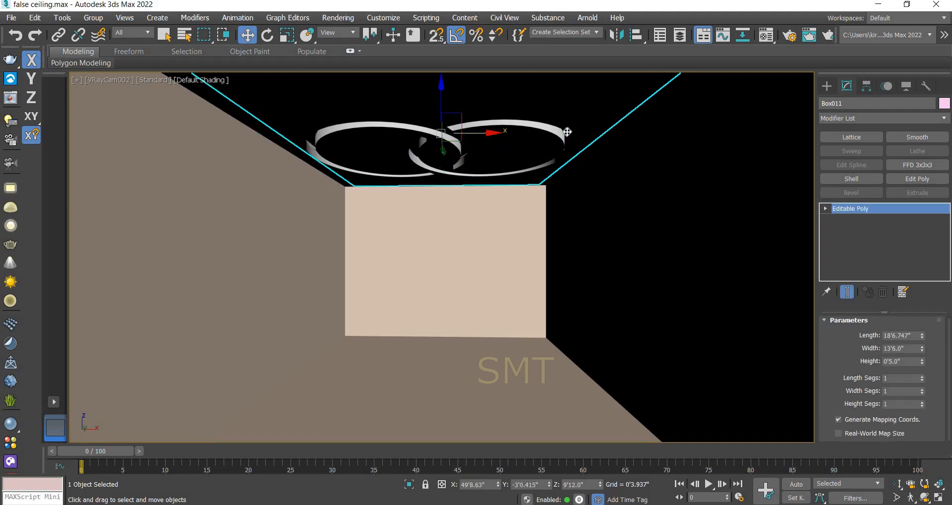
pyautogui.click(569, 133)
pyautogui.click(198, 80)
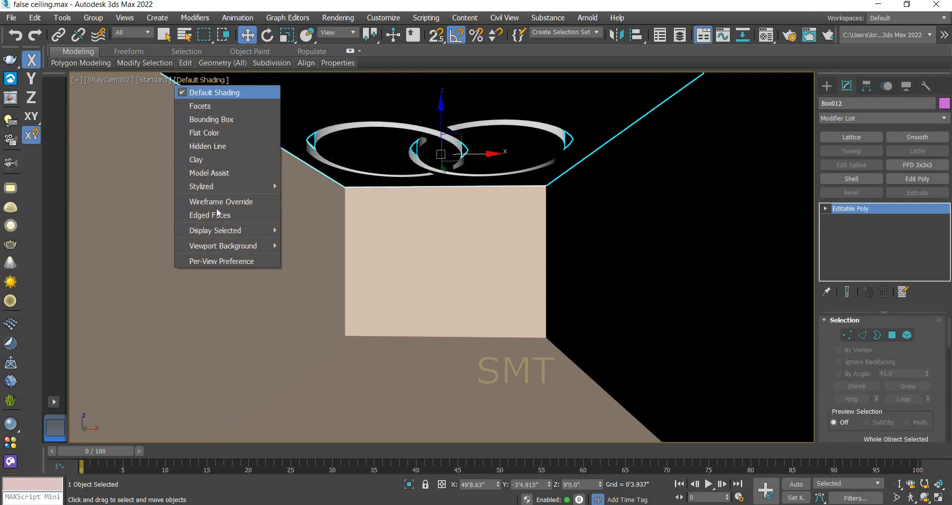
pyautogui.click(223, 201)
pyautogui.click(578, 114)
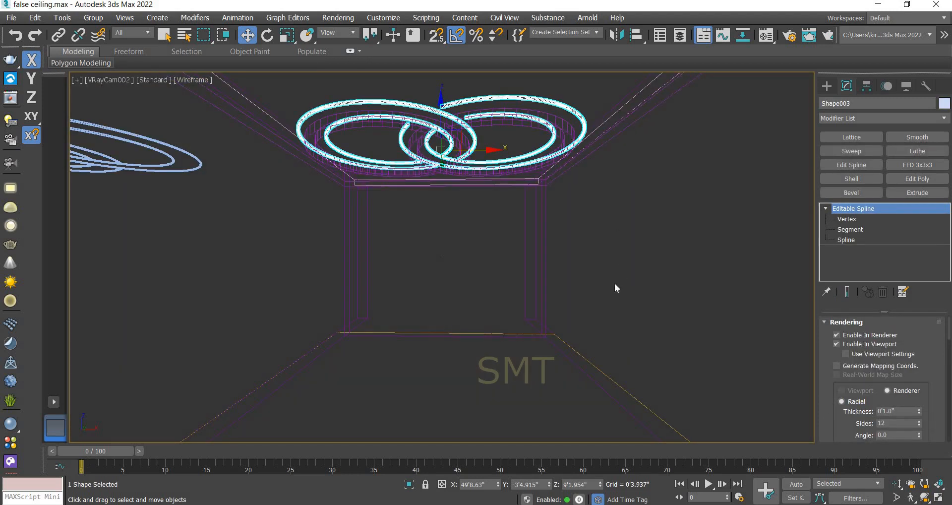
# Convert Material #21 to a VRayLightMtl, assign it to the ring spline shape and enable its display in the viewport.
pyautogui.press('m')
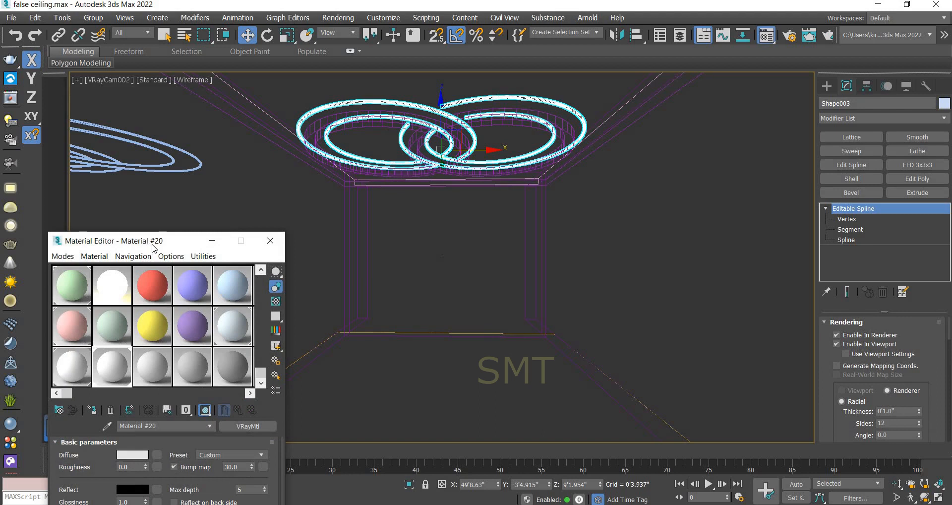
pyautogui.moveTo(154, 246); pyautogui.dragTo(222, 161)
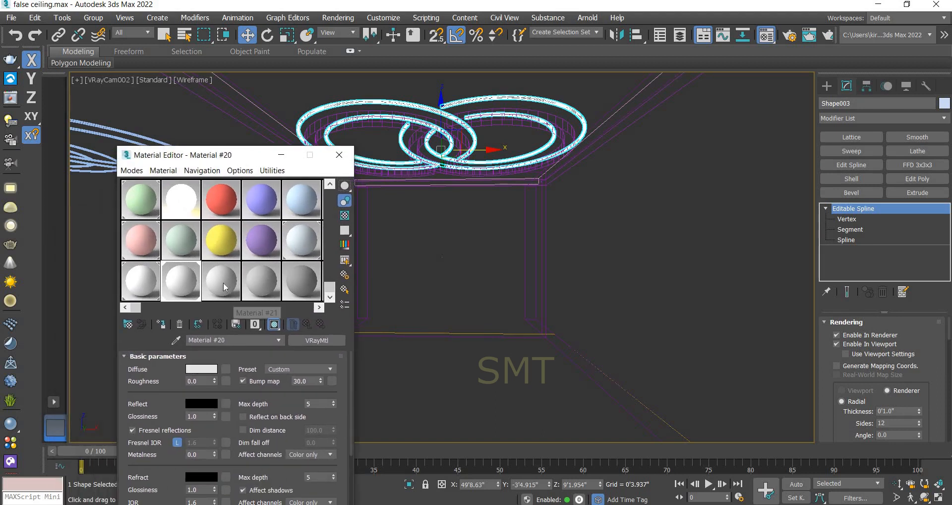
pyautogui.click(224, 286)
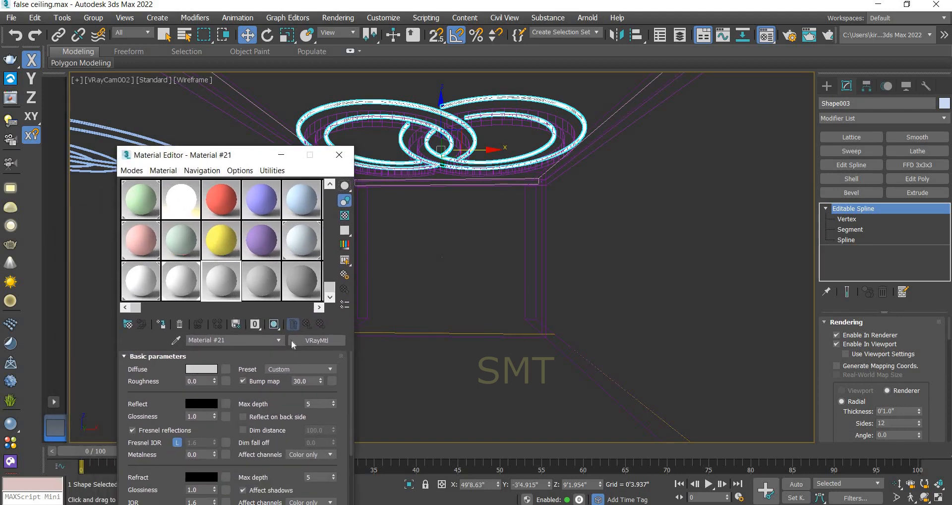
pyautogui.click(316, 340)
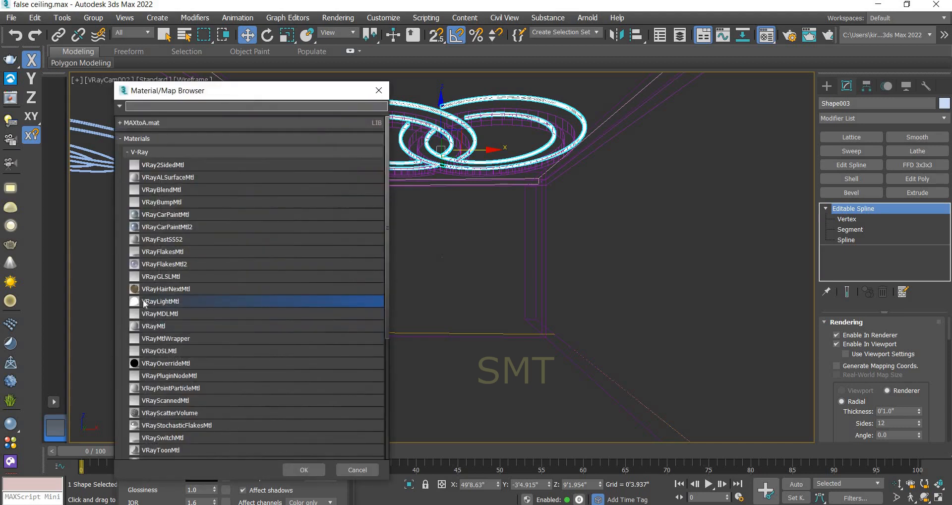
pyautogui.click(308, 470)
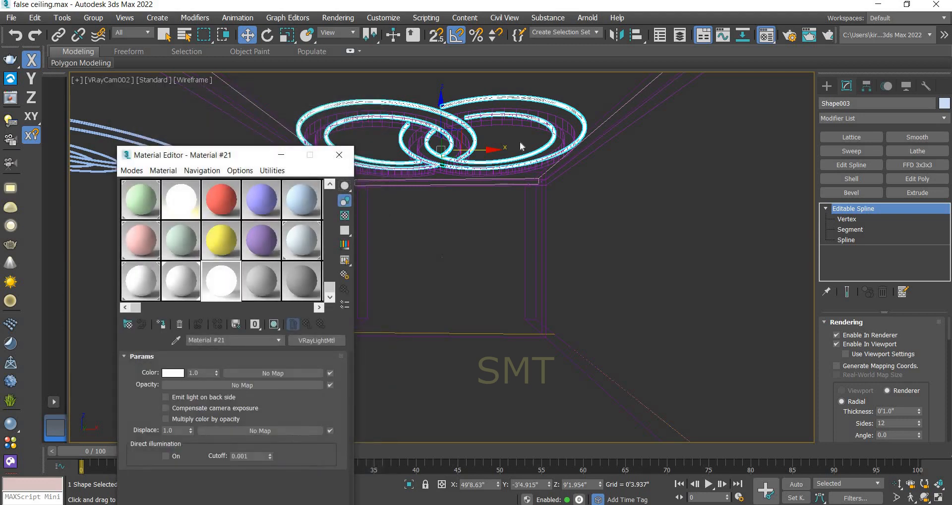
pyautogui.click(160, 323)
pyautogui.click(276, 327)
# Change the light material's emission colour to light pink.
pyautogui.click(173, 374)
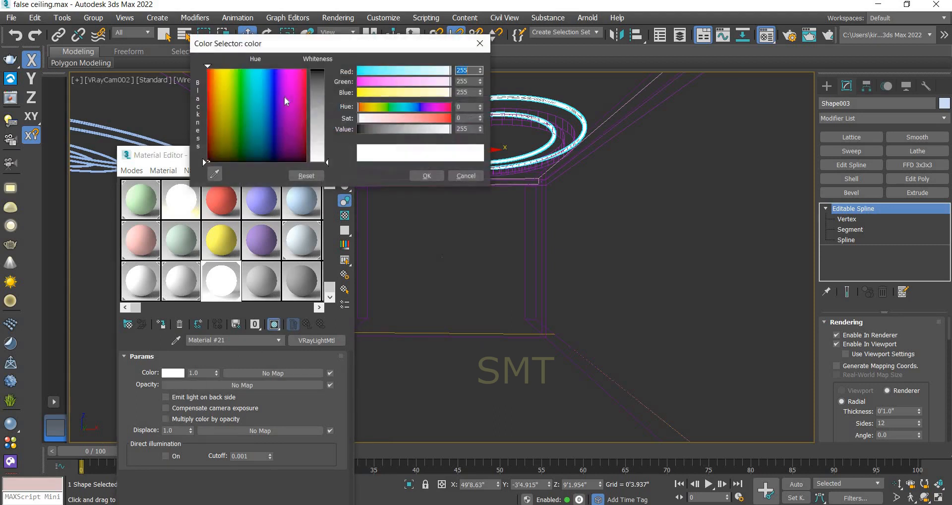
pyautogui.click(302, 88)
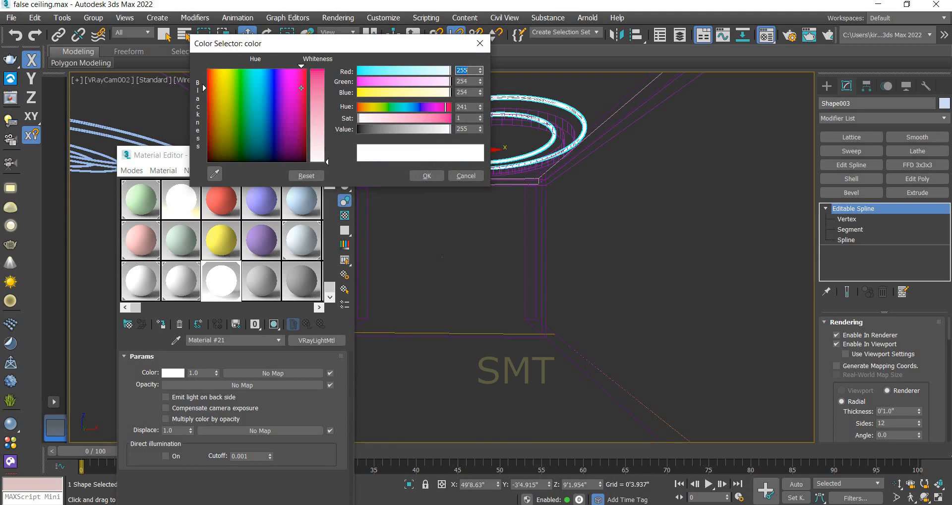
pyautogui.moveTo(325, 161); pyautogui.dragTo(319, 104)
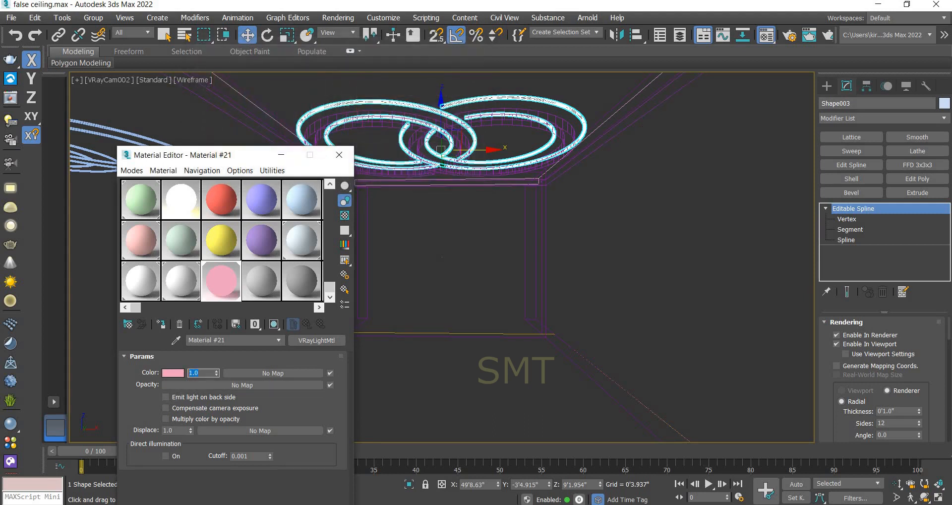
# Set the light material's colour multiplier to 10 and enable Compensate camera exposure.
pyautogui.write('10')
pyautogui.press('Return')
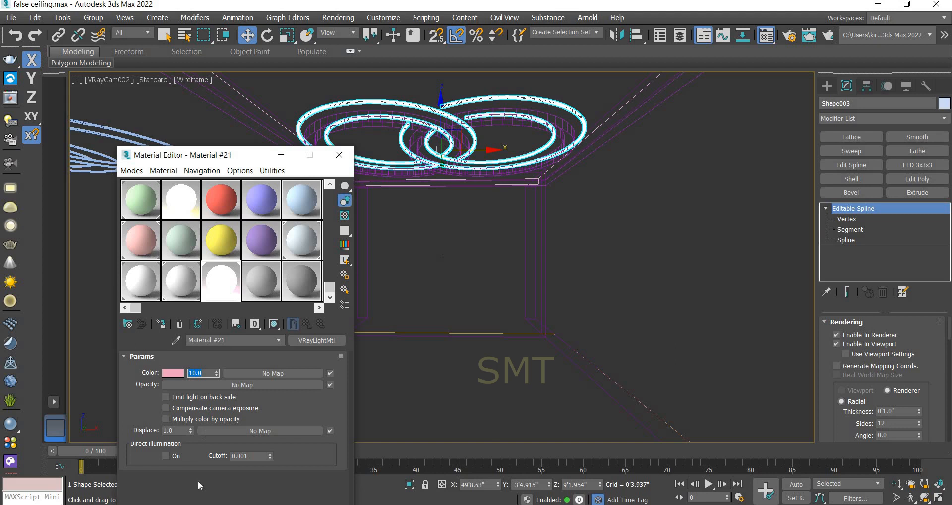
pyautogui.click(166, 407)
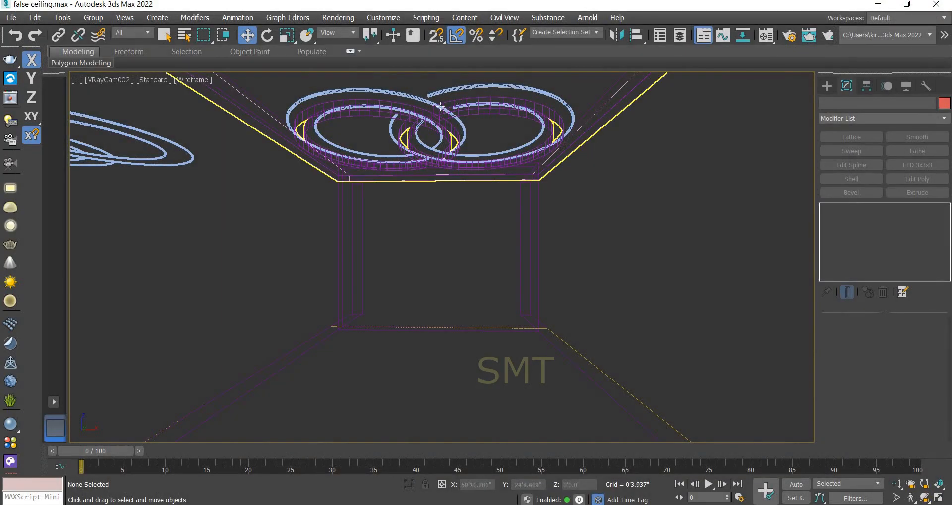
# Reselect the ring spline shape and set the colour multiplier of its light material, Material #21, to 5.
pyautogui.click(440, 106)
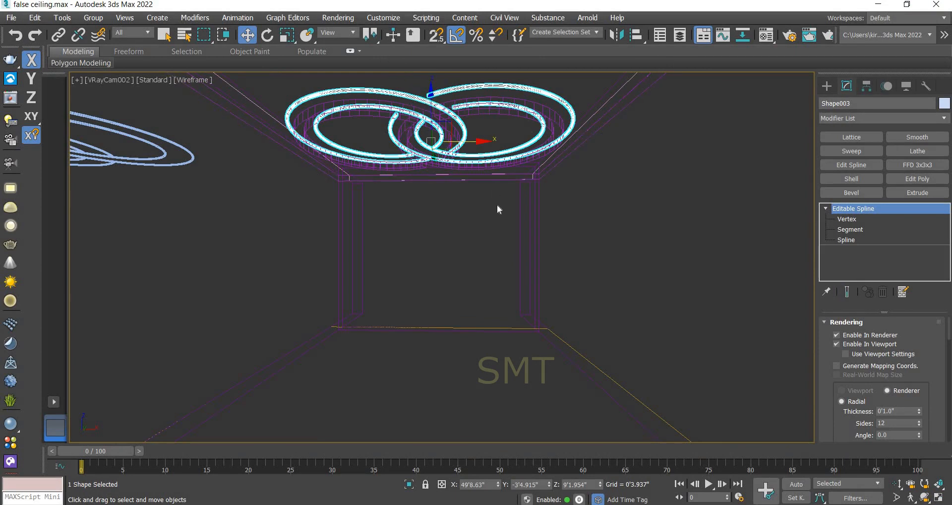
pyautogui.press('m')
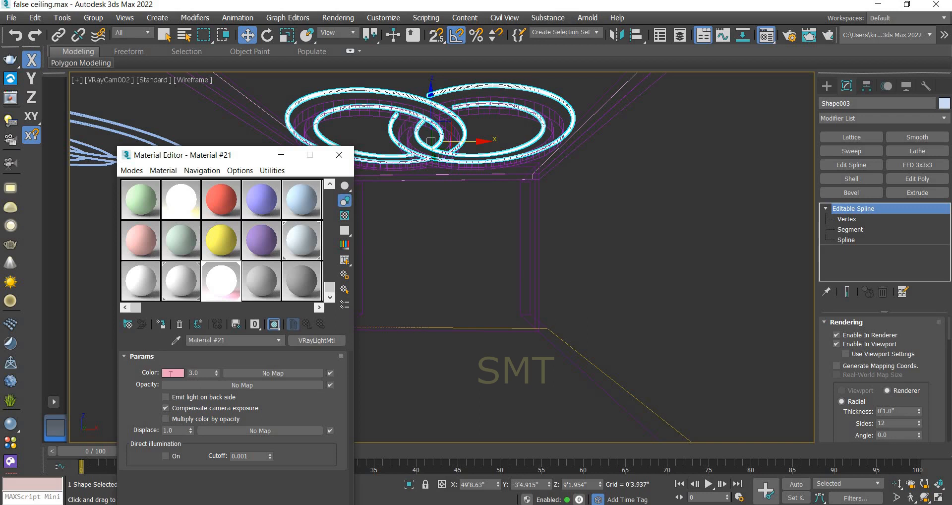
pyautogui.moveTo(200, 372); pyautogui.dragTo(171, 373)
pyautogui.write('5')
pyautogui.press('Return')
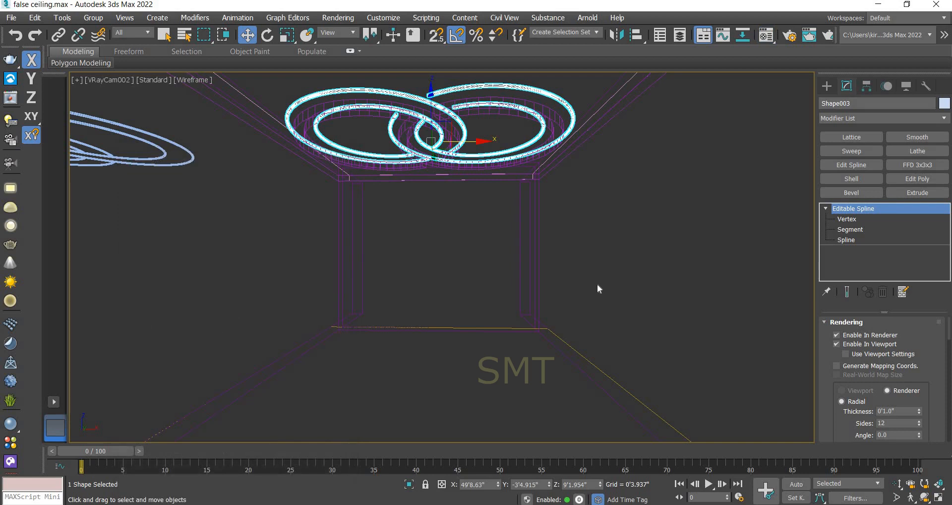
# In the top view, create a plane VRayLight about 10'6" by 2'0" across the upper part of the rings.
pyautogui.press('t')
pyautogui.click(827, 86)
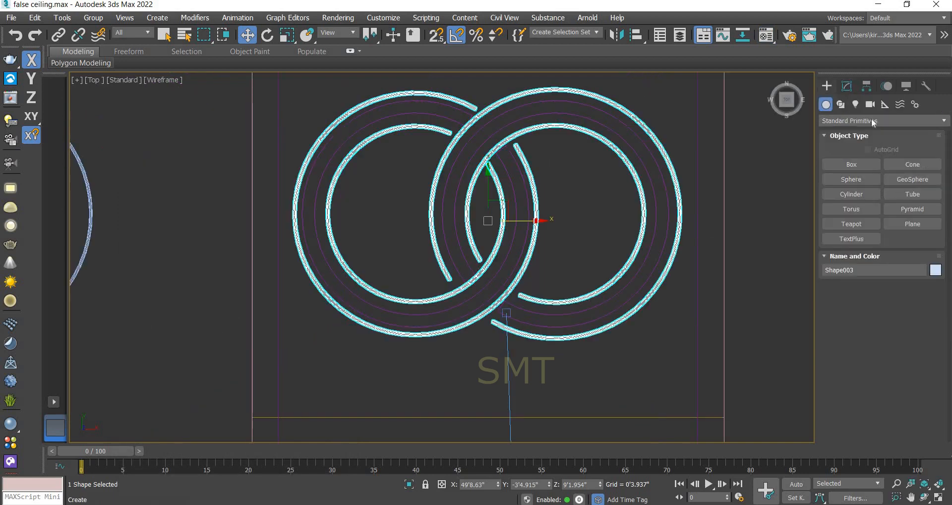
pyautogui.click(855, 104)
pyautogui.click(851, 164)
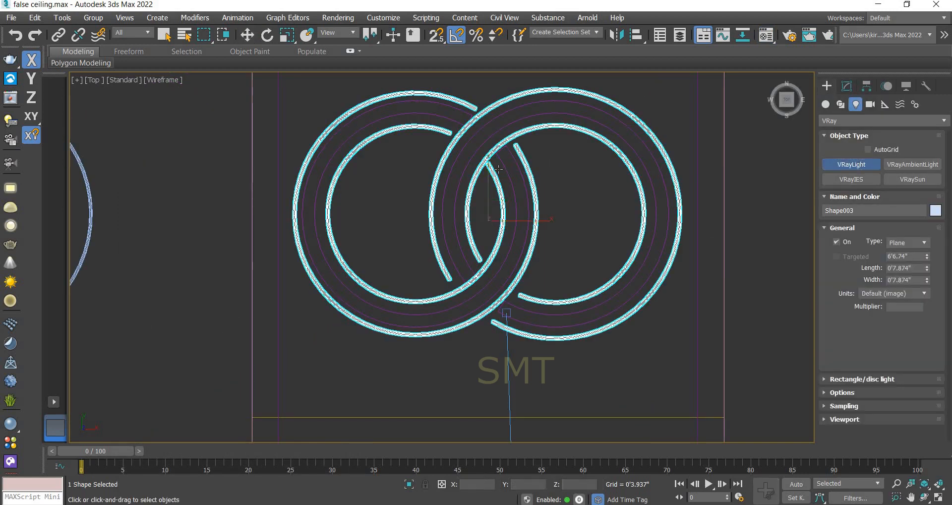
pyautogui.scroll(-4, 528, 147)
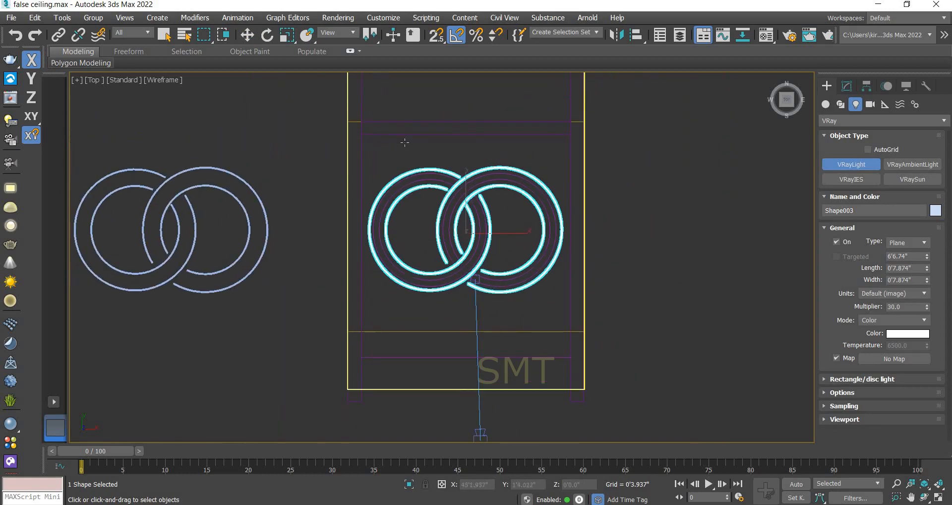
pyautogui.moveTo(384, 151); pyautogui.dragTo(375, 161, button='middle')
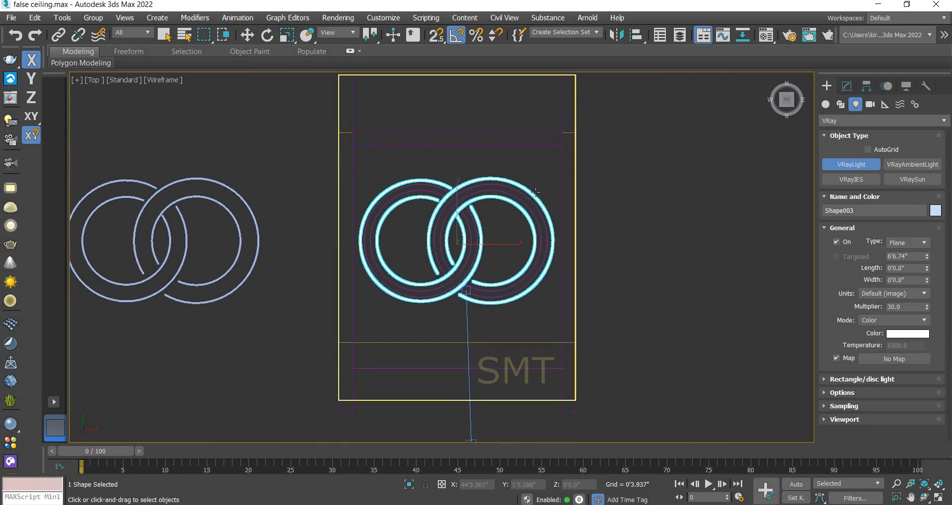
pyautogui.moveTo(362, 159); pyautogui.dragTo(546, 194)
# Make two instances of the plane light, spaced about 3'9" apart down the ceiling in the top view.
pyautogui.click(246, 35)
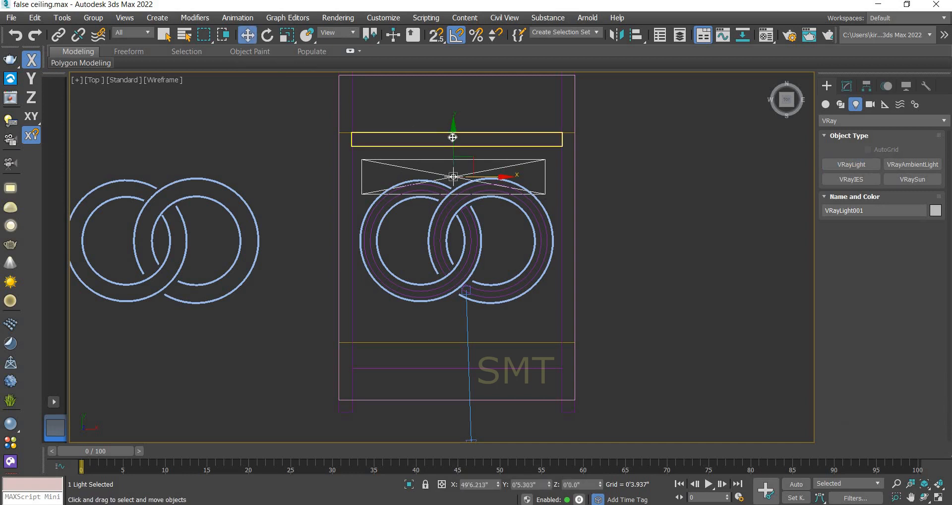
pyautogui.keyDown('shift'); pyautogui.moveTo(449, 157); pyautogui.dragTo(445, 202); pyautogui.keyUp('shift')
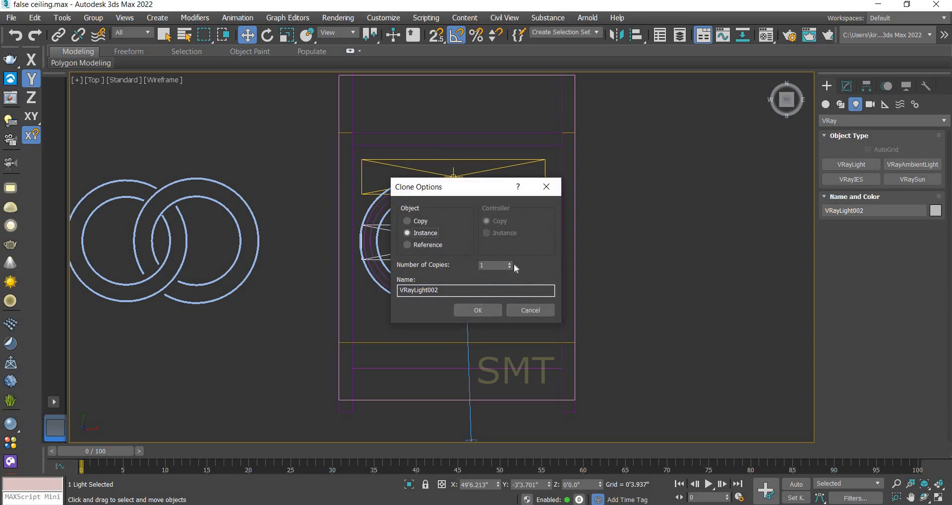
pyautogui.click(485, 308)
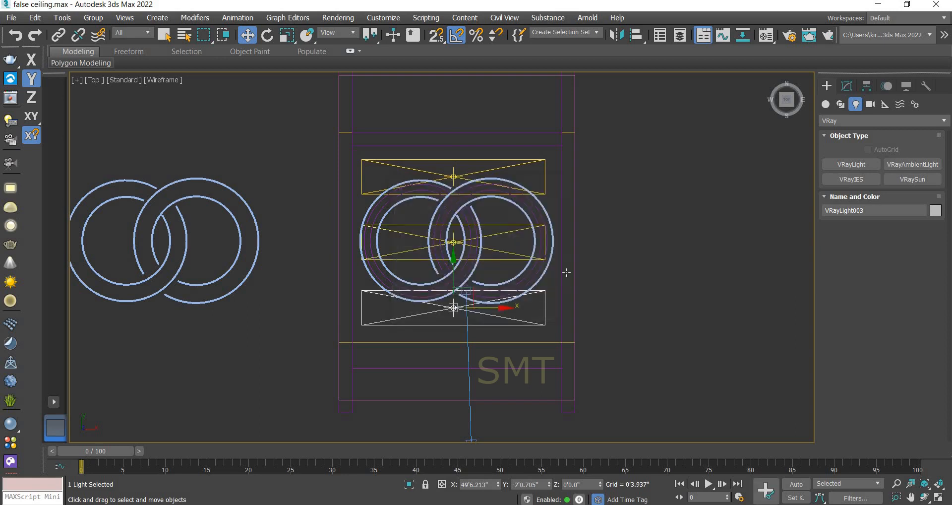
# Select all three plane lights and raise them about 8'9.6" in the front view, just below the false ceiling.
pyautogui.keyDown('ctrl'); pyautogui.click(546, 171); pyautogui.keyUp('ctrl')
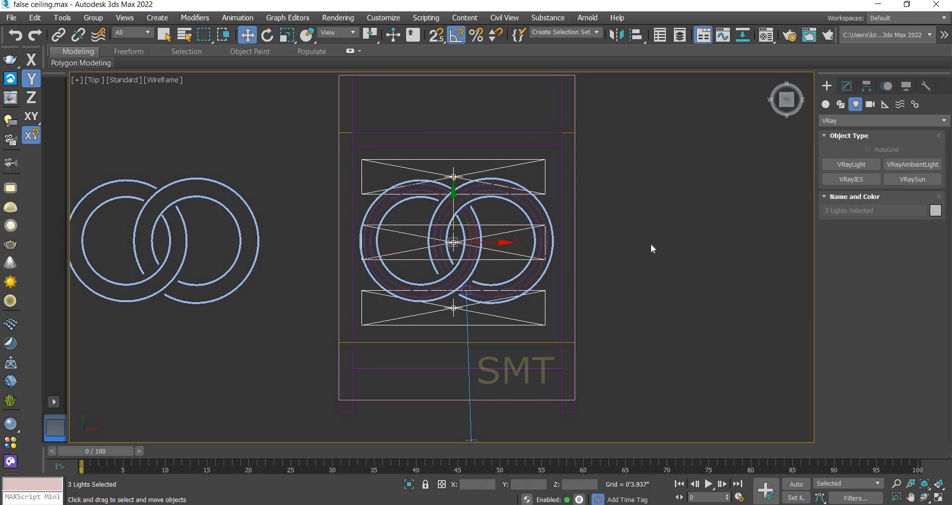
pyautogui.press('f')
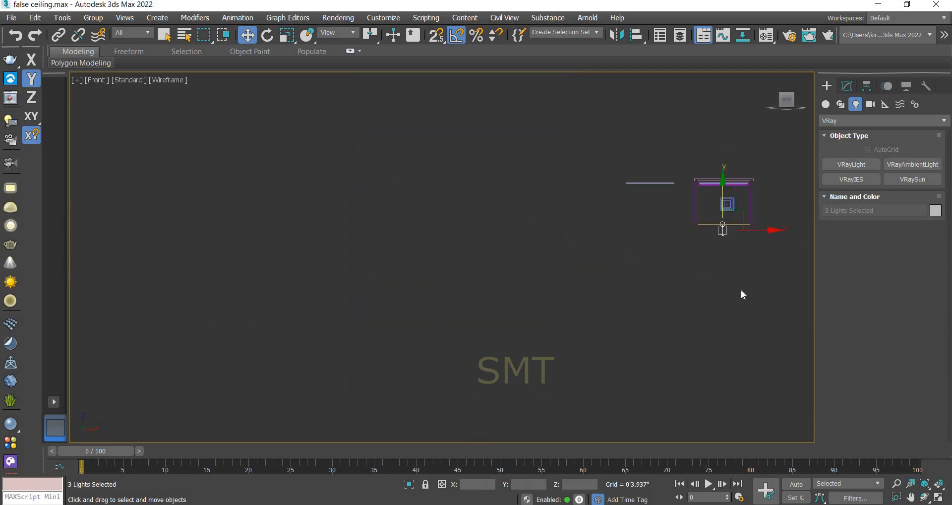
pyautogui.moveTo(599, 216); pyautogui.dragTo(455, 227, button='middle')
pyautogui.scroll(6, 591, 204)
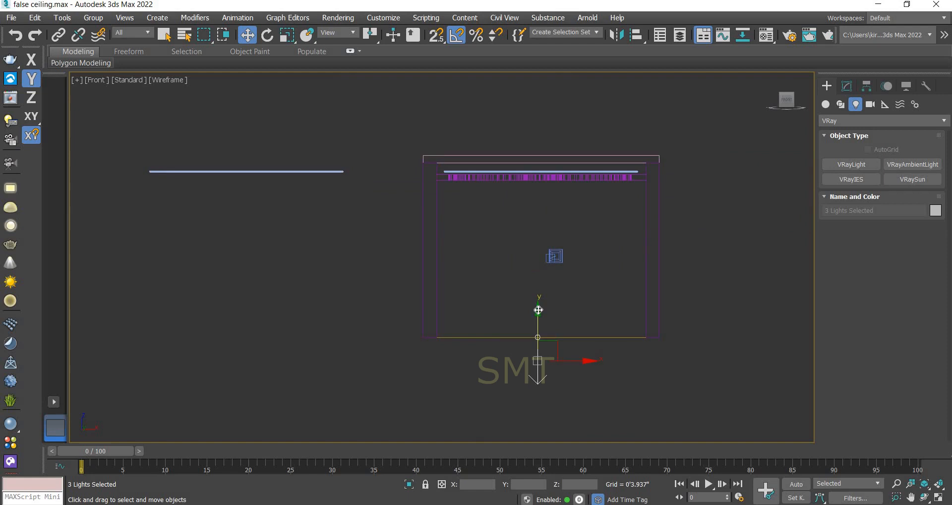
pyautogui.moveTo(538, 309); pyautogui.dragTo(550, 156)
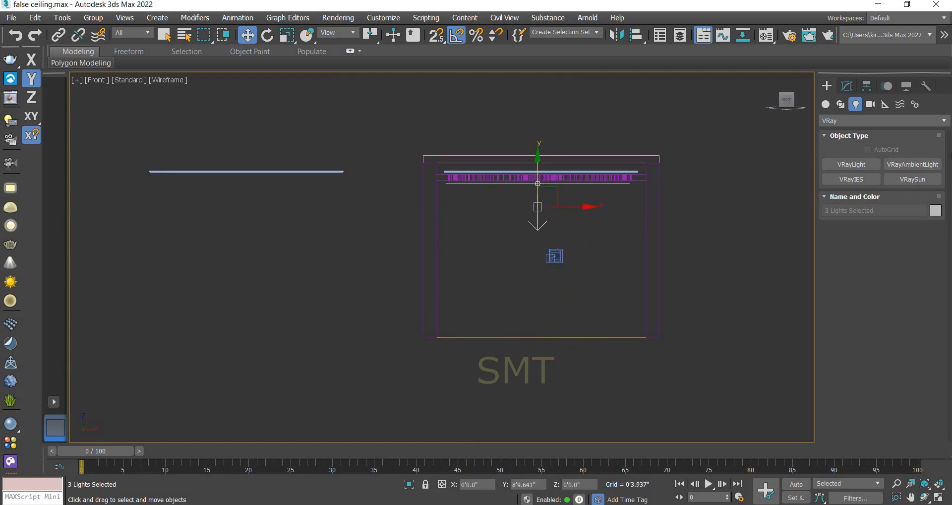
# Enable the Invisible option for the three selected plane lights.
pyautogui.click(846, 86)
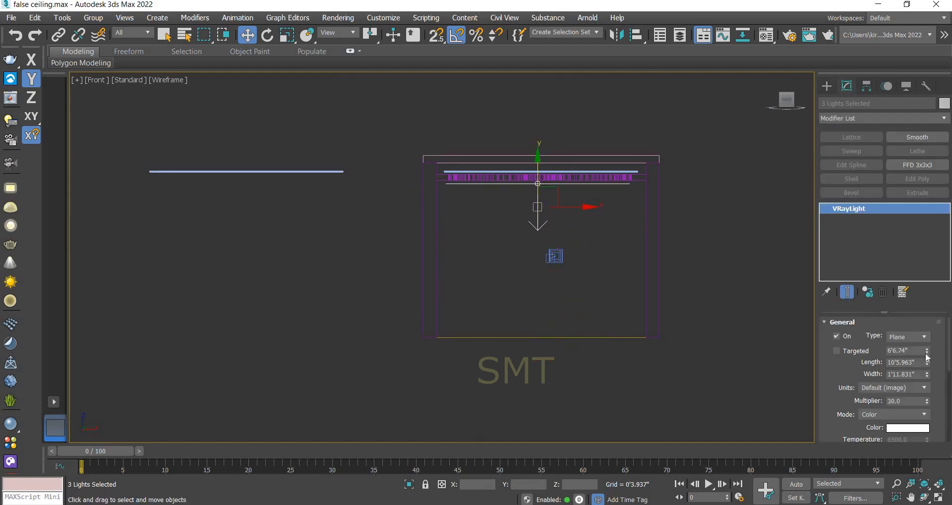
pyautogui.moveTo(948, 360); pyautogui.dragTo(949, 391)
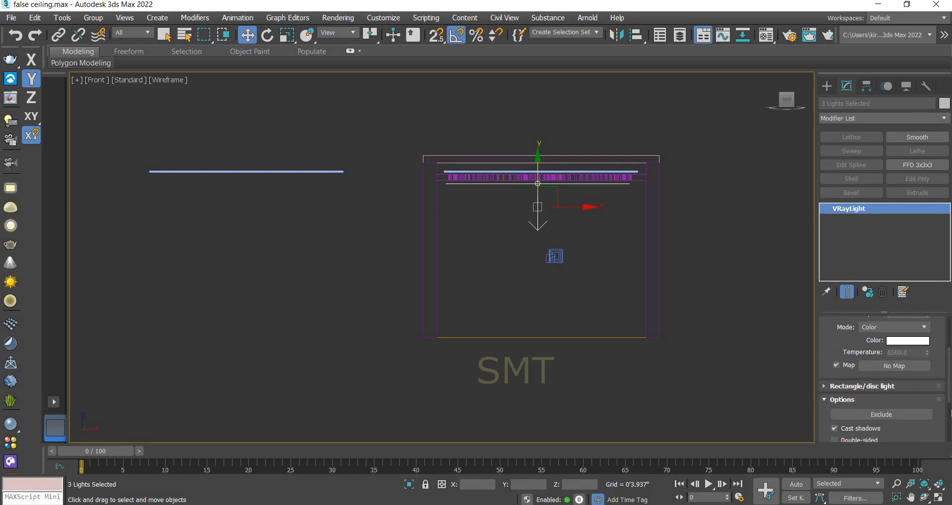
pyautogui.moveTo(947, 398); pyautogui.dragTo(947, 418)
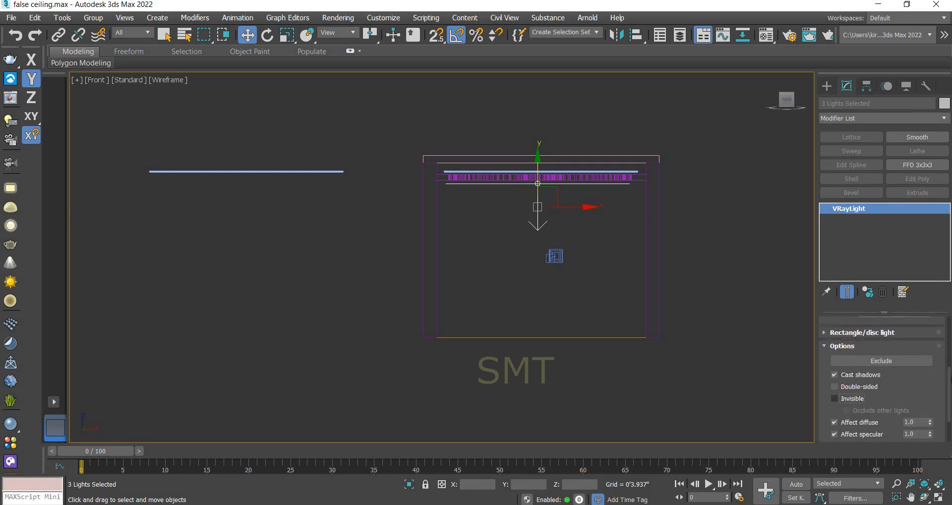
pyautogui.click(834, 398)
pyautogui.scroll(5, 836, 407)
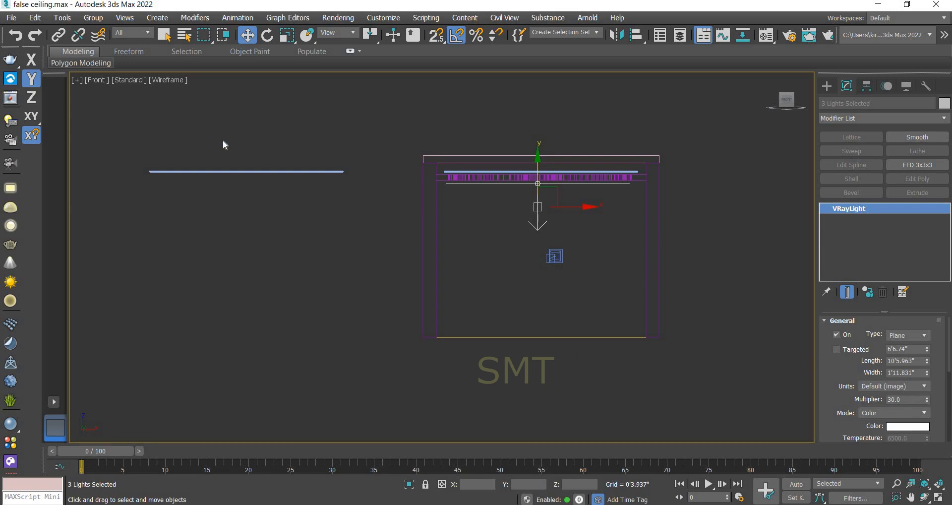
# Return to the VRayCam002 view and check the V-Ray render of the ceiling with its new lights.
pyautogui.press('c')
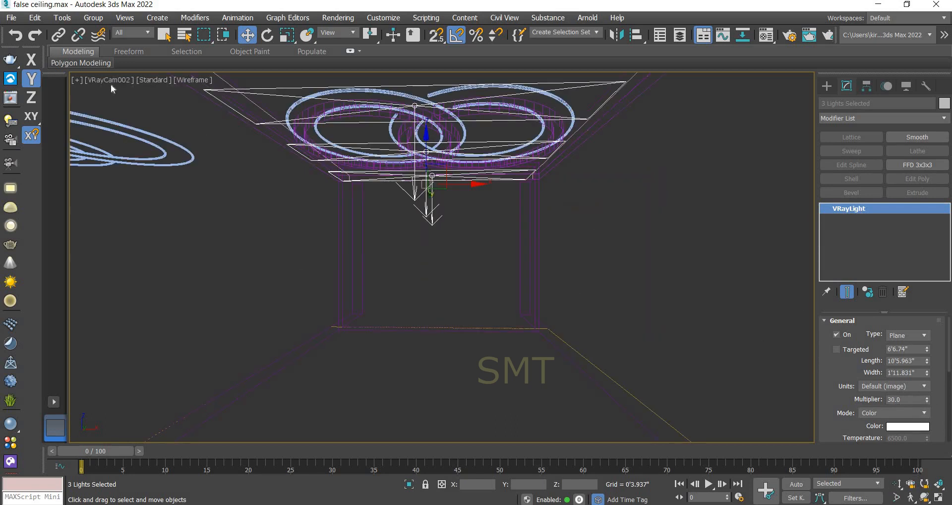
pyautogui.click(13, 97)
pyautogui.click(899, 37)
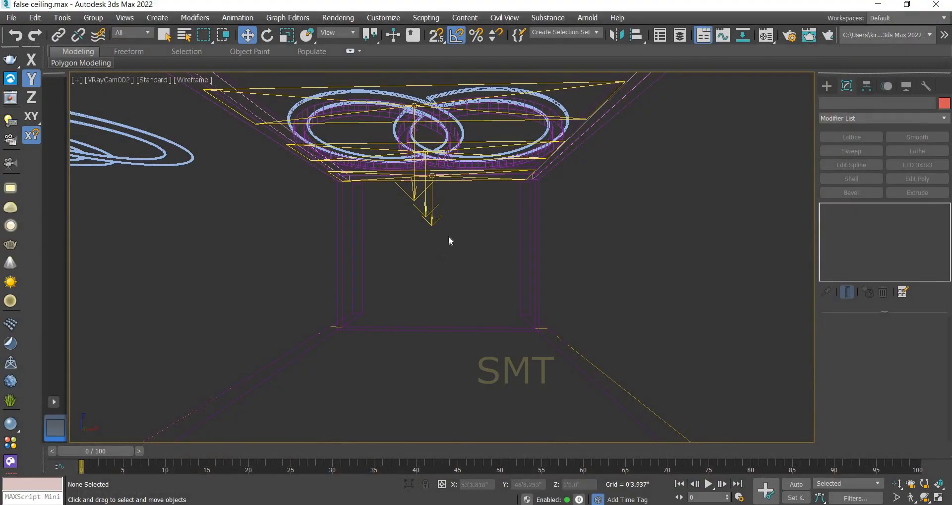
# Change the colour of the instanced plane lights to light pink and check the ceiling in a V-Ray render.
pyautogui.click(427, 214)
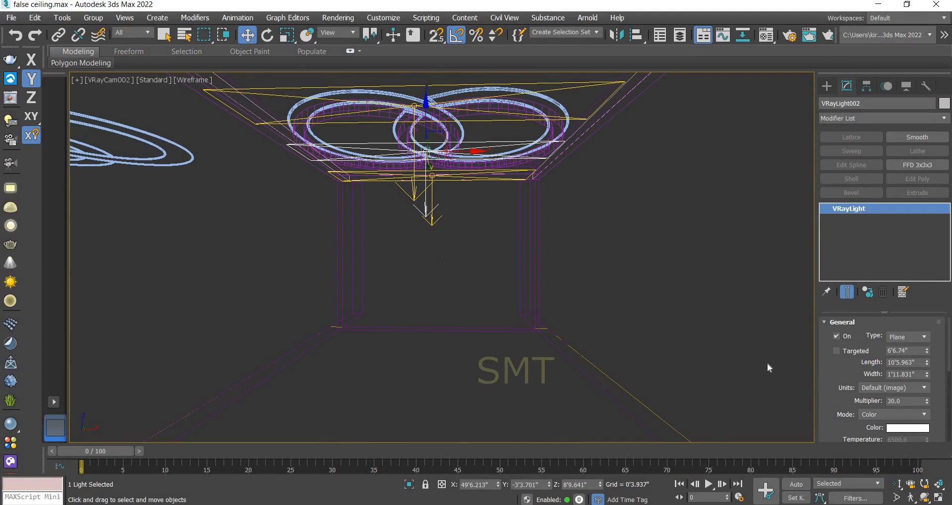
pyautogui.click(907, 427)
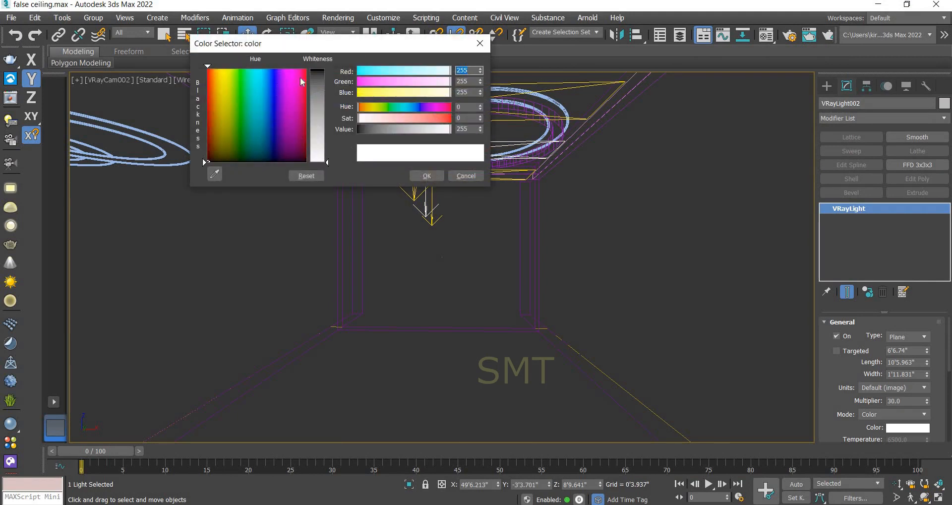
pyautogui.click(300, 77)
pyautogui.moveTo(326, 161); pyautogui.dragTo(327, 120)
pyautogui.click(430, 177)
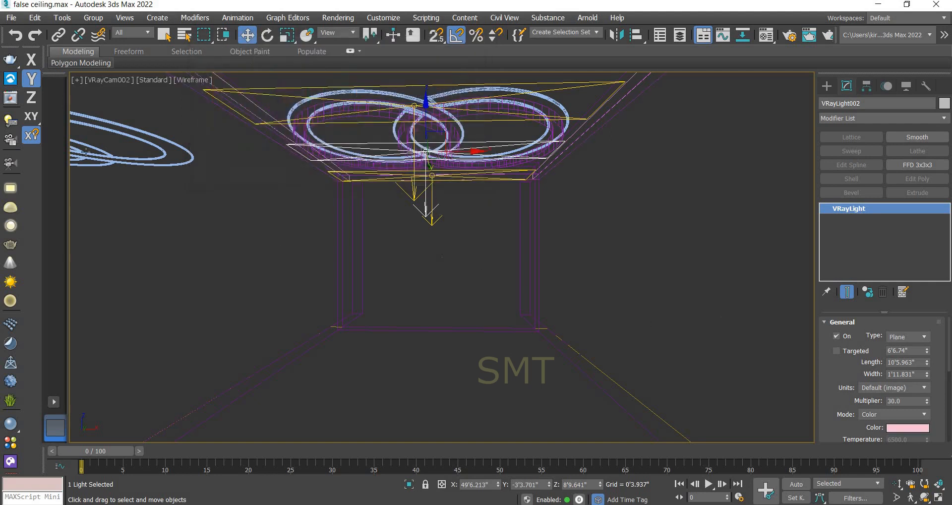
pyautogui.hotkey('shift', 'q')
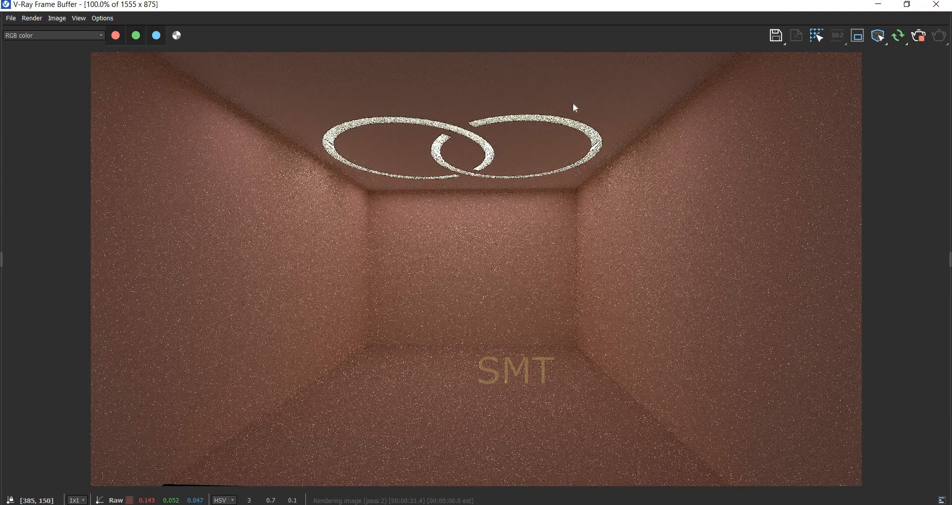
pyautogui.click(939, 5)
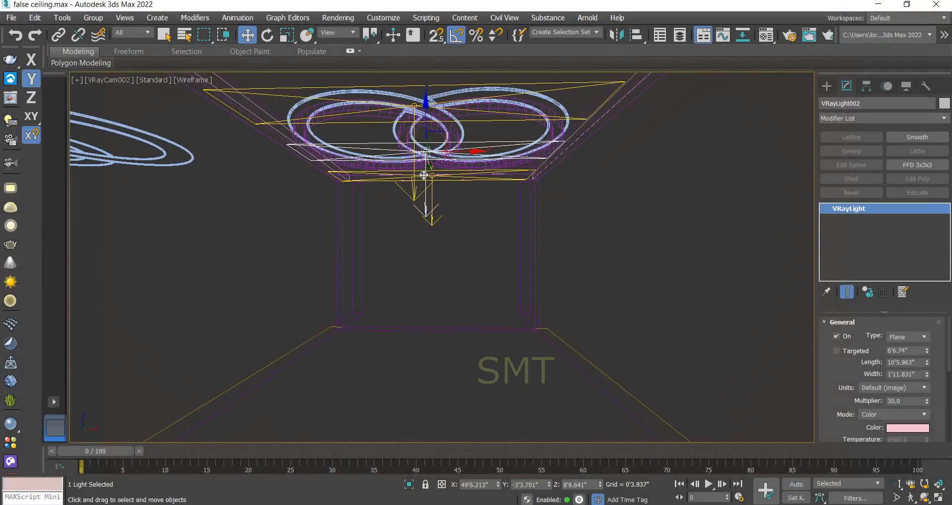
# Delete the glowing ring shape from the ceiling and check the V-Ray render without it.
pyautogui.click(550, 100)
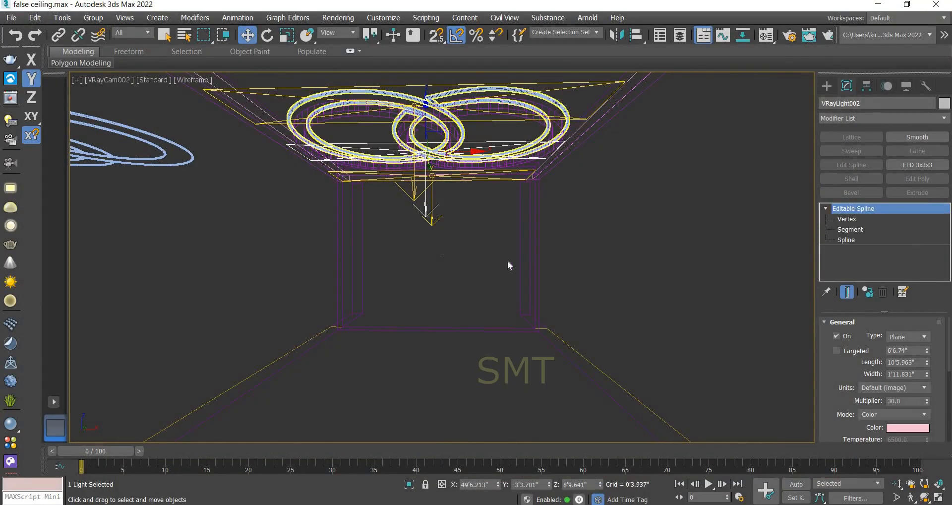
pyautogui.click(438, 264)
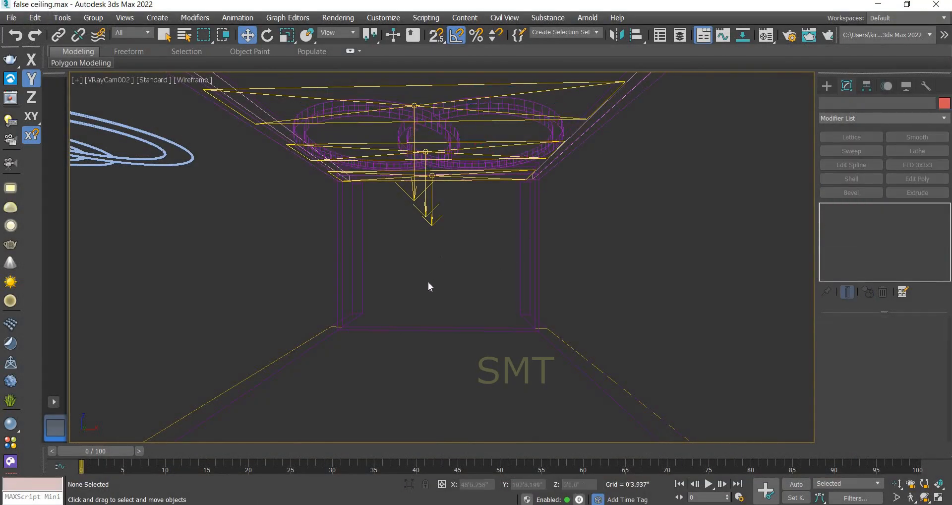
pyautogui.click(9, 101)
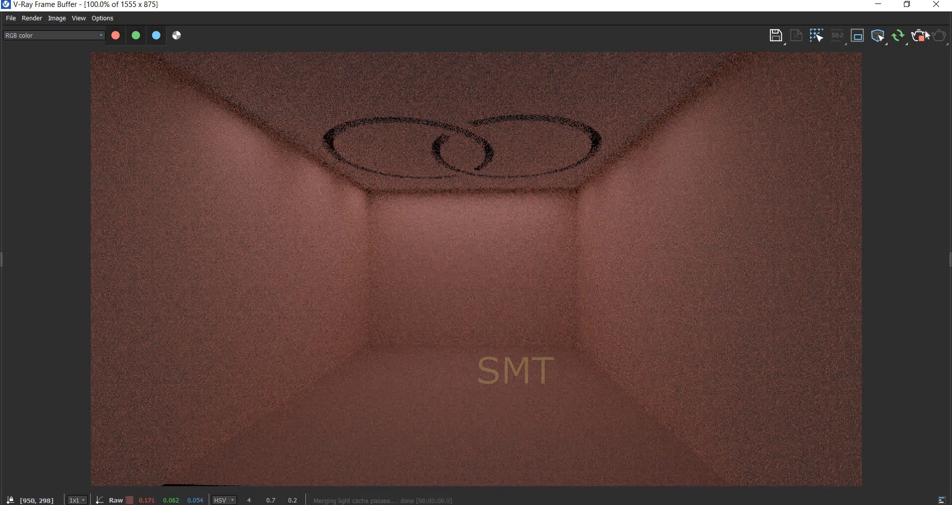
pyautogui.click(936, 4)
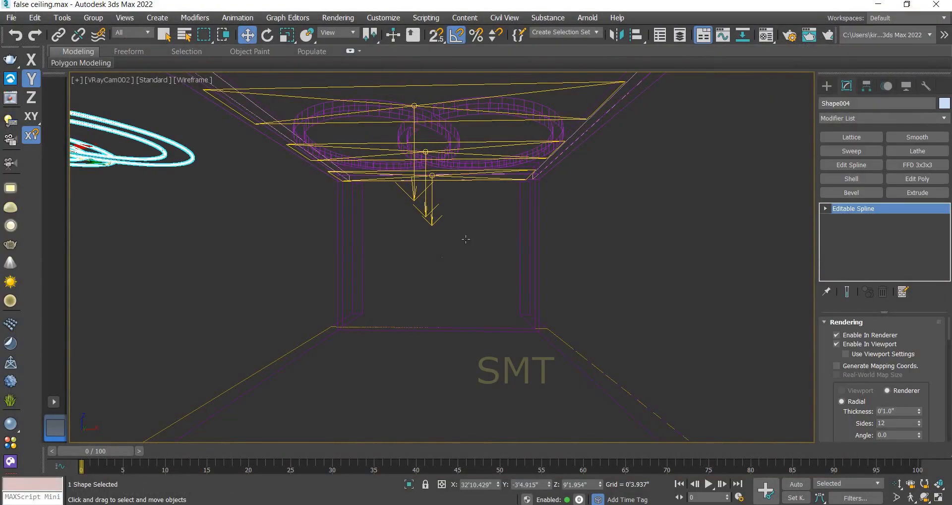
# Move the spare ring spline about 16'8.7" along X in the top view and align it with the ceiling's ring cut-outs.
pyautogui.press('t')
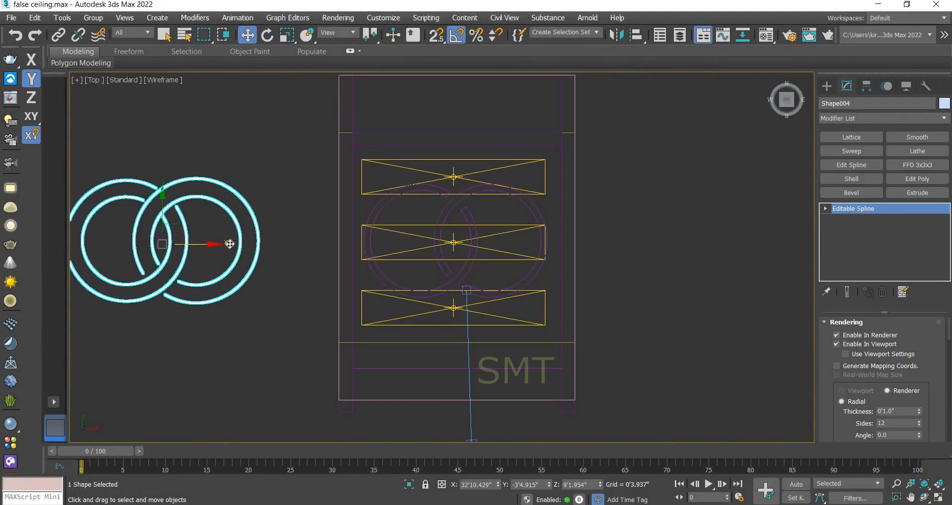
pyautogui.moveTo(197, 246); pyautogui.dragTo(489, 242)
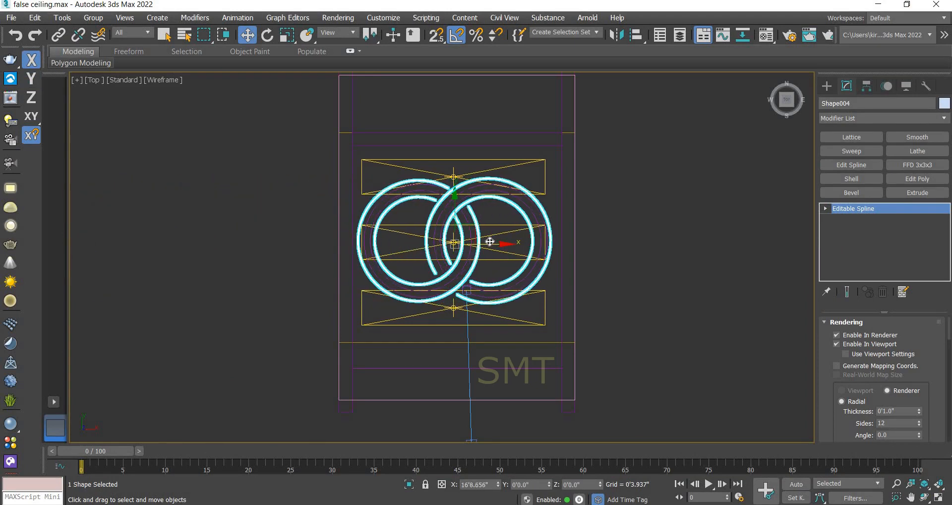
pyautogui.scroll(3, 453, 281)
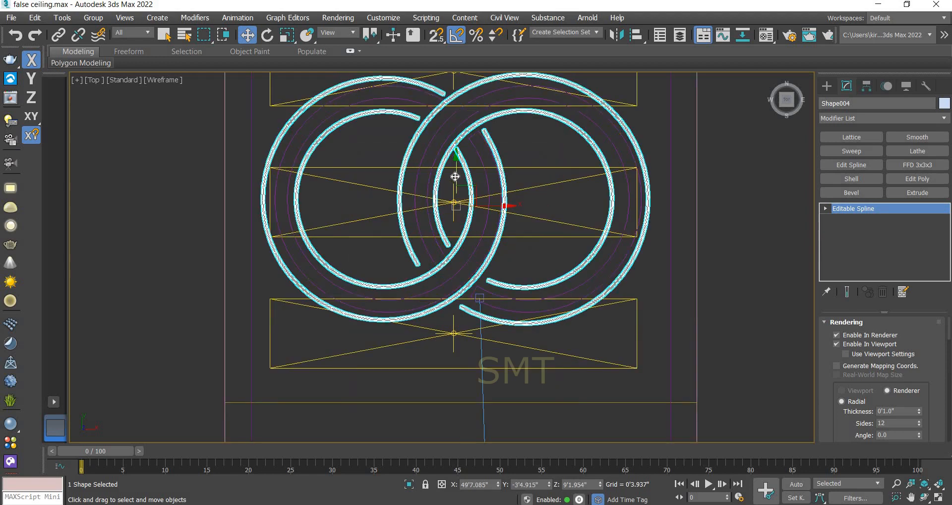
pyautogui.moveTo(454, 176); pyautogui.dragTo(456, 175)
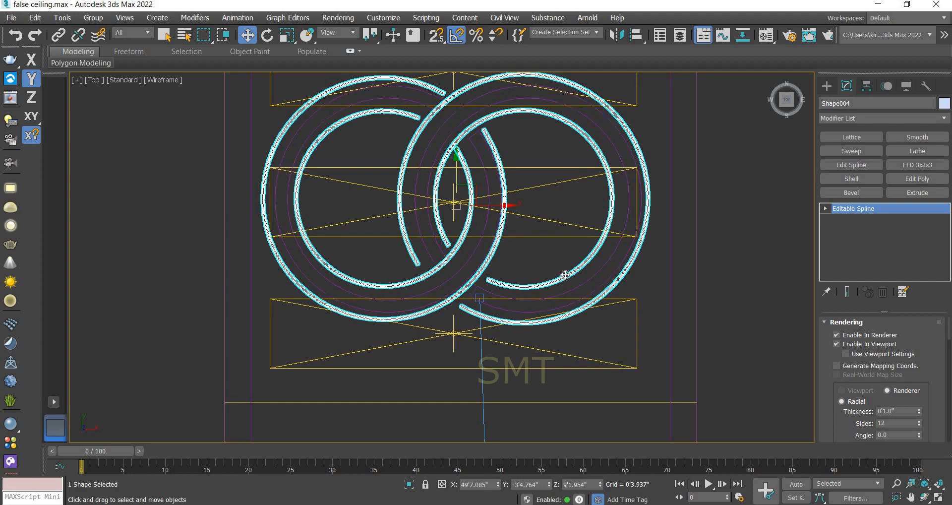
# Check the ring spline's height in the front view and convert it to an Editable Poly.
pyautogui.press('f')
pyautogui.scroll(-5, 568, 224)
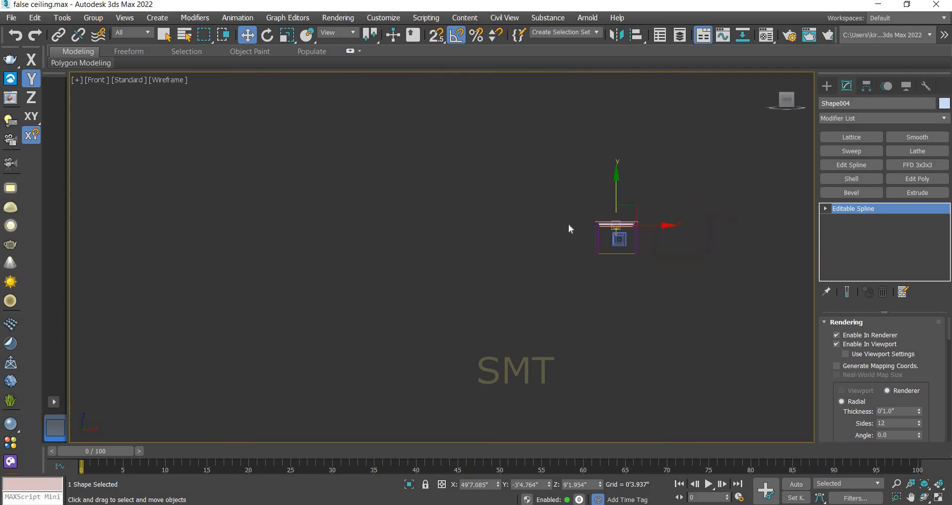
pyautogui.scroll(6, 532, 290)
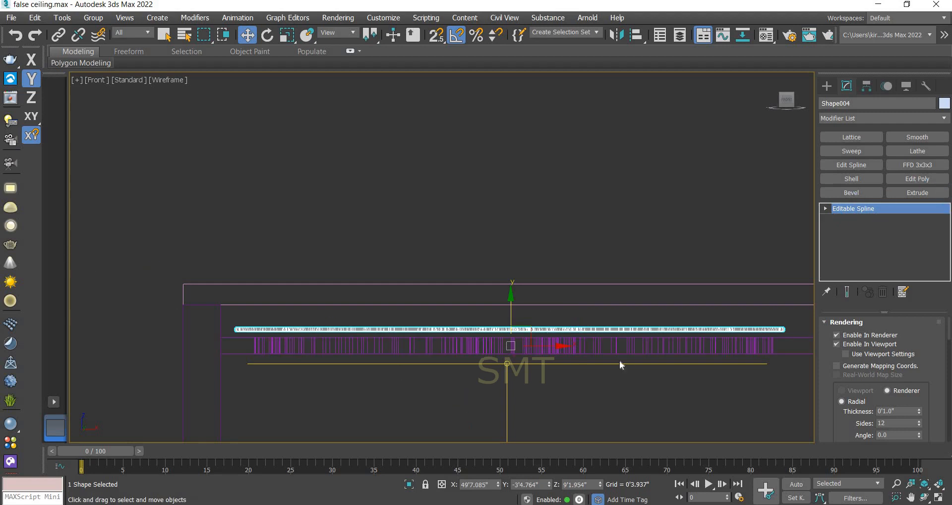
pyautogui.rightClick(609, 301)
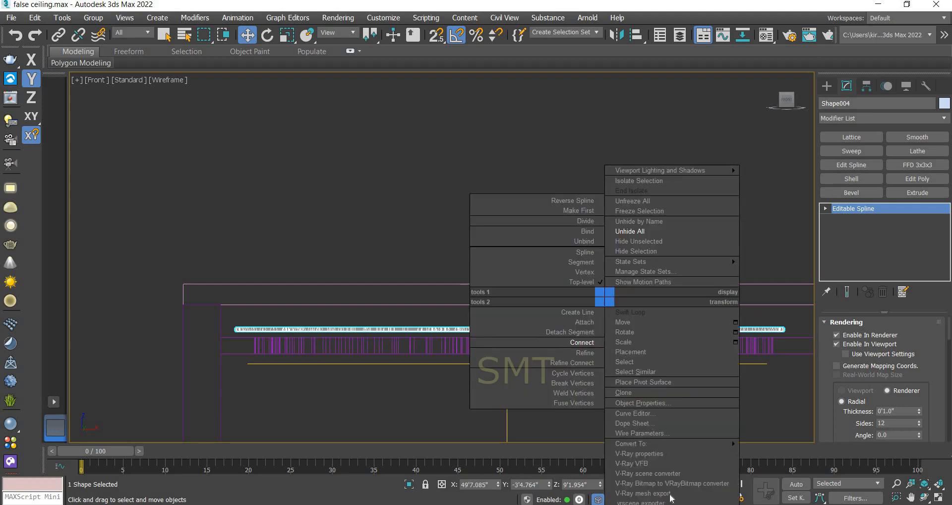
pyautogui.moveTo(635, 445)
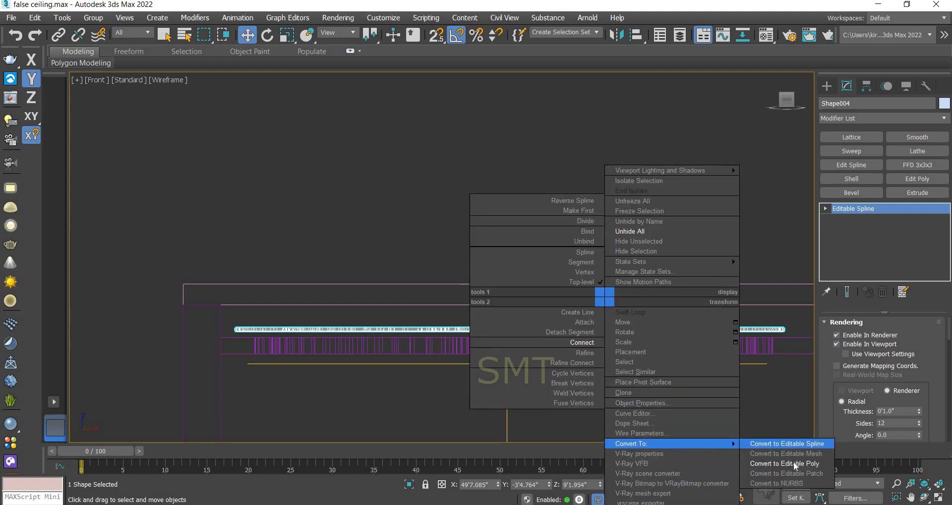
pyautogui.click(773, 462)
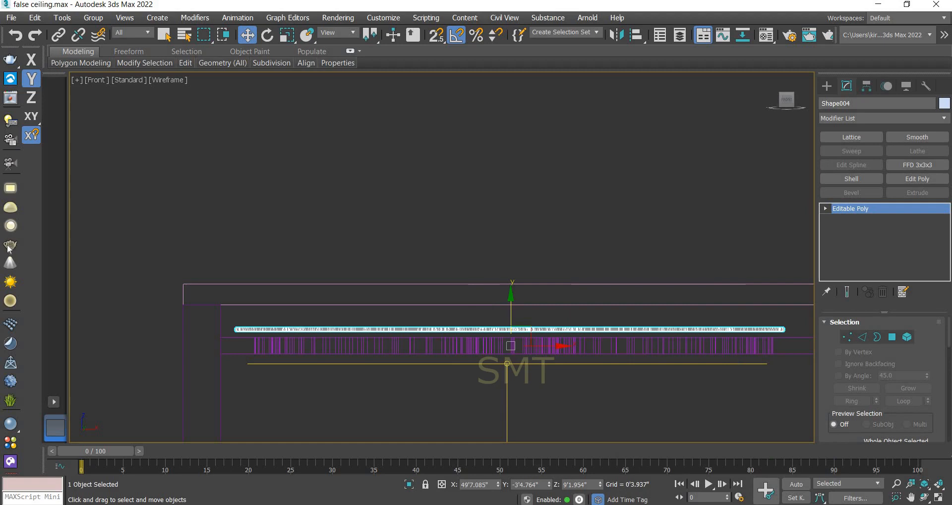
# Turn the ring mesh into a V-Ray mesh light with a light violet colour and a multiplier of 100.
pyautogui.click(10, 245)
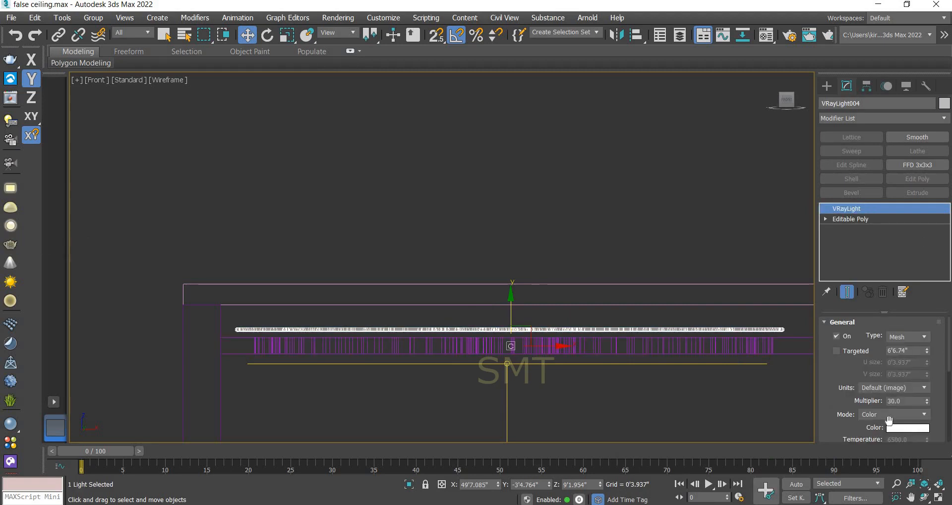
pyautogui.click(909, 429)
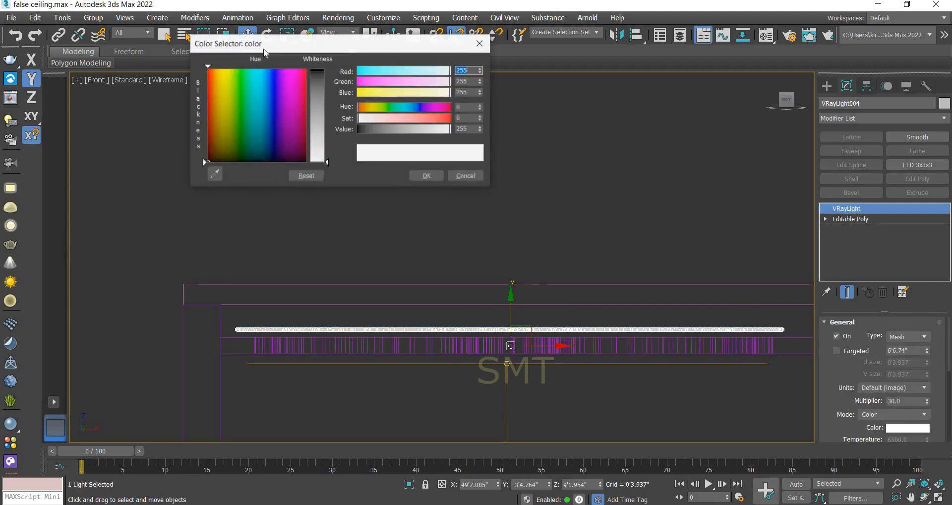
pyautogui.click(276, 84)
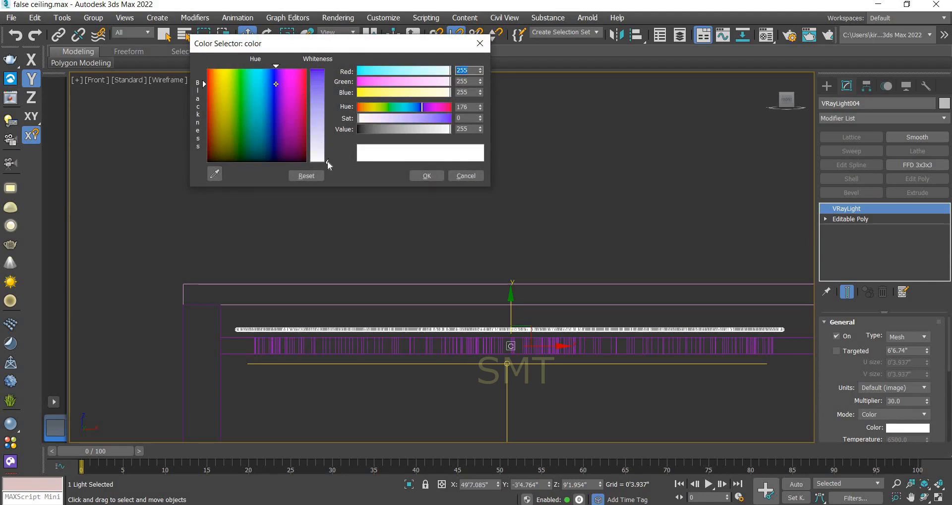
pyautogui.moveTo(327, 162); pyautogui.dragTo(327, 106)
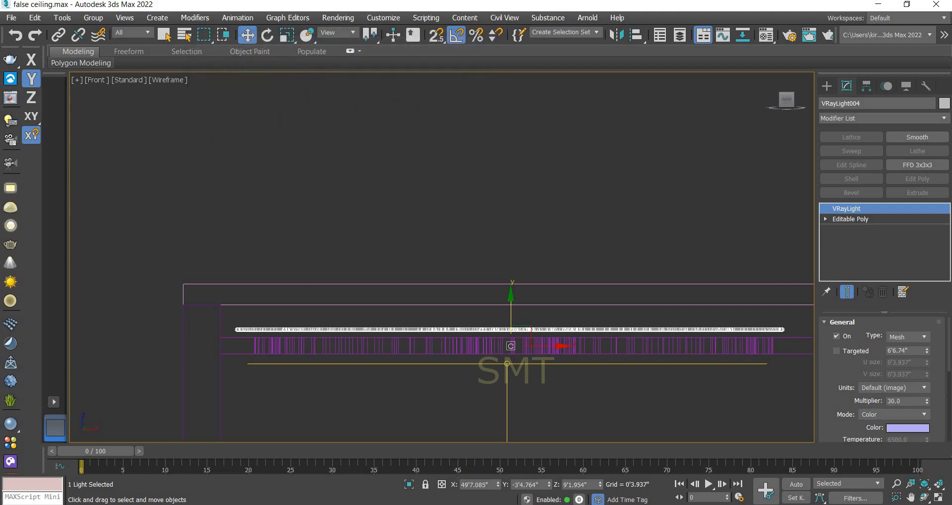
pyautogui.click(905, 401)
pyautogui.click(584, 234)
# Return to the VRayCam002 view and render the ceiling with the violet mesh light.
pyautogui.press('c')
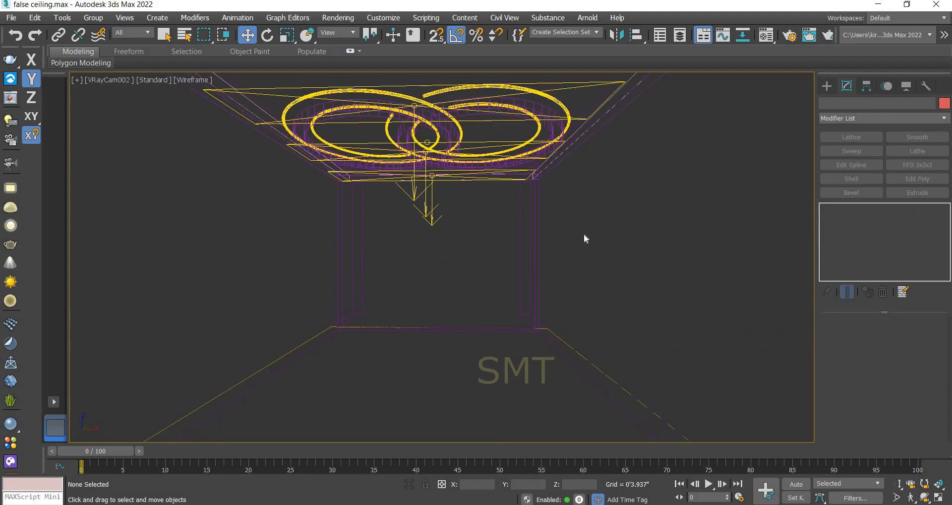
pyautogui.click(10, 98)
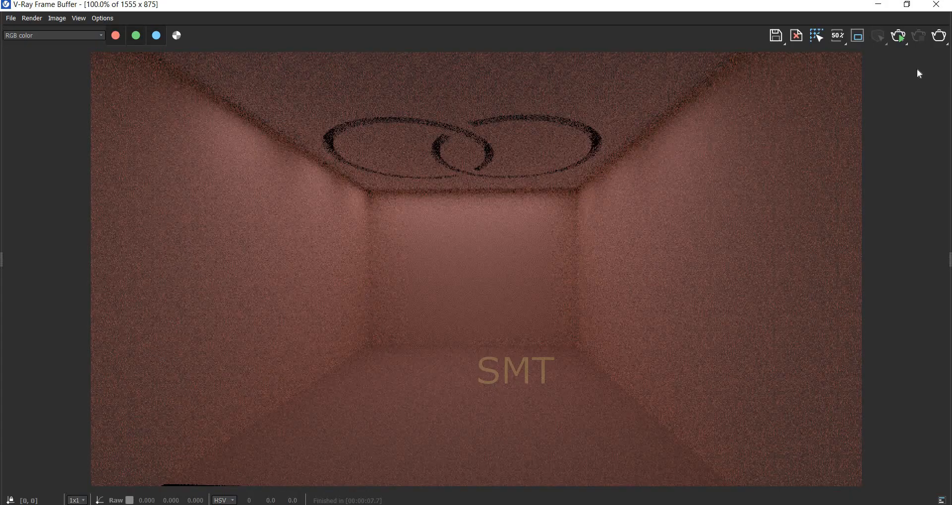
pyautogui.click(898, 36)
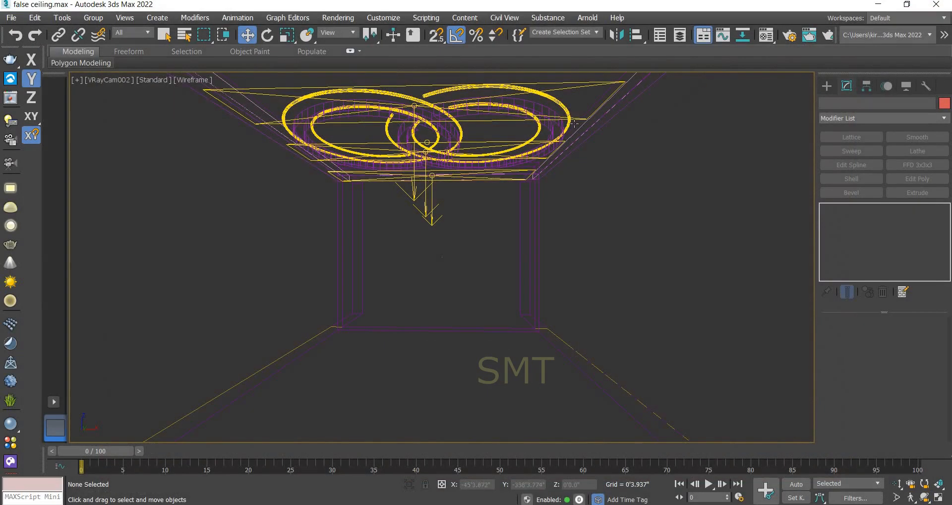
# Turn the ring-shaped mesh light back into an Editable Poly object.
pyautogui.click(565, 106)
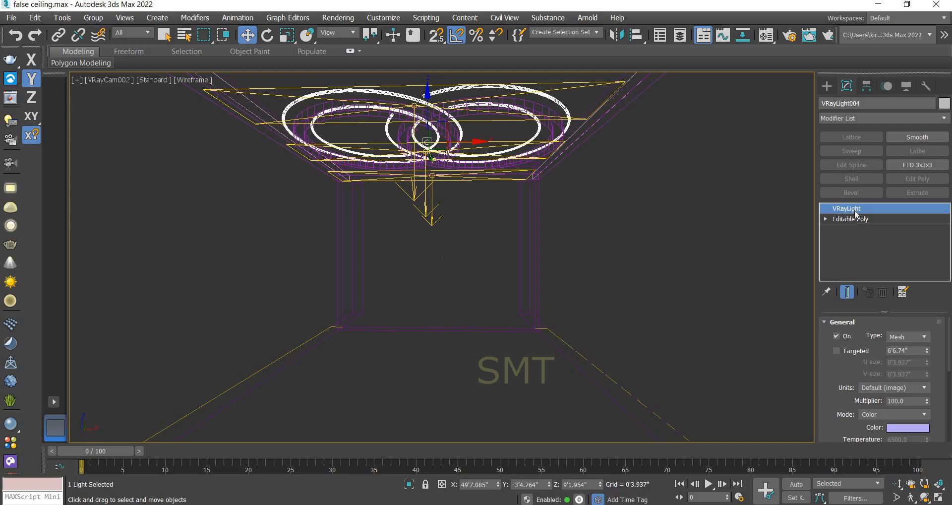
pyautogui.click(534, 325)
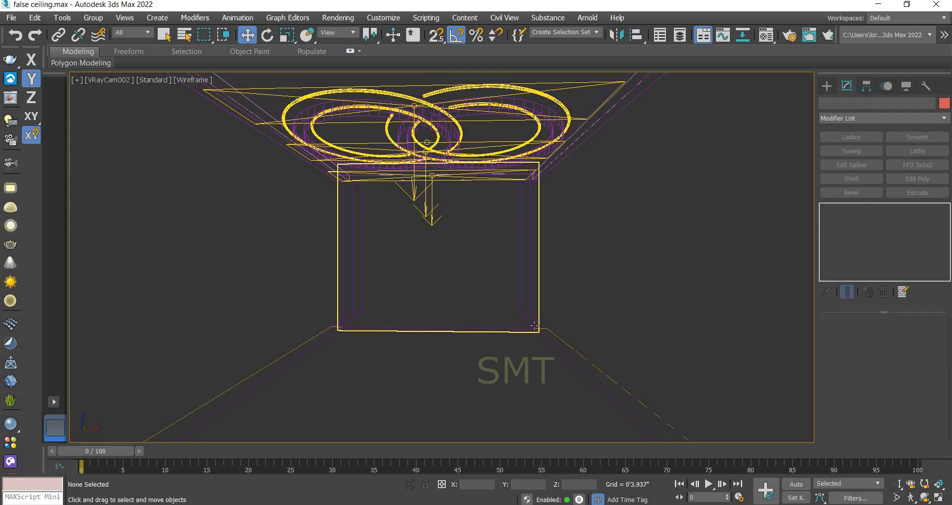
pyautogui.click(553, 120)
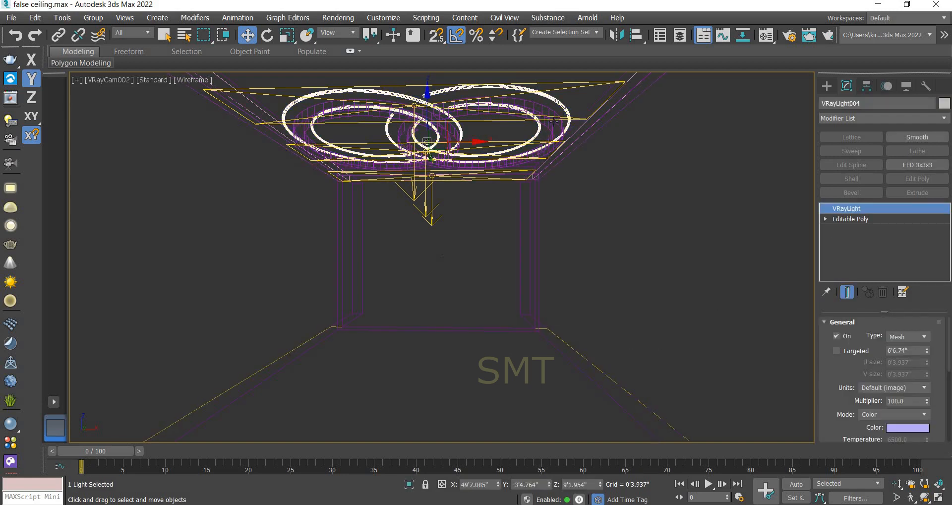
pyautogui.click(553, 121)
pyautogui.press('m')
pyautogui.press('m')
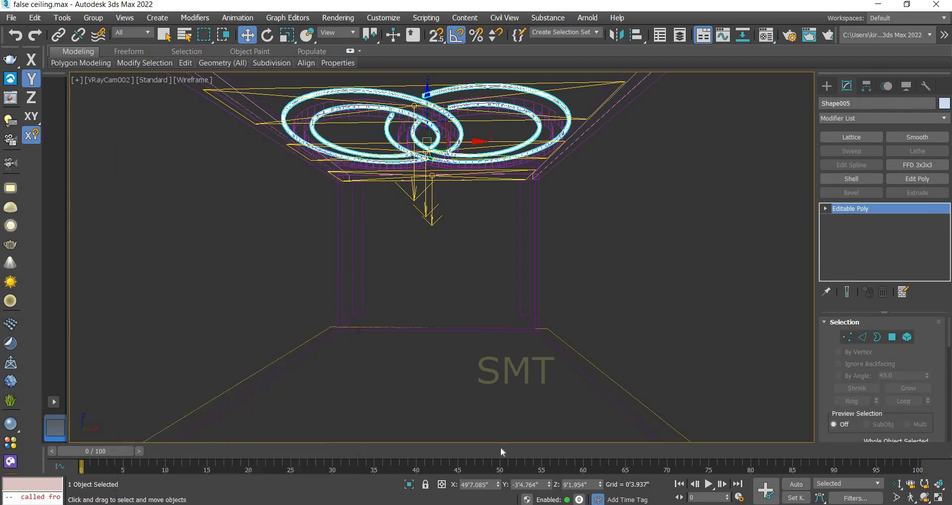
pyautogui.press('f')
# Change the colour of the V-Ray light material Material #21 to coral red (red 230, green 46, blue 46).
pyautogui.press('m')
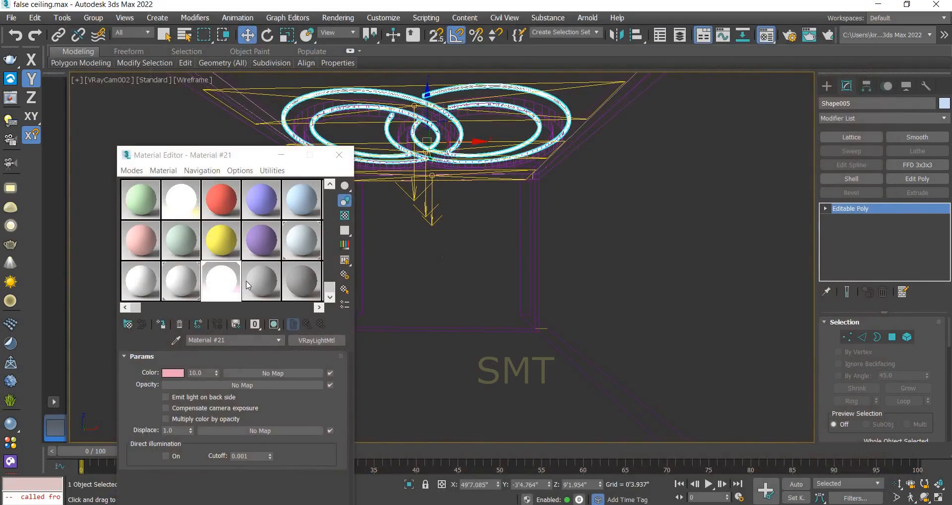
pyautogui.click(172, 372)
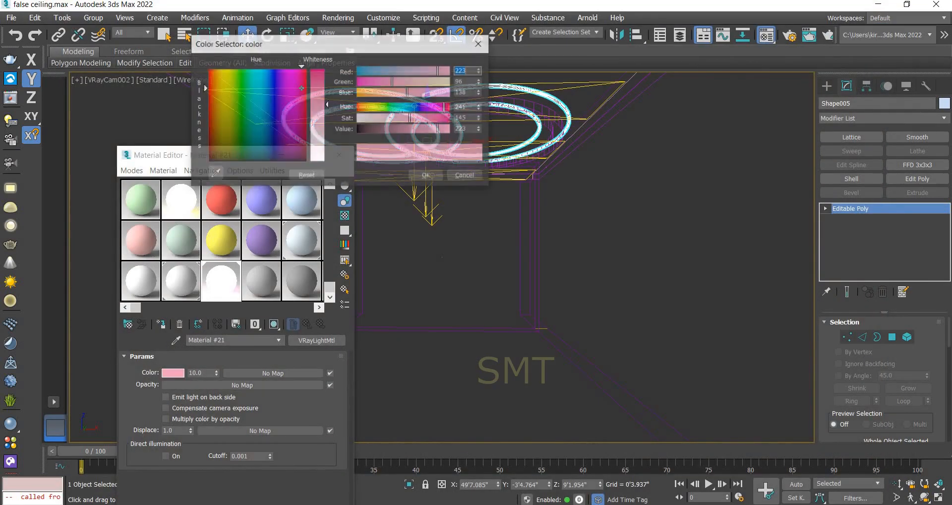
pyautogui.moveTo(218, 87)
pyautogui.mouseDown()
pyautogui.moveTo(212, 80)
pyautogui.moveTo(207, 90)
pyautogui.moveTo(208, 80)
pyautogui.mouseUp()
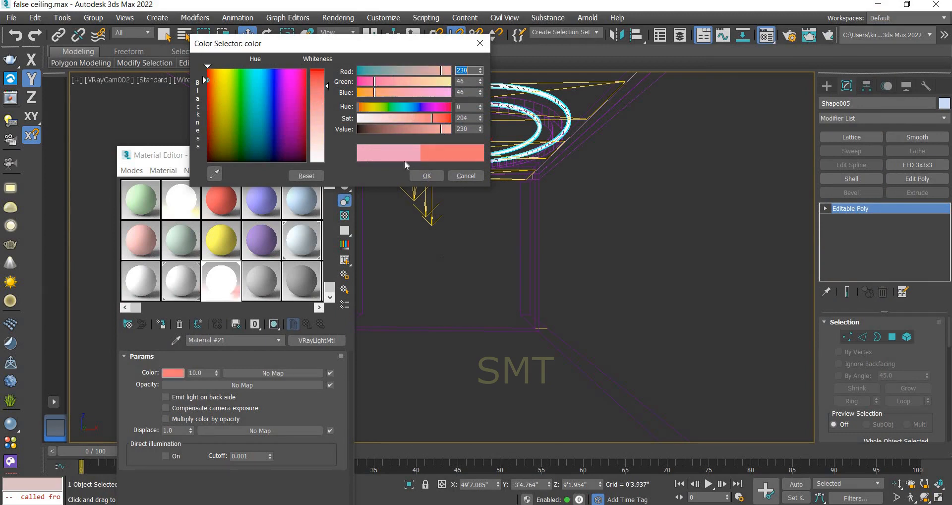
pyautogui.click(427, 175)
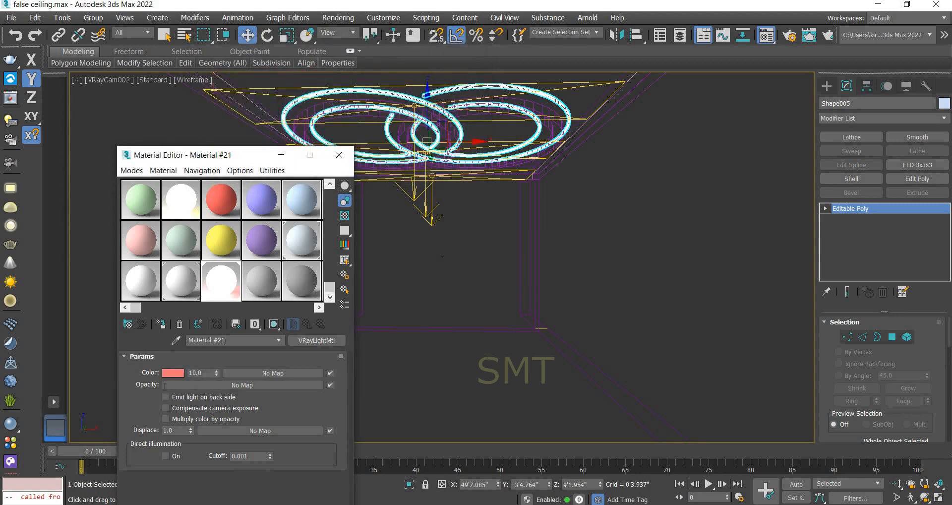
# Set Material #21's light intensity to 20 and enable Compensate camera exposure.
pyautogui.click(202, 372)
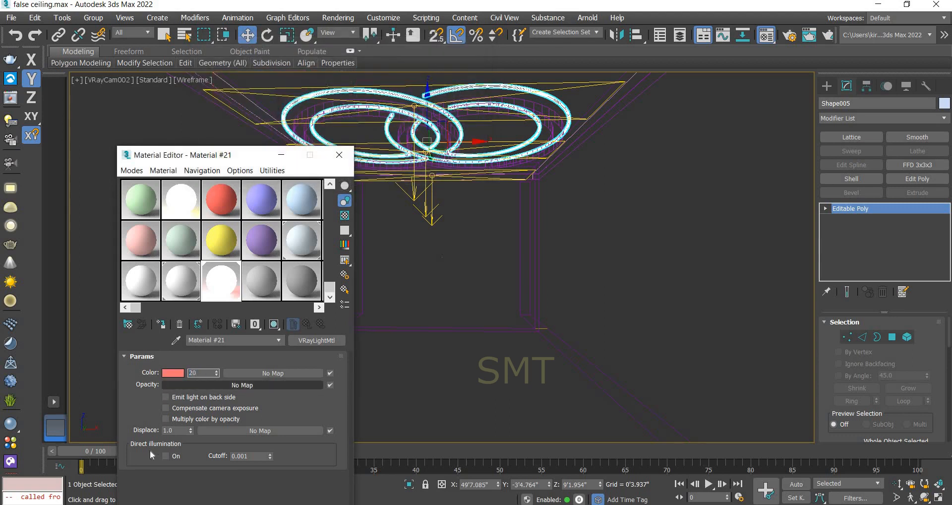
pyautogui.write('20')
pyautogui.click(165, 407)
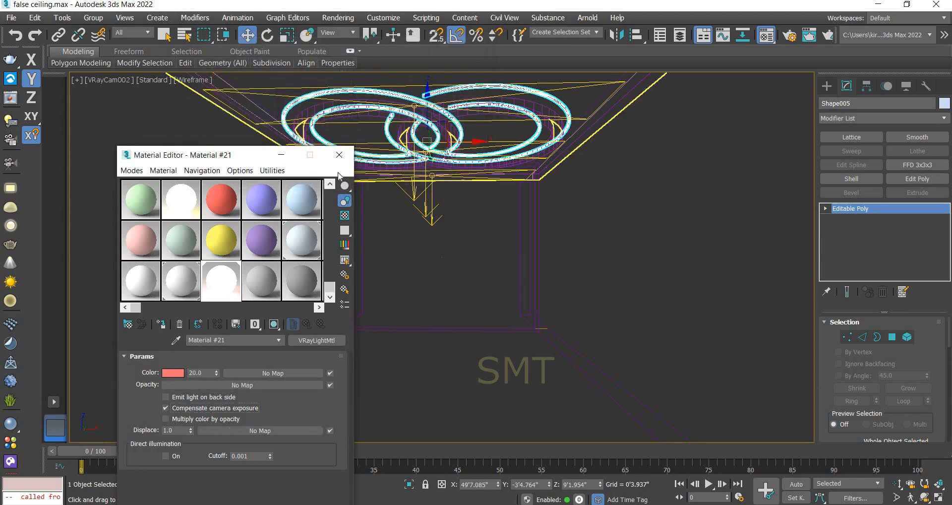
# Open the V-Ray frame buffer and start an interactive render of the camera view with the coral-red light material.
pyautogui.click(7, 100)
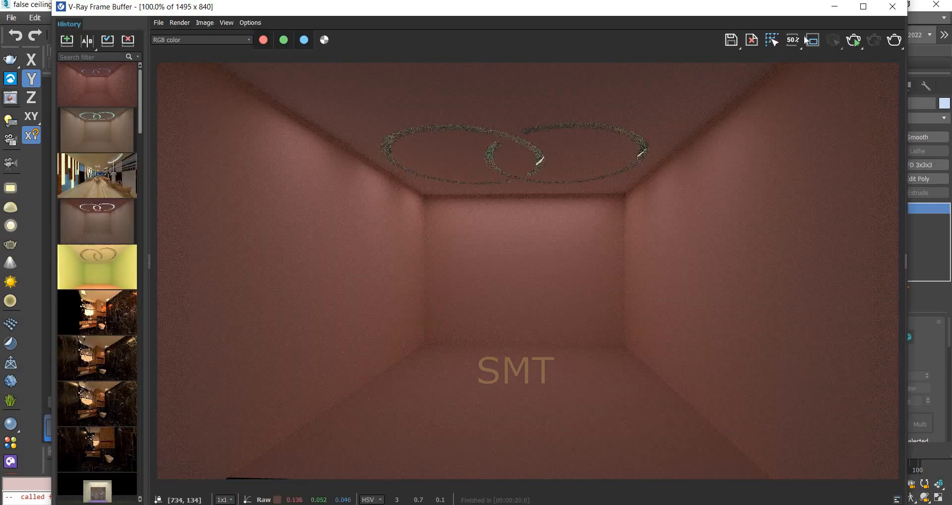
pyautogui.click(854, 41)
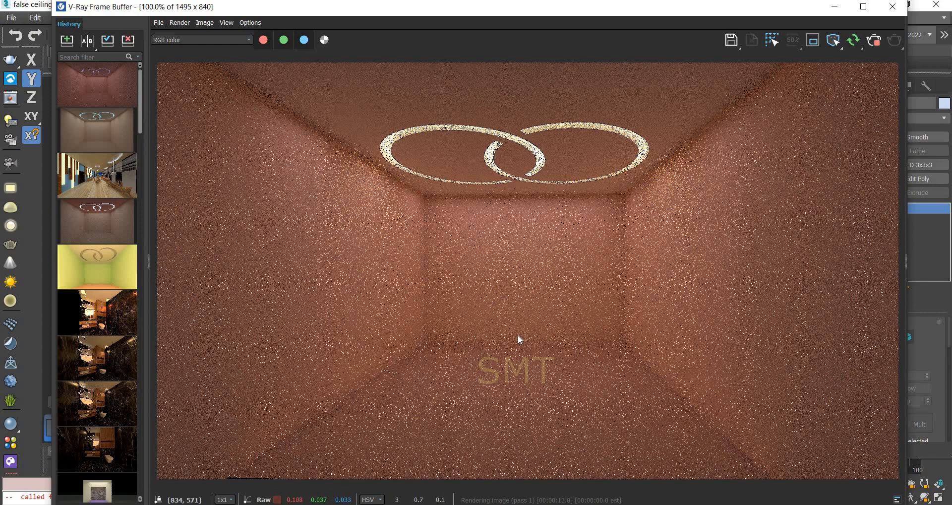
# Close the frame buffer and change the colour of light material Material #21 to violet (red 93, green 46, blue 248).
pyautogui.click(891, 11)
pyautogui.press('m')
pyautogui.click(173, 372)
pyautogui.press('Escape')
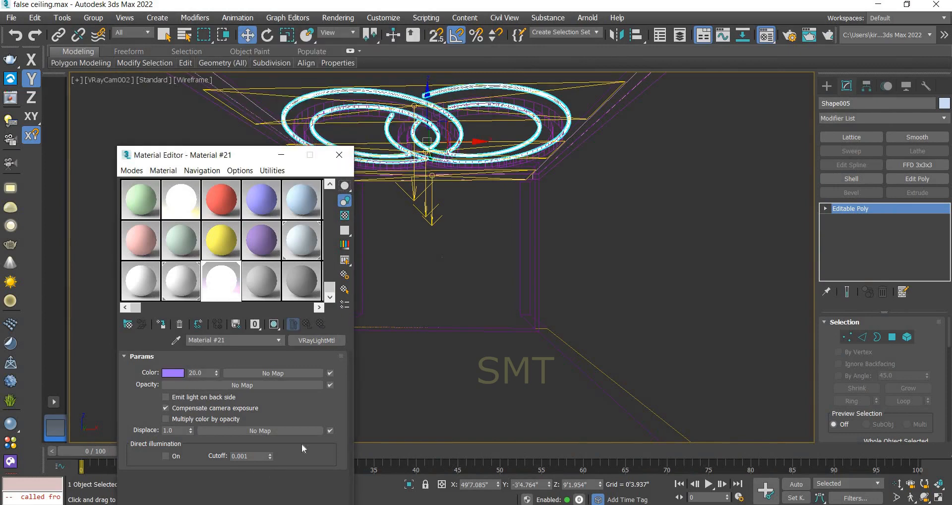
# Render the camera view interactively with the violet light material and restrict rendering to a region around the ceiling rings.
pyautogui.press('m')
pyautogui.press('F10')
pyautogui.click(390, 138)
pyautogui.click(535, 53)
pyautogui.hotkey('shift', 'q')
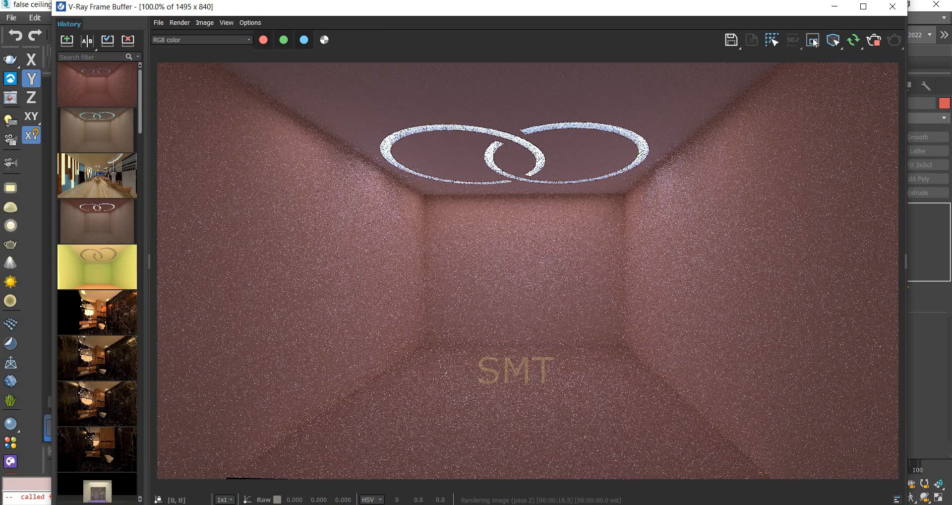
pyautogui.moveTo(424, 97); pyautogui.dragTo(687, 239)
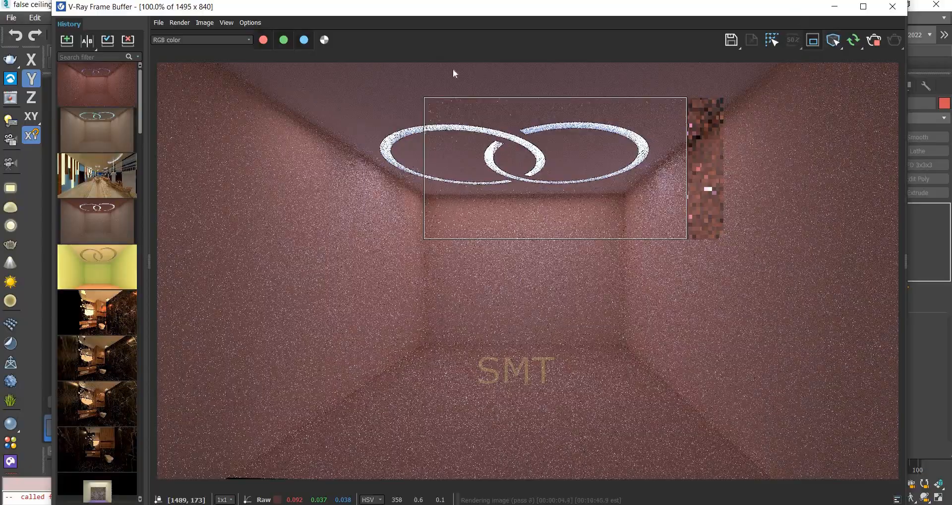
# Arrange the frame buffer and Material Editor side by side, select the ring object and set Material #21's light intensity to 2.
pyautogui.moveTo(793, 6); pyautogui.dragTo(455, 67)
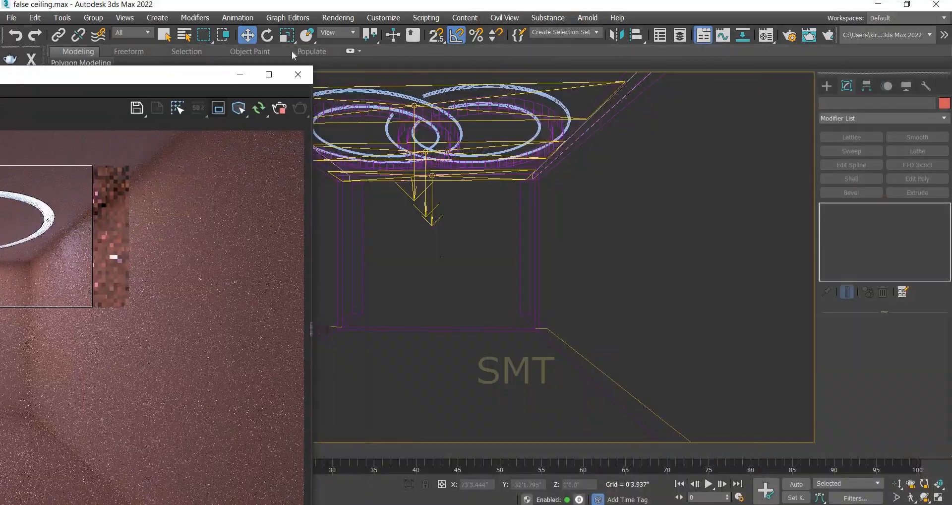
pyautogui.moveTo(318, 74); pyautogui.dragTo(265, 55)
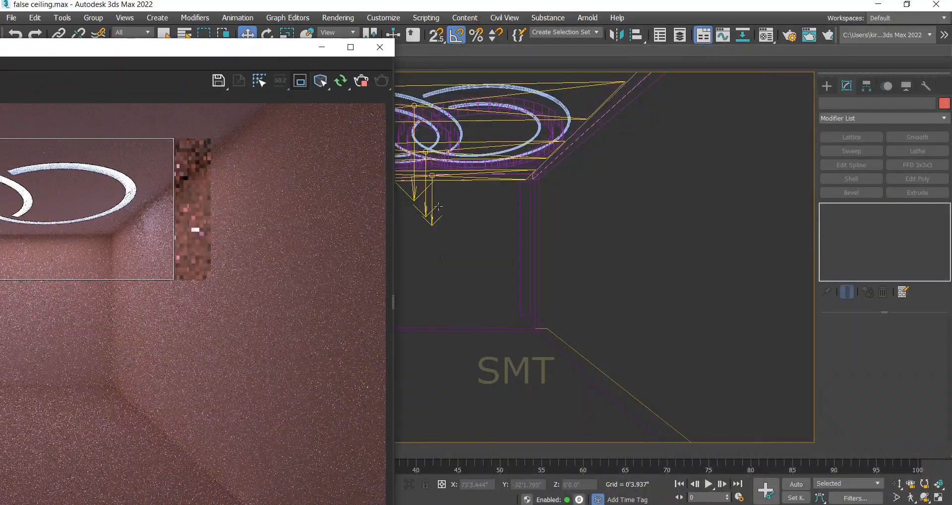
pyautogui.click(566, 111)
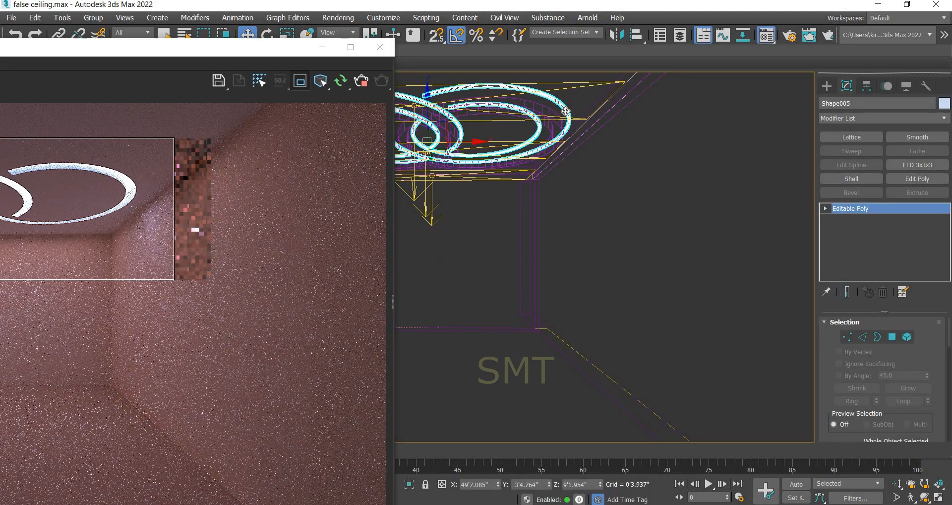
pyautogui.press('m')
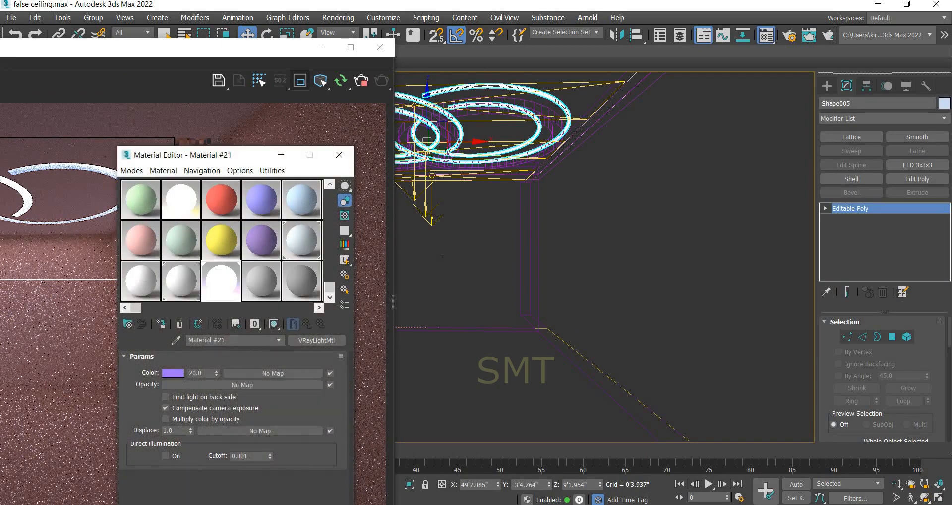
pyautogui.moveTo(190, 372); pyautogui.dragTo(397, 389)
pyautogui.moveTo(238, 157); pyautogui.dragTo(482, 161)
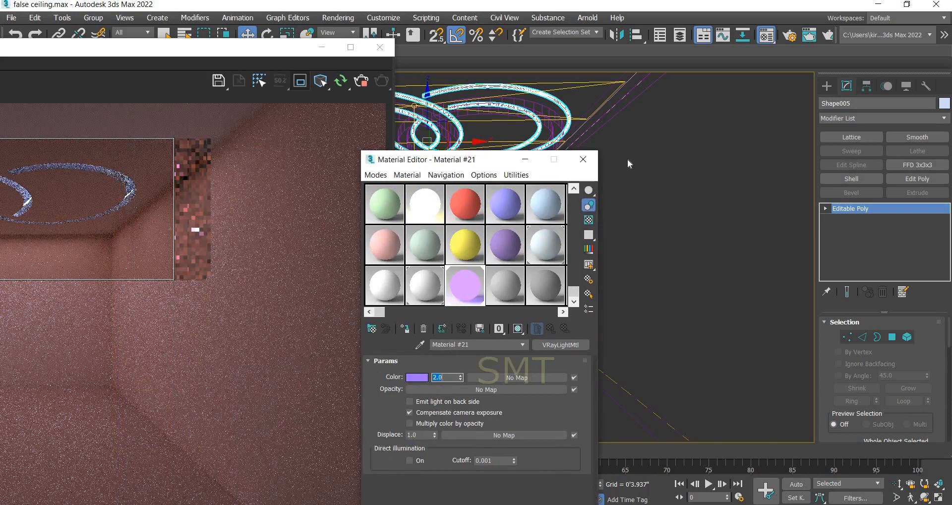
pyautogui.moveTo(627, 158); pyautogui.dragTo(643, 149)
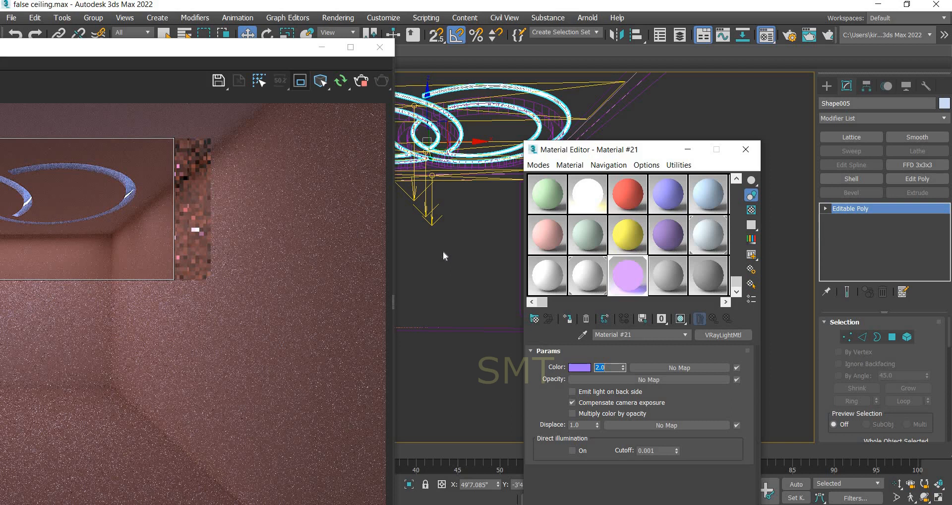
# Uncover more of the region render and toggle Compensate camera exposure on Material #21 to compare its effect.
pyautogui.moveTo(144, 49); pyautogui.dragTo(231, 40)
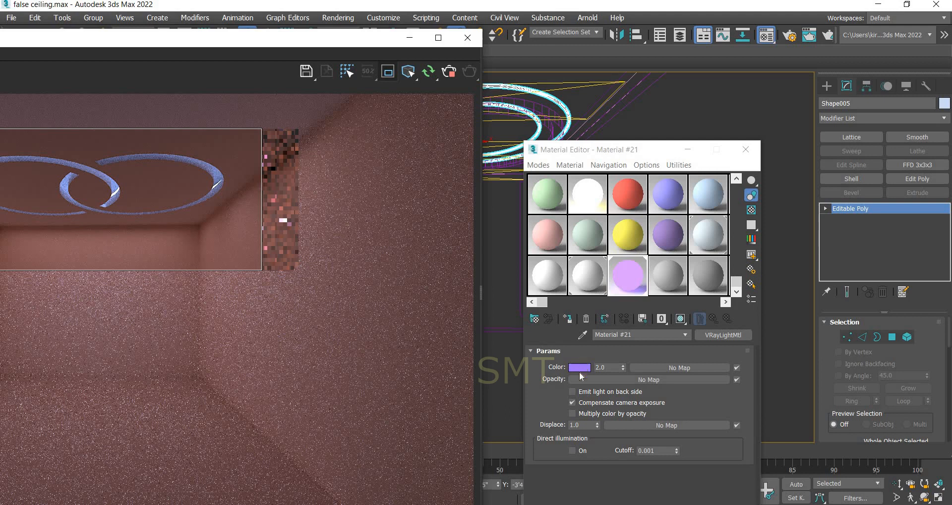
pyautogui.click(573, 400)
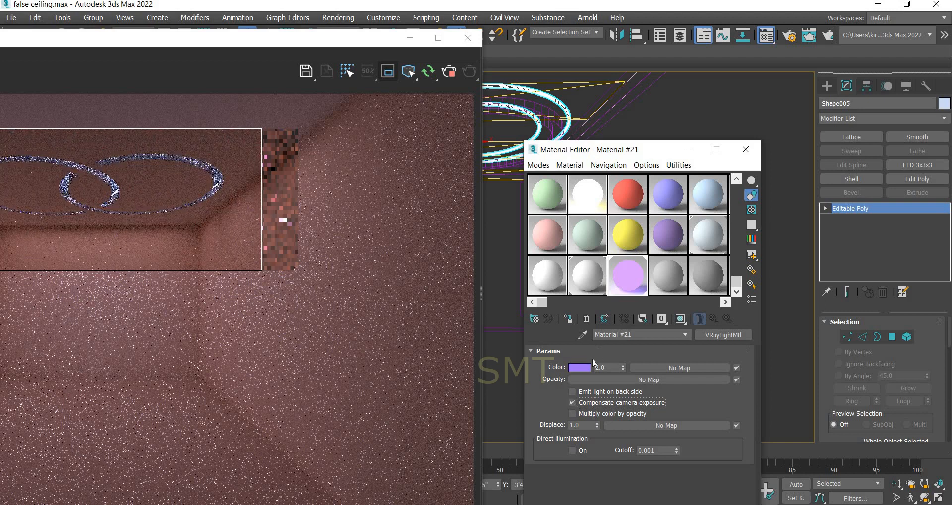
# Change the colour of light material Material #21 to green (red 46, green 189, blue 59).
pyautogui.click(578, 367)
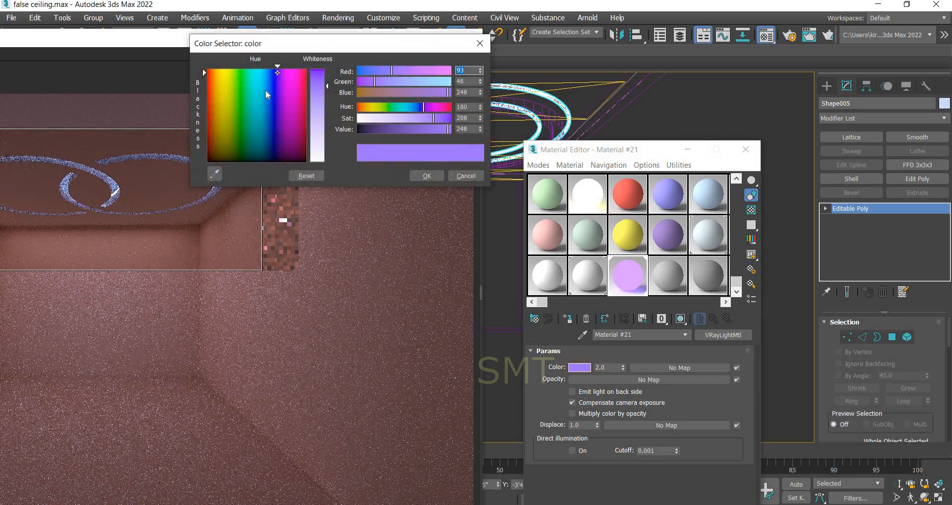
pyautogui.click(241, 99)
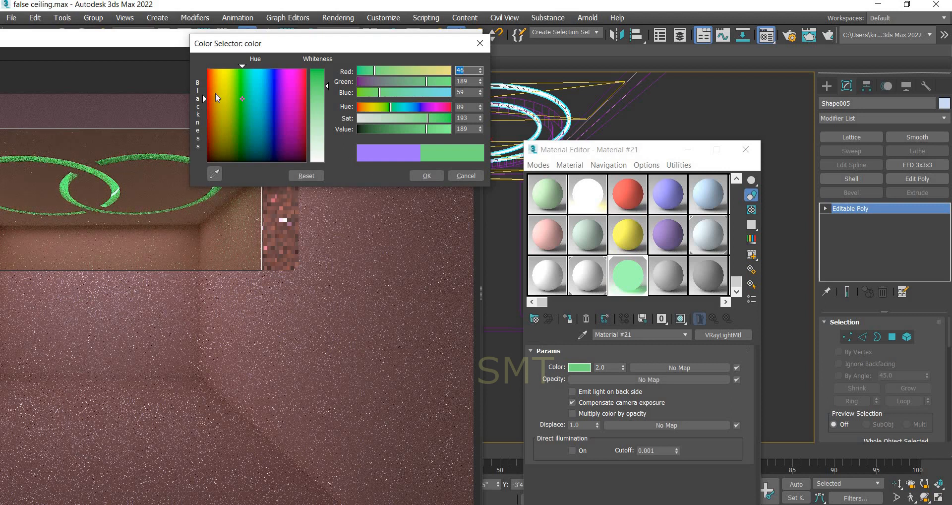
pyautogui.click(425, 176)
# Examine the green rings in the region render, and close the frame buffer and the Material Editor.
pyautogui.scroll(-2, 348, 271)
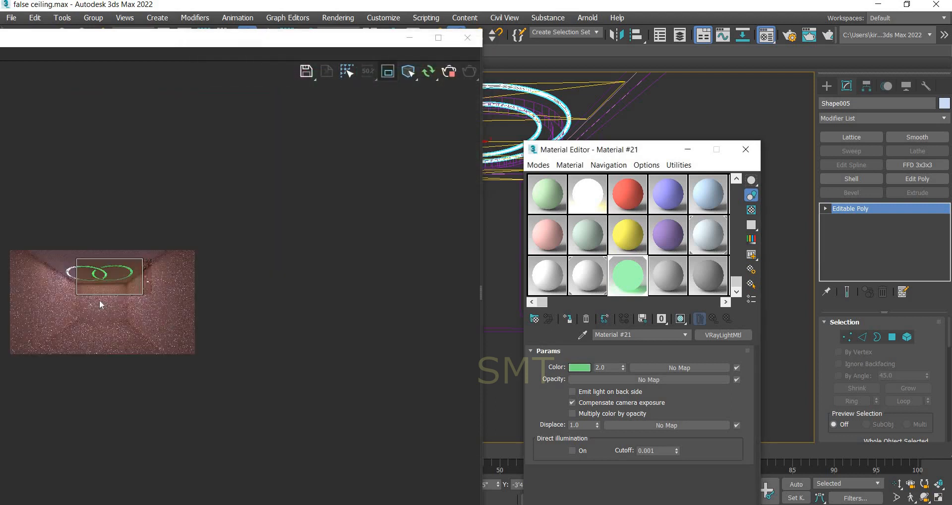
pyautogui.scroll(2, 81, 281)
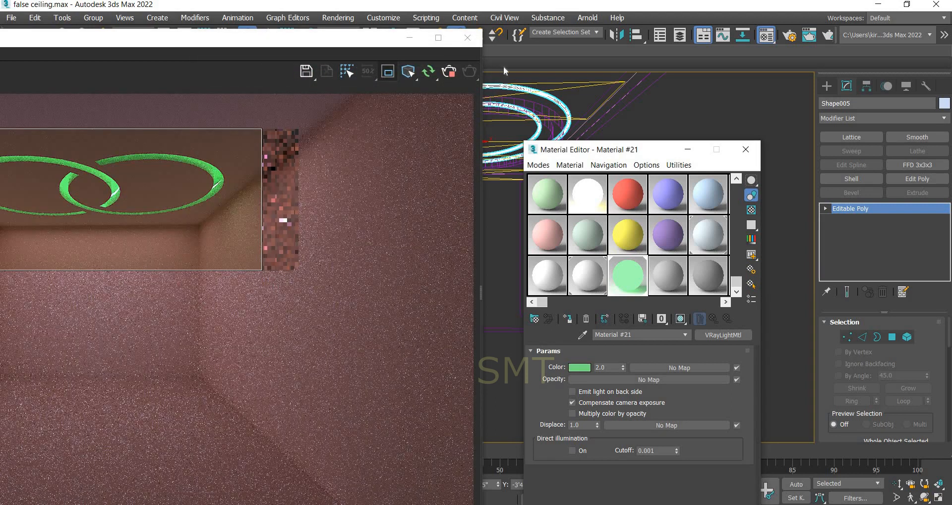
pyautogui.click(467, 39)
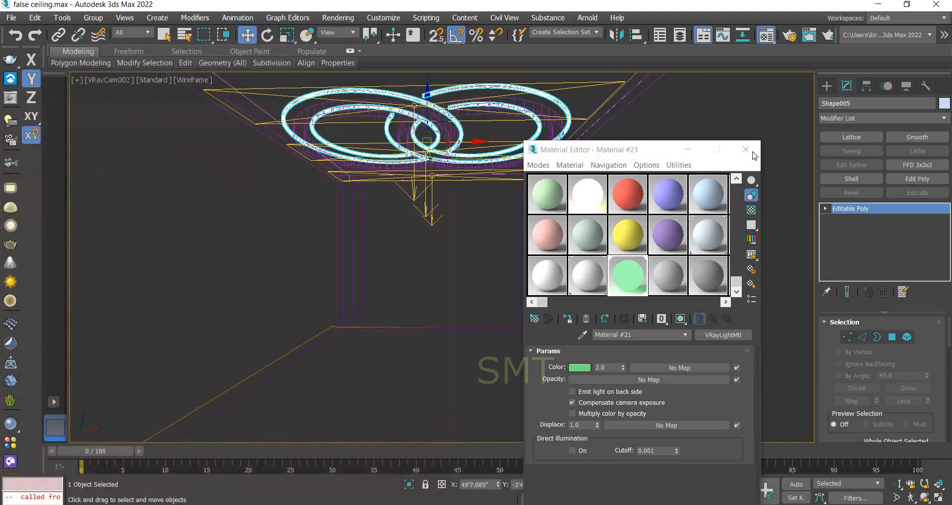
pyautogui.click(745, 148)
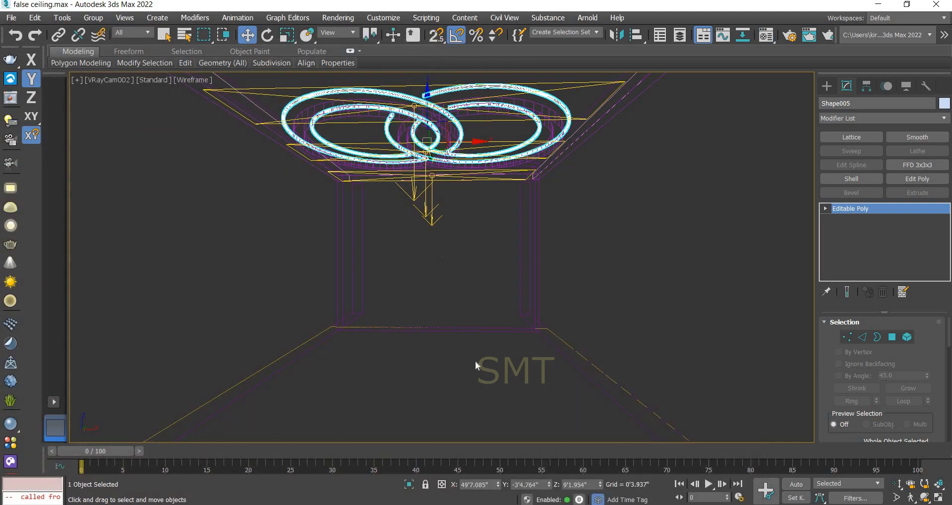